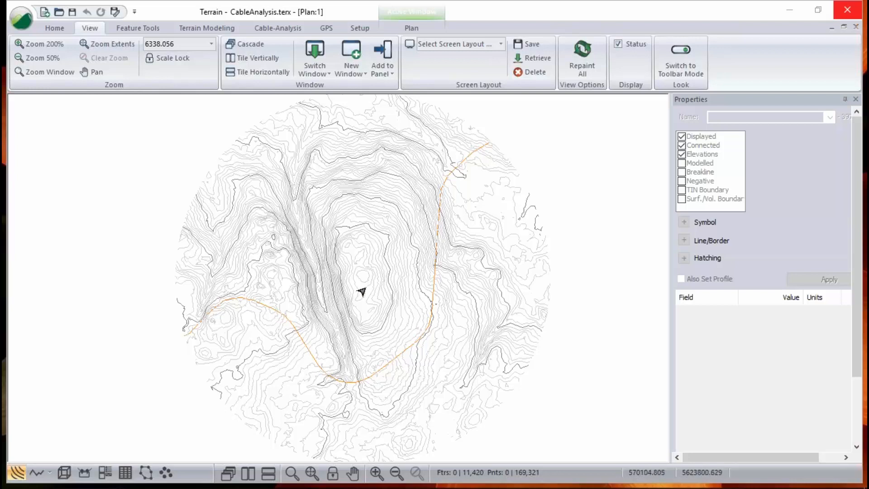
- Create a feature named dline with elevations off and draw it from the orange line across the valley to the hilltop, about 233 m long
{"action": "left_click", "coordinate": [54, 27]}
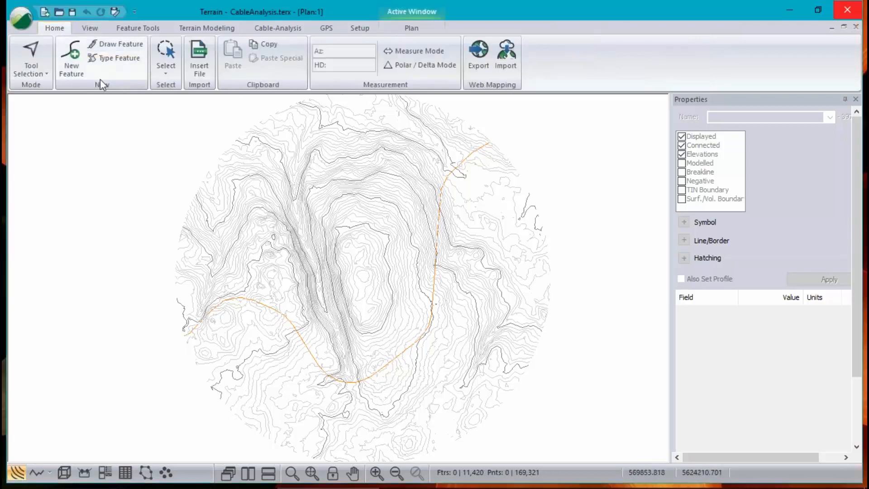
{"action": "left_click", "coordinate": [73, 67]}
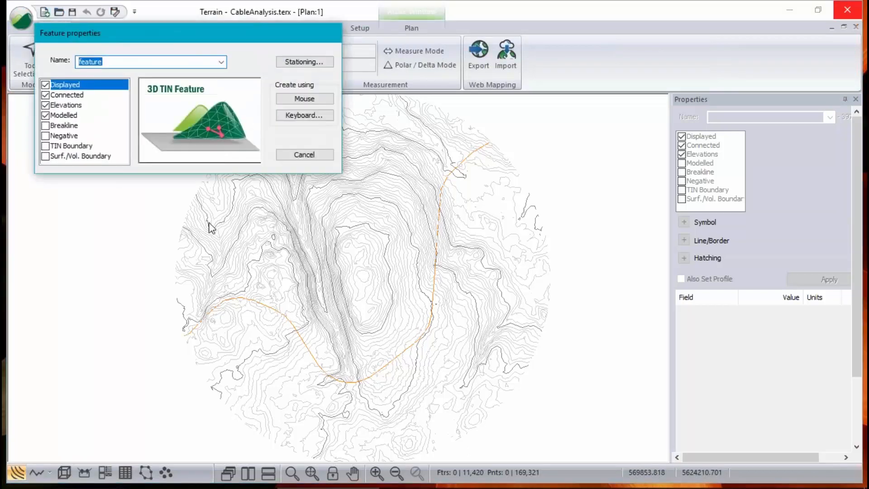
{"action": "type", "text": "dline"}
{"action": "left_click", "coordinate": [44, 105]}
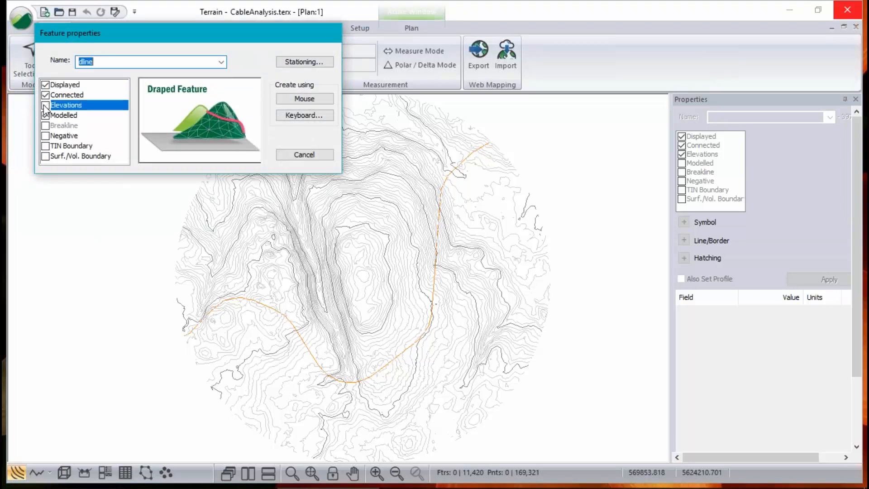
{"action": "left_click", "coordinate": [308, 101]}
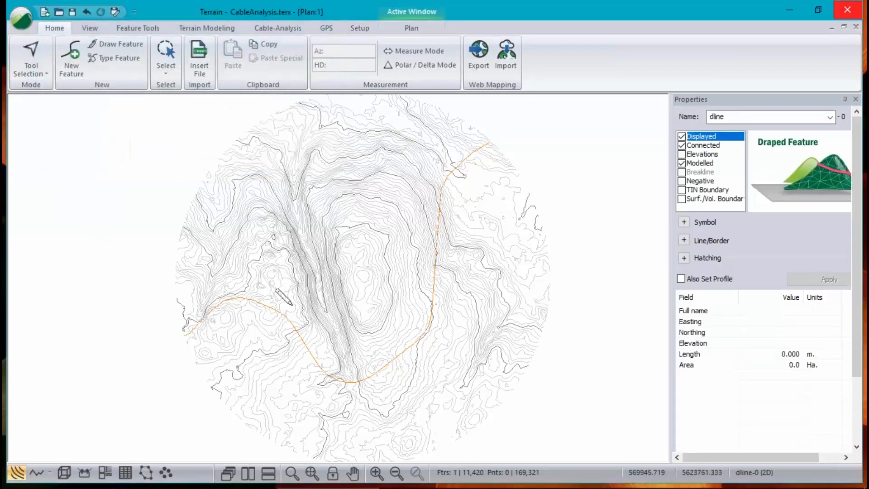
{"action": "left_click", "coordinate": [305, 320]}
{"action": "left_click", "coordinate": [394, 259]}
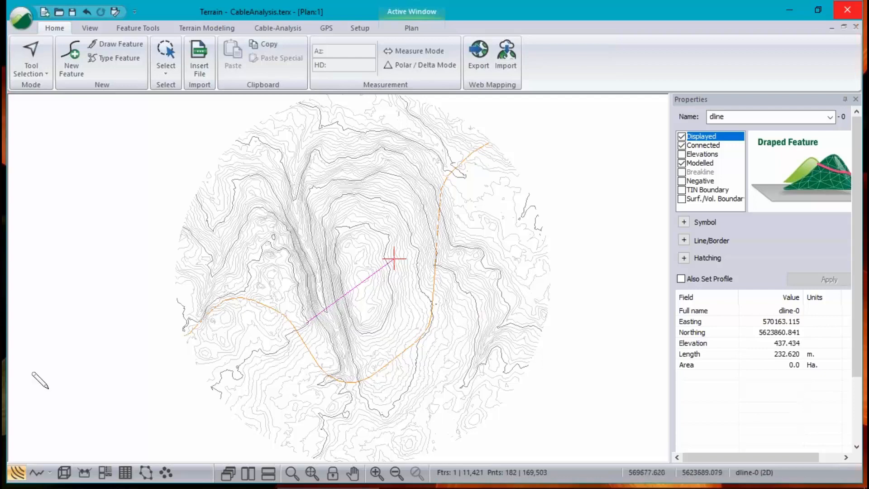
- Show the dline profile side by side with the plan view and turn off the profile's autoscale
{"action": "left_click", "coordinate": [42, 474]}
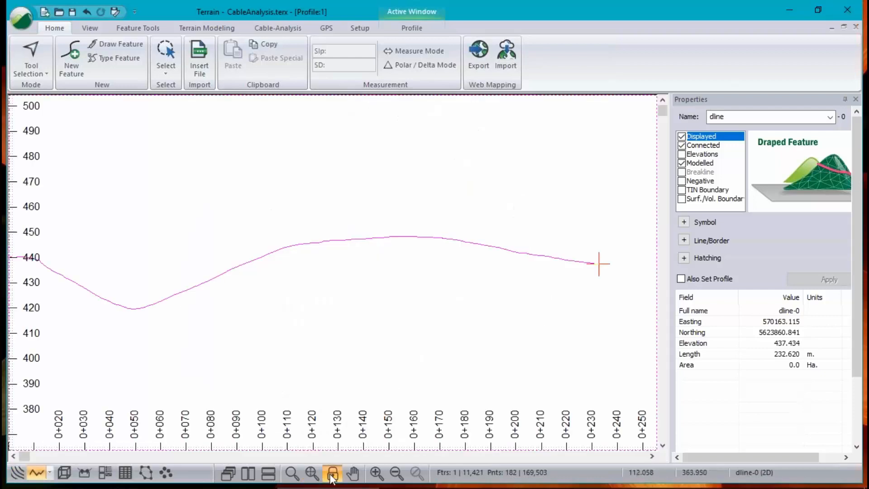
{"action": "left_click", "coordinate": [269, 472]}
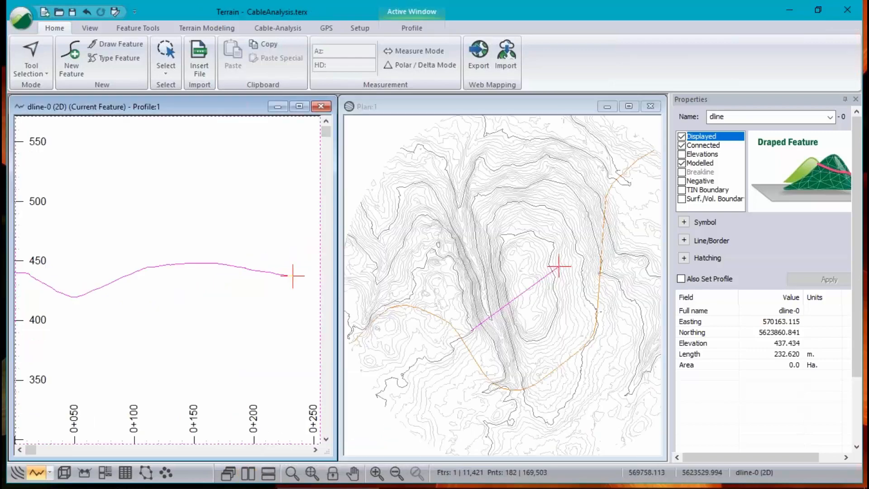
{"action": "scroll", "coordinate": [143, 265], "scroll_direction": "up", "scroll_amount": 1}
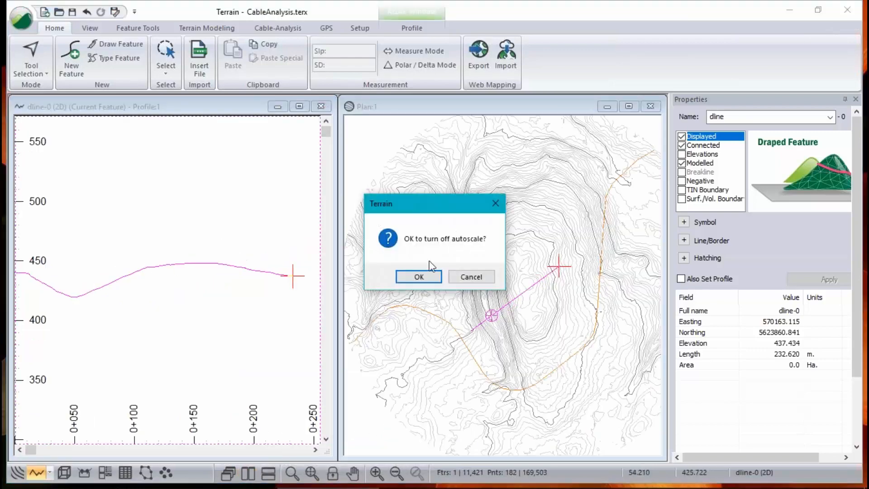
{"action": "left_click", "coordinate": [419, 276]}
{"action": "scroll", "coordinate": [163, 250], "scroll_direction": "down", "scroll_amount": 1}
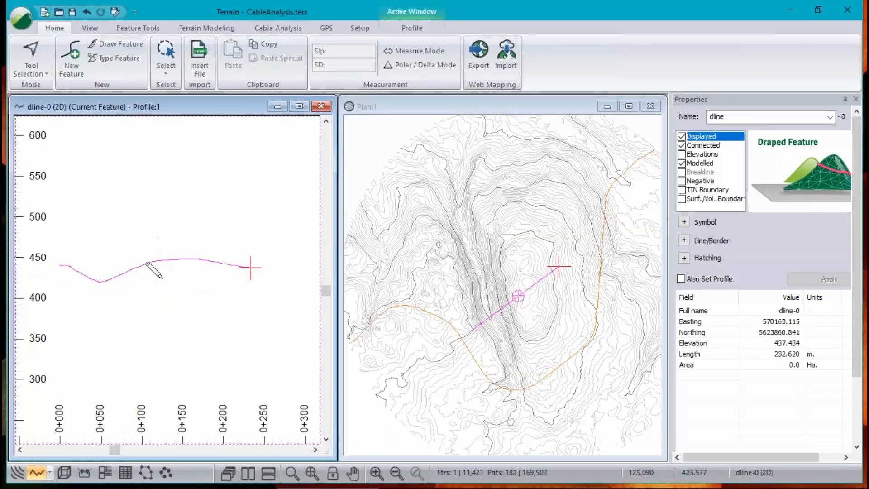
- Move the dline's hilltop end point slightly southeast in plan, making the line about 240 m long
{"action": "left_click", "coordinate": [560, 266]}
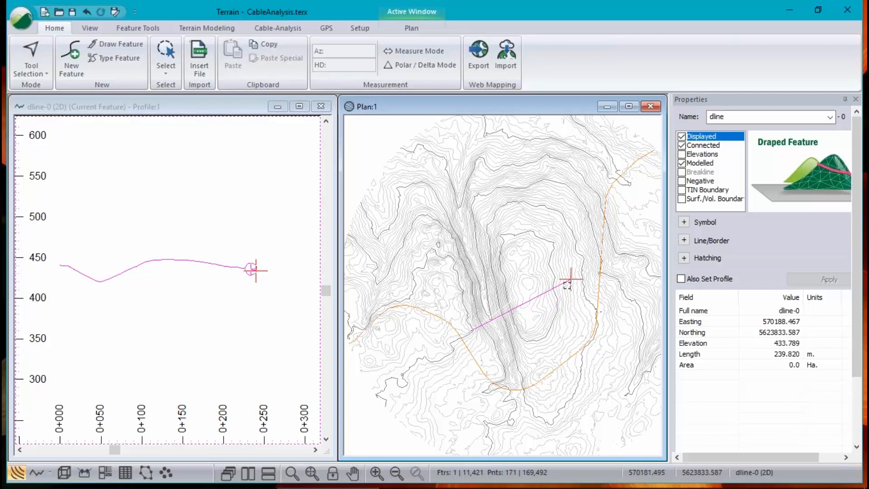
{"action": "mouse_move", "coordinate": [650, 347]}
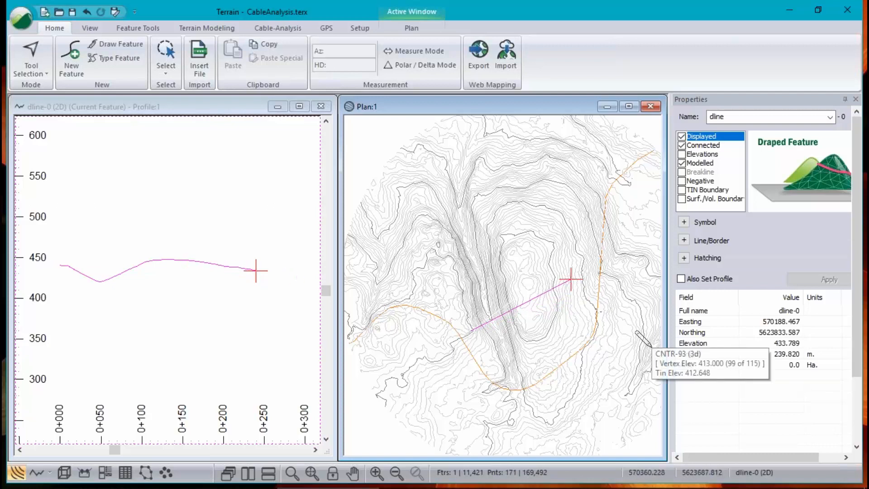
- Start a new D-line with the Grapple logging system, placing the haulback block at the line's end with a height of 10 m
{"action": "left_click", "coordinate": [278, 28]}
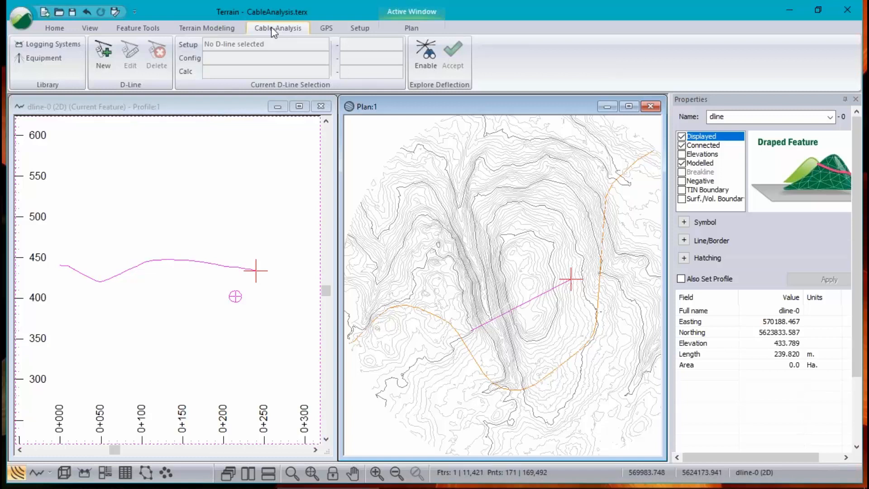
{"action": "left_click", "coordinate": [104, 55]}
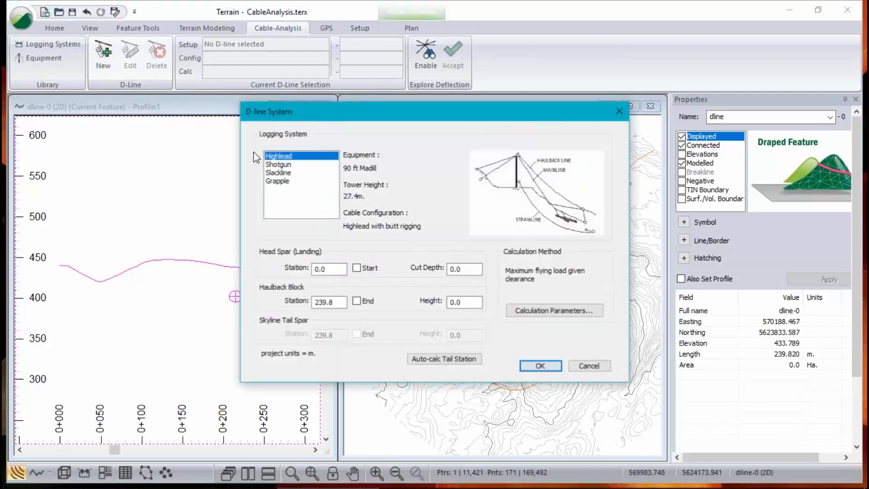
{"action": "left_click", "coordinate": [278, 182]}
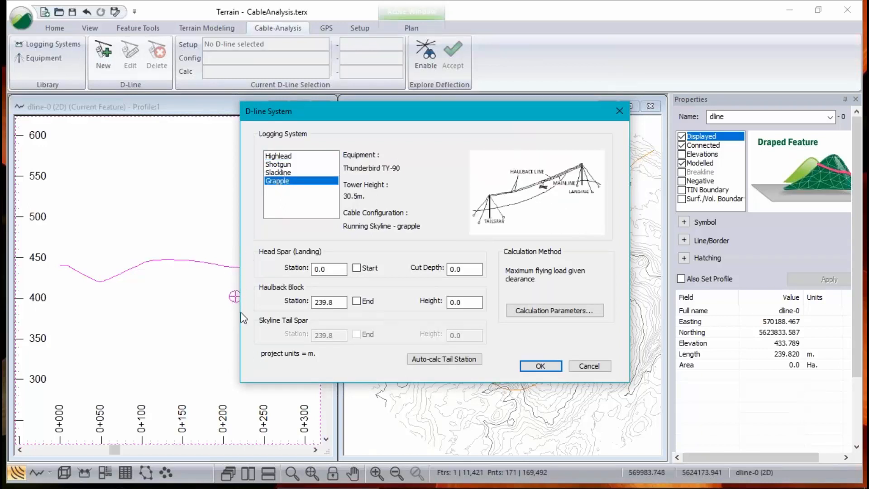
{"action": "left_click", "coordinate": [357, 301]}
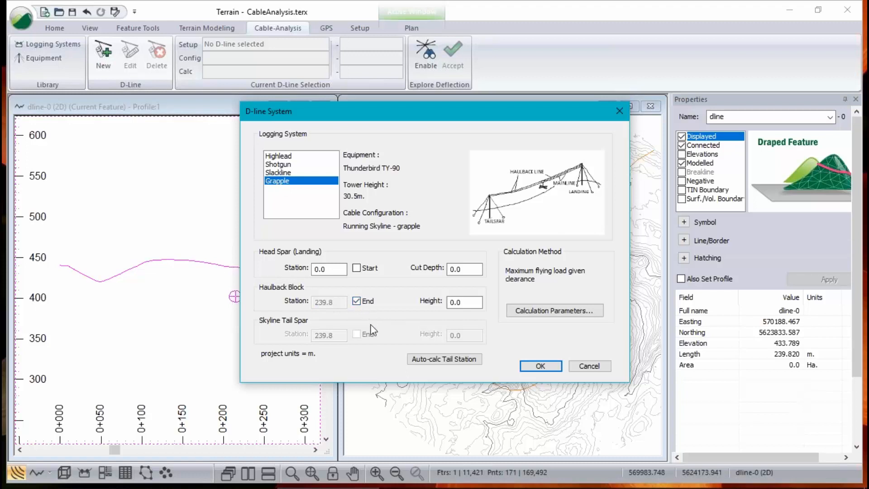
{"action": "double_click", "coordinate": [480, 302]}
{"action": "type", "text": "10"}
- Set the analysis type to simple third point deflection and create the D-line
{"action": "left_click", "coordinate": [584, 312]}
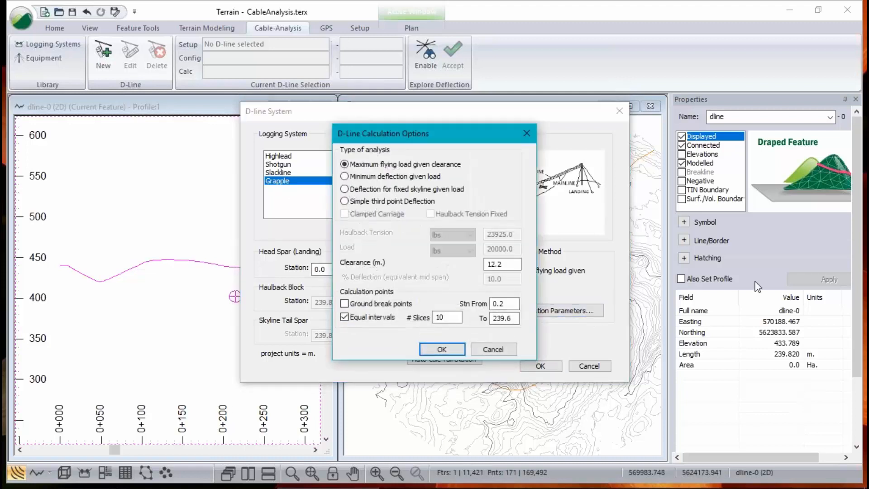
{"action": "left_click", "coordinate": [354, 201]}
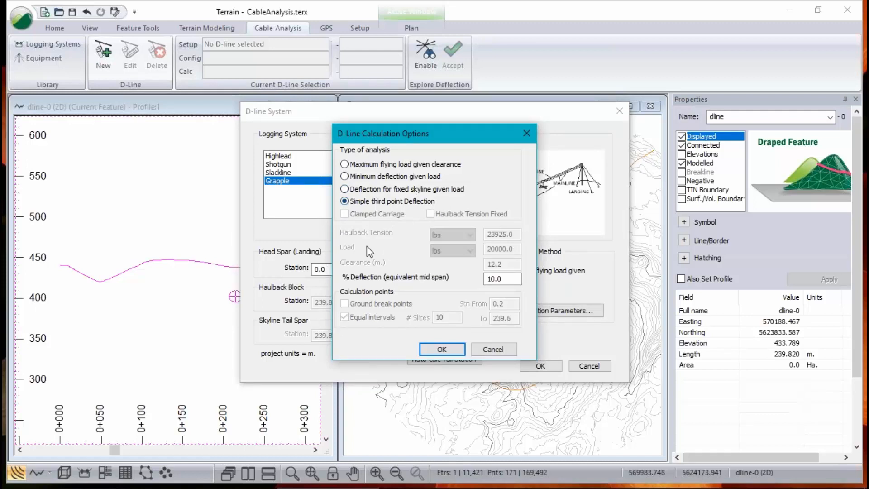
{"action": "left_click", "coordinate": [442, 349]}
{"action": "left_click", "coordinate": [541, 365]}
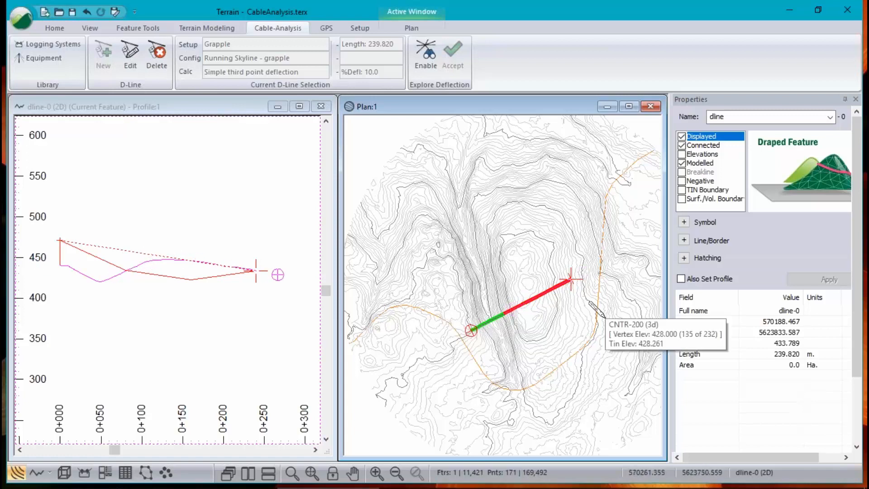
- Edit the D-line, entering a haulback block height of 10 m and changing the analysis type to minimum deflection given load
{"action": "left_click", "coordinate": [131, 58]}
{"action": "double_click", "coordinate": [470, 300]}
{"action": "type", "text": "10"}
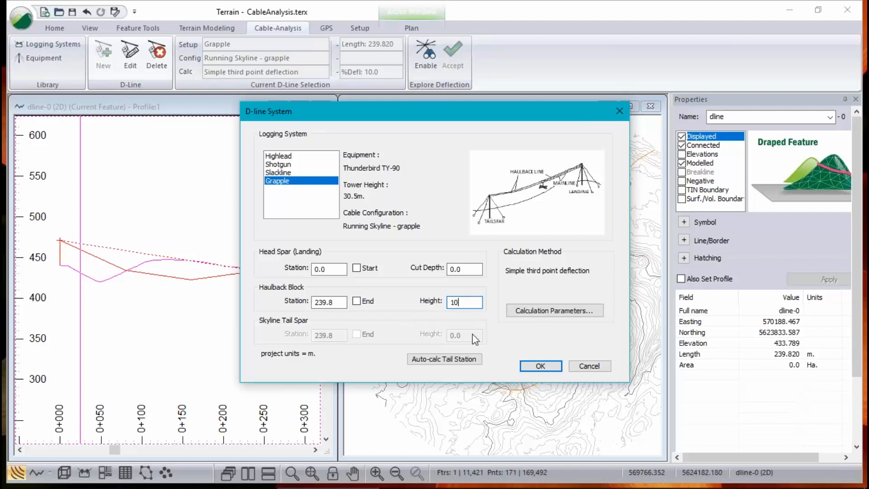
{"action": "left_click", "coordinate": [583, 310]}
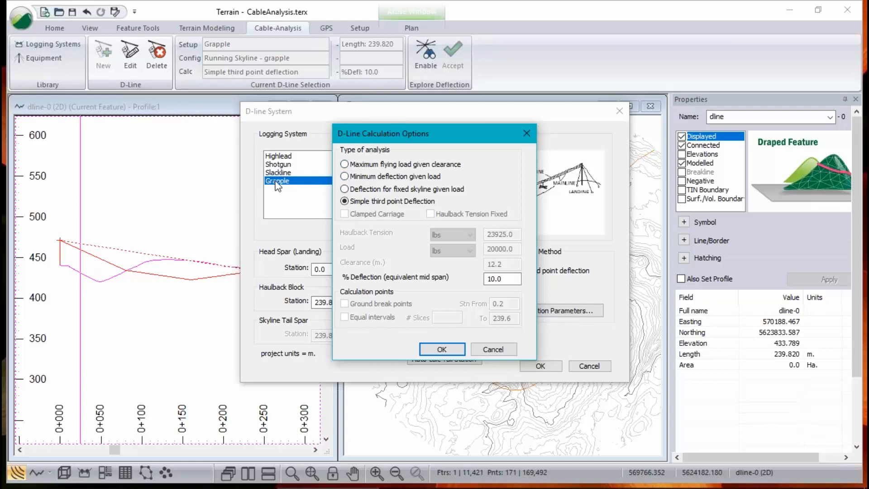
{"action": "left_click", "coordinate": [345, 176]}
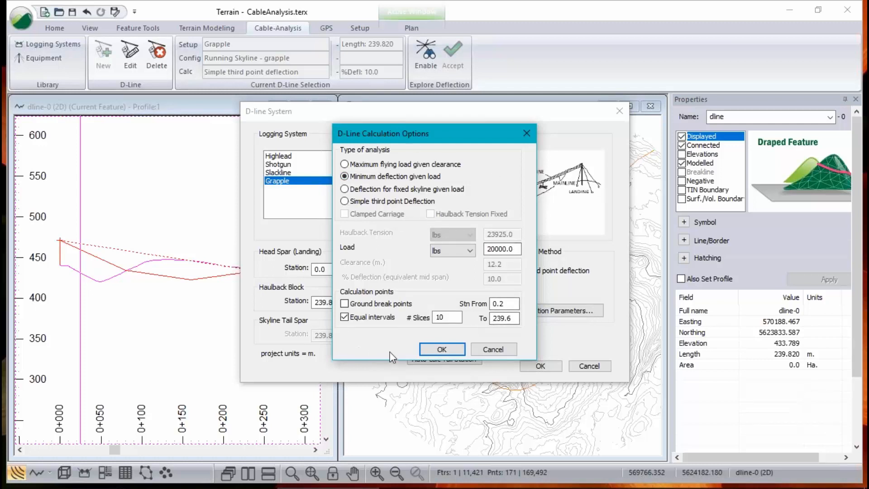
{"action": "left_click", "coordinate": [441, 349]}
{"action": "left_click", "coordinate": [435, 351]}
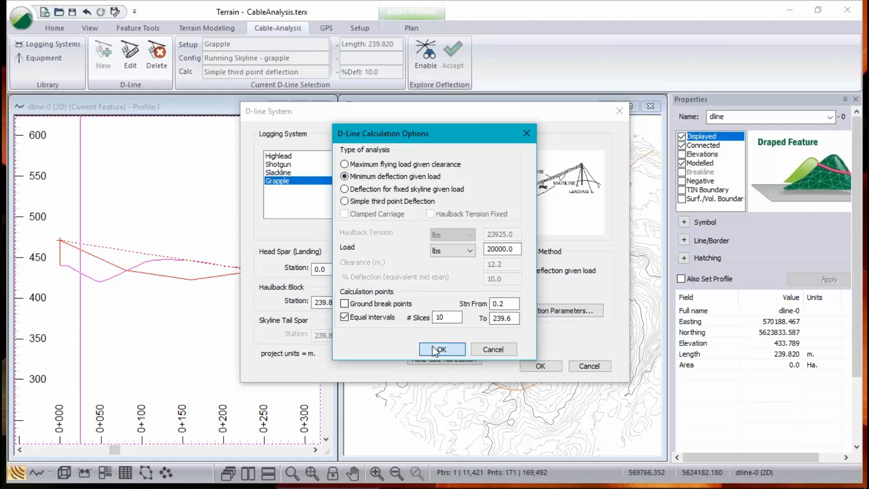
{"action": "left_click", "coordinate": [543, 366]}
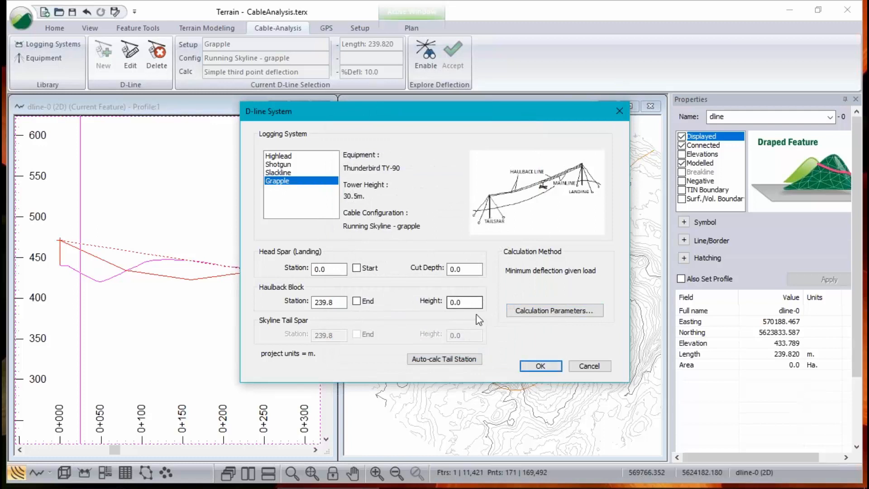
- Enter the haulback block height again as 10 m and apply the D-line changes
{"action": "left_click", "coordinate": [467, 302]}
{"action": "type", "text": "10"}
{"action": "left_click", "coordinate": [545, 365]}
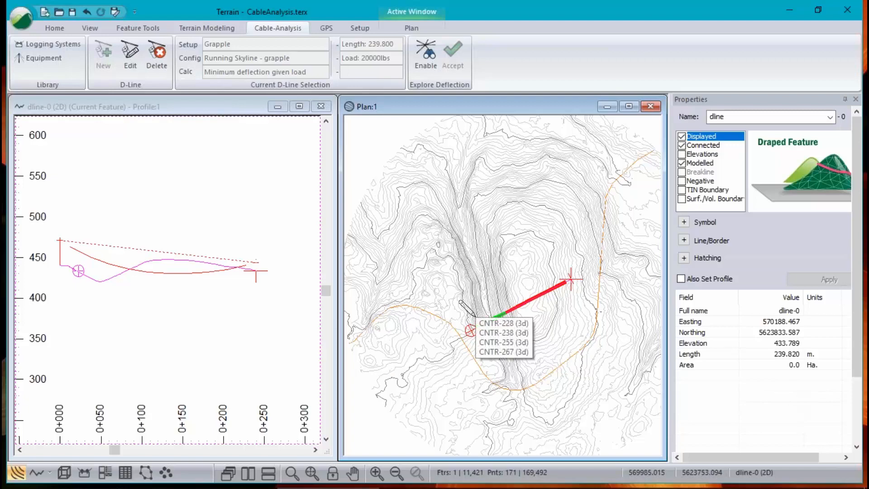
- Hide the cable analysis display in the plan window
{"action": "right_click", "coordinate": [454, 311]}
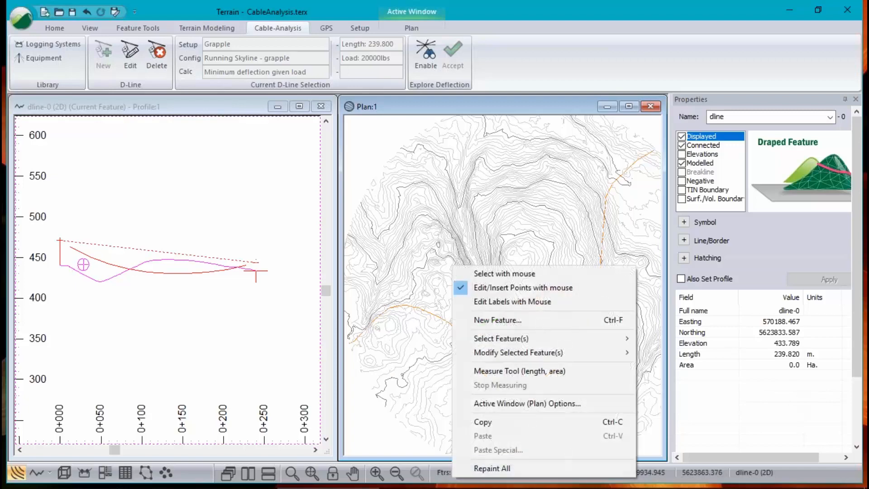
{"action": "left_click", "coordinate": [512, 403]}
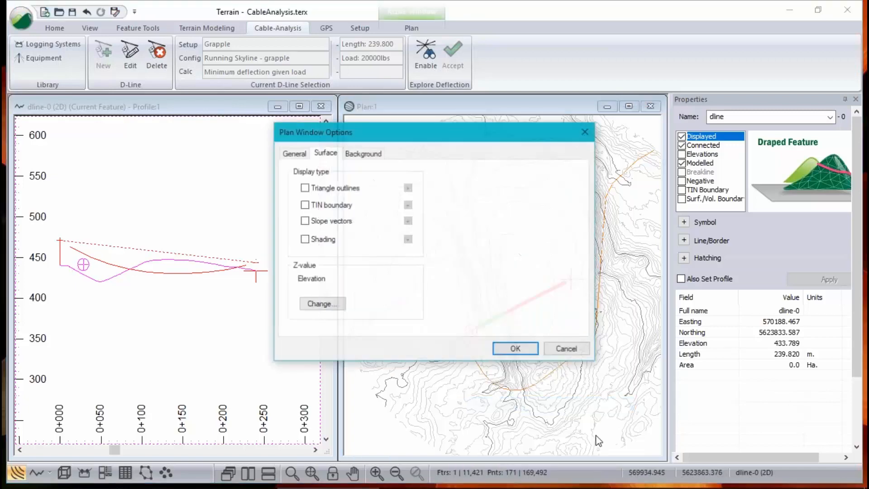
{"action": "left_click", "coordinate": [293, 153]}
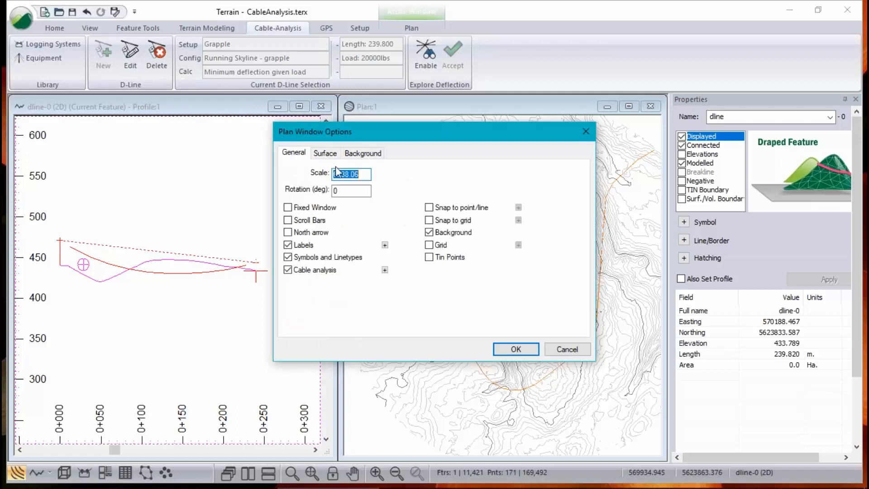
{"action": "left_click", "coordinate": [288, 271]}
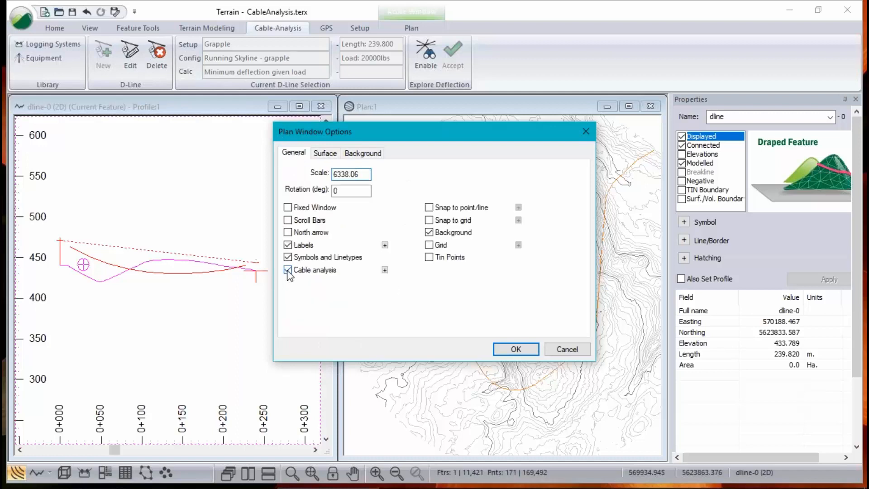
{"action": "left_click", "coordinate": [516, 349]}
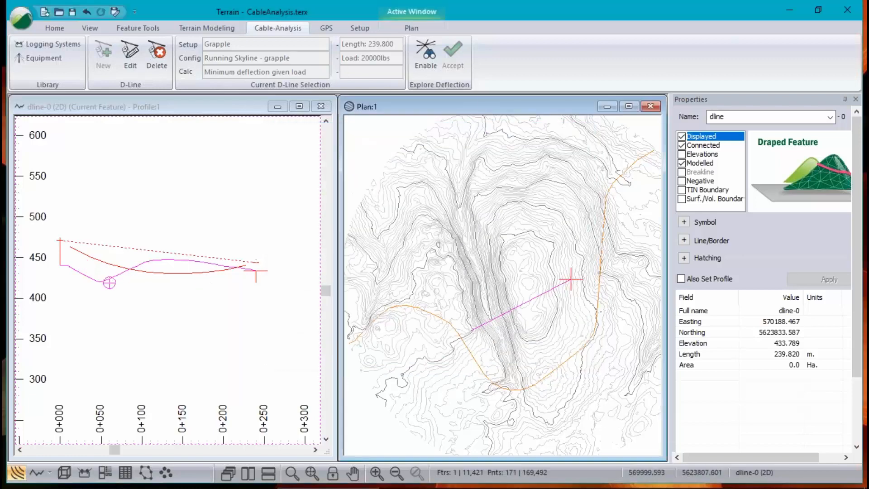
- Turn the plan window's cable analysis display back on and review its clearance colour, hatch and width options
{"action": "right_click", "coordinate": [483, 295]}
{"action": "left_click", "coordinate": [539, 218]}
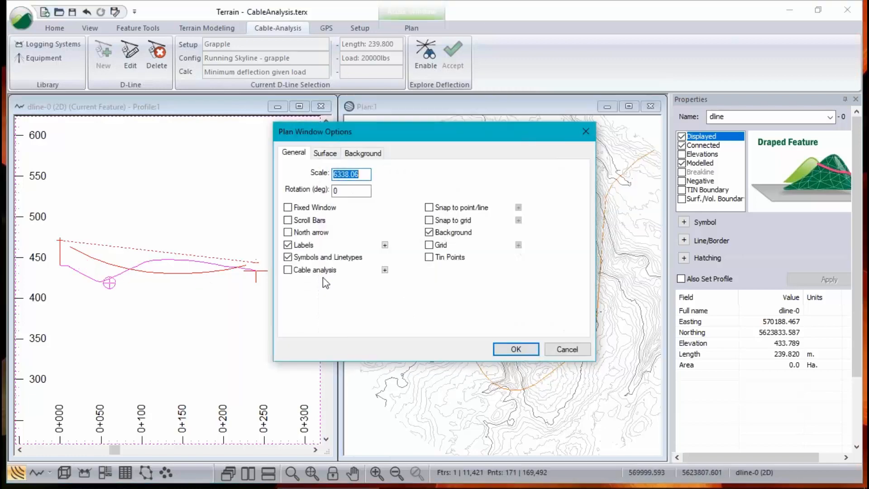
{"action": "left_click", "coordinate": [288, 270]}
{"action": "left_click", "coordinate": [385, 270]}
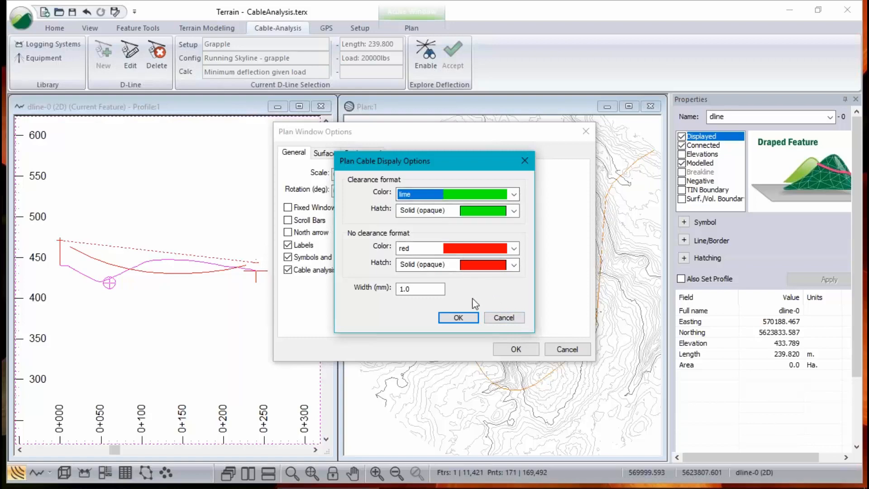
{"action": "left_click", "coordinate": [459, 317]}
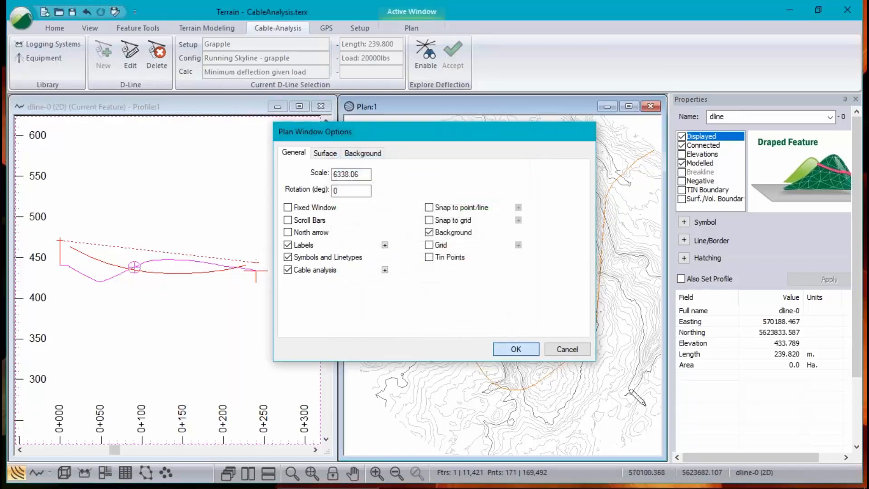
{"action": "left_click", "coordinate": [516, 349]}
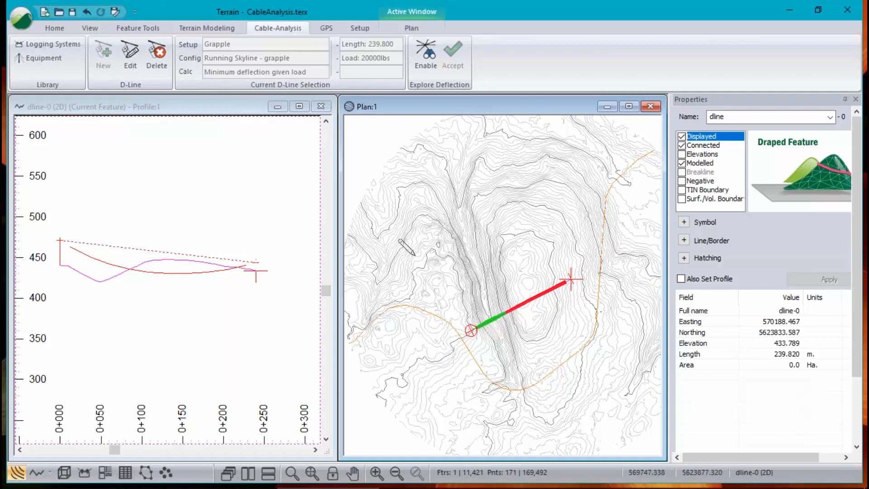
- Shorten the dline to about 146 m by moving its hilltop end in plan, and extend it again to about 248 m
{"action": "left_click_drag", "start_coordinate": [573, 280], "coordinate": [530, 299]}
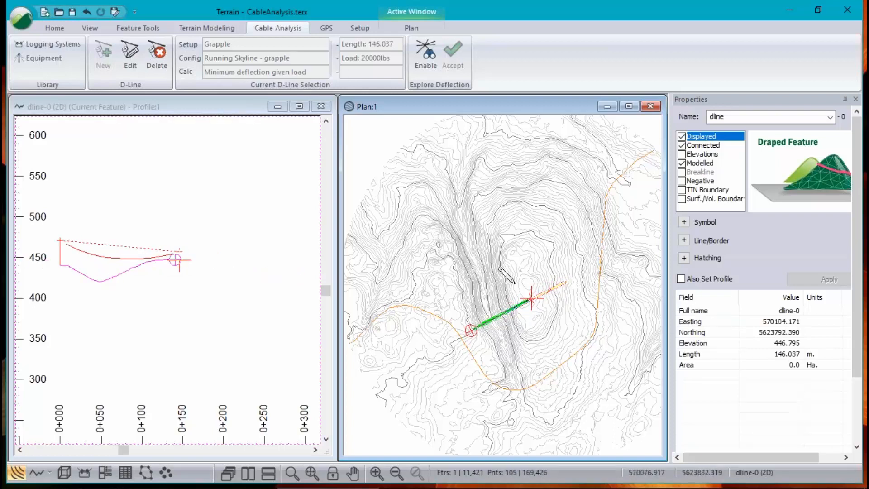
{"action": "left_click_drag", "start_coordinate": [532, 297], "coordinate": [574, 277]}
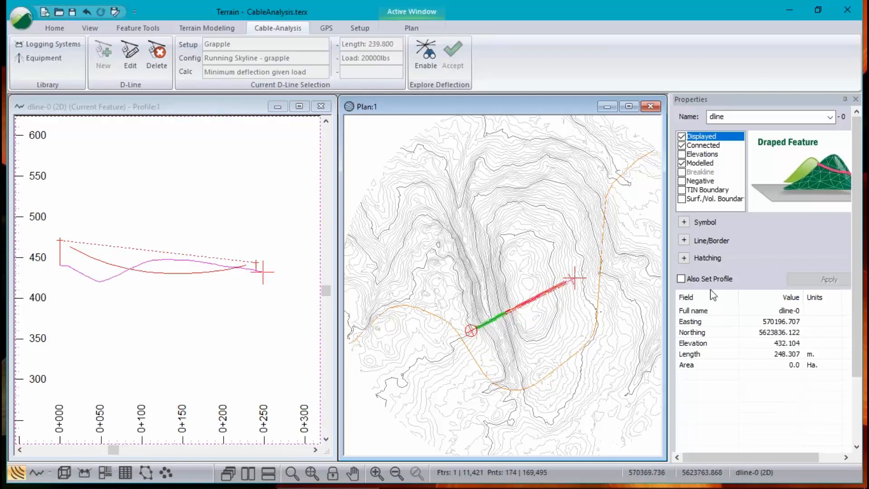
- Auto-calculate the tail station for the dline's haulback block and apply the D-line changes
{"action": "left_click", "coordinate": [131, 64]}
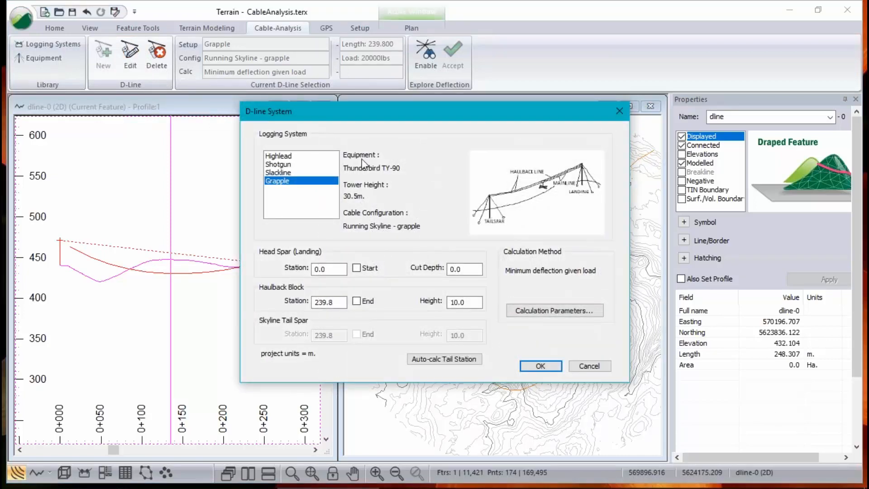
{"action": "left_click", "coordinate": [448, 361]}
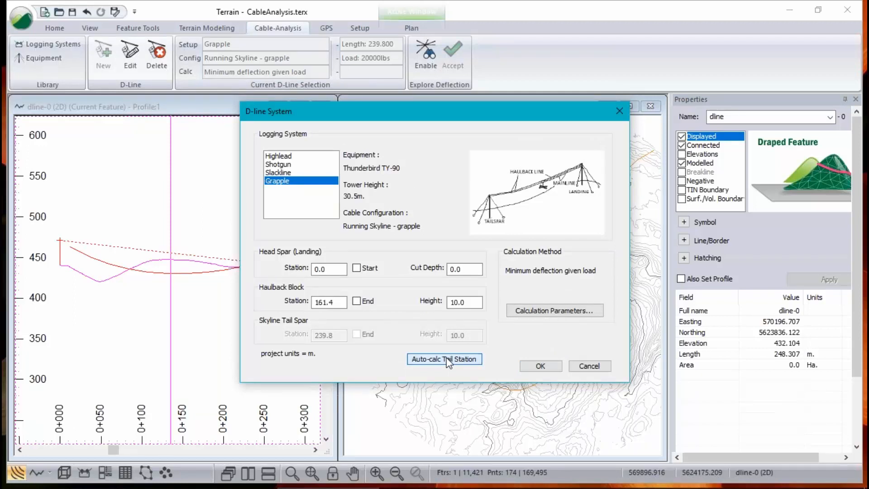
{"action": "left_click_drag", "start_coordinate": [343, 302], "coordinate": [312, 302]}
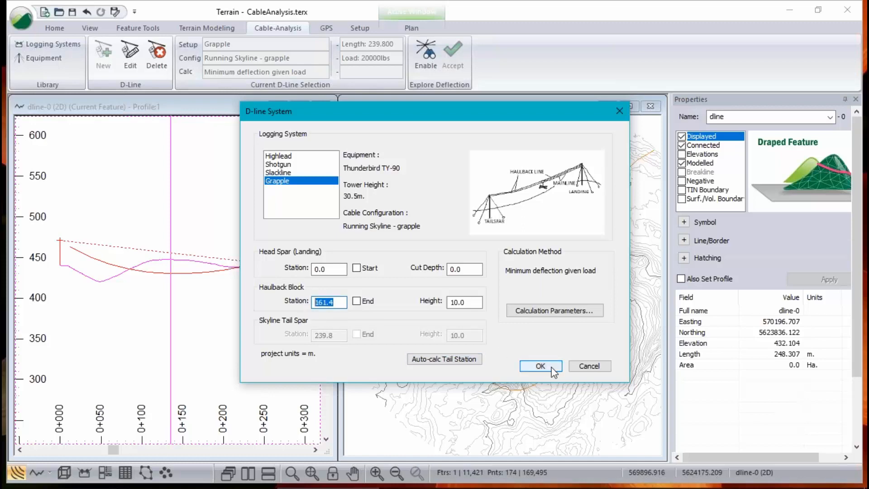
{"action": "left_click", "coordinate": [540, 365]}
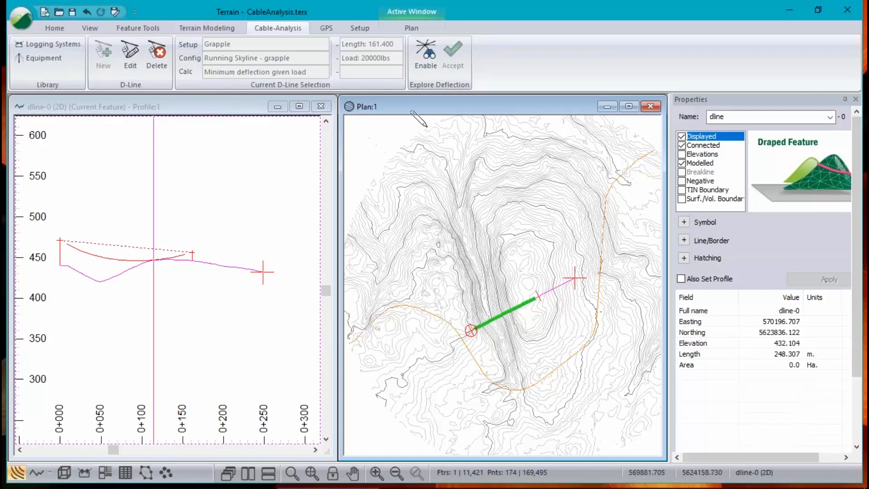
- Enable deflection exploration with the Slackline system, fixed-skyline deflection given load, 200 m length, 12 radial lines, auto-positioned tailholds and area polygon
{"action": "left_click", "coordinate": [427, 56]}
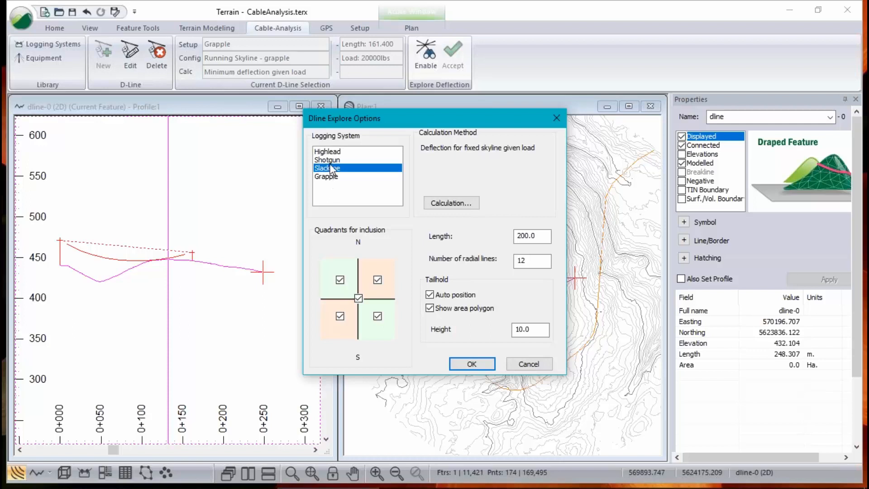
{"action": "left_click", "coordinate": [462, 208]}
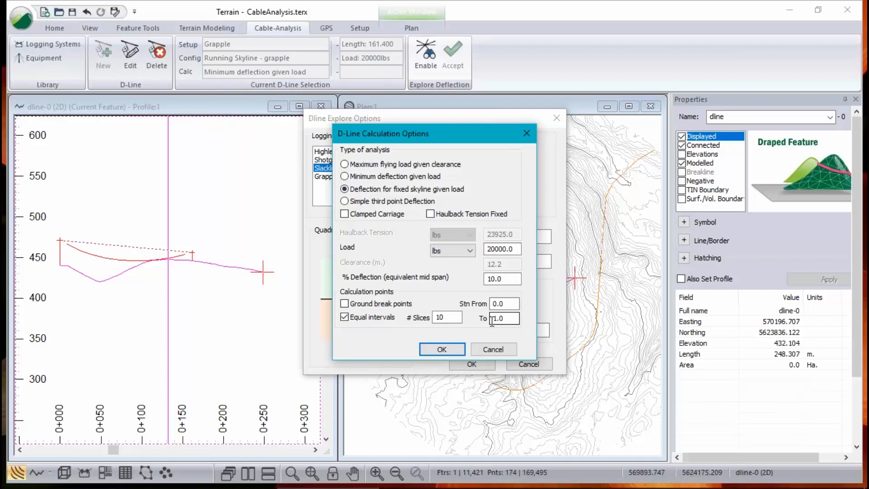
{"action": "left_click_drag", "start_coordinate": [412, 133], "coordinate": [505, 162]}
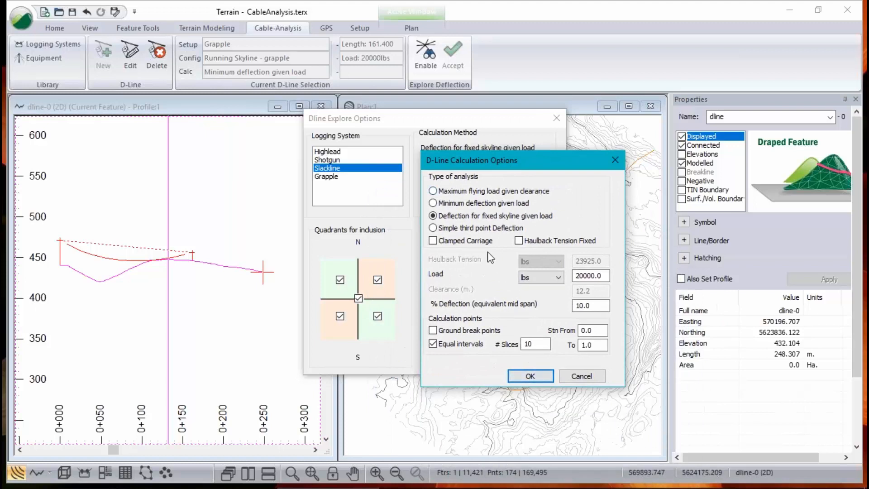
{"action": "left_click", "coordinate": [531, 377]}
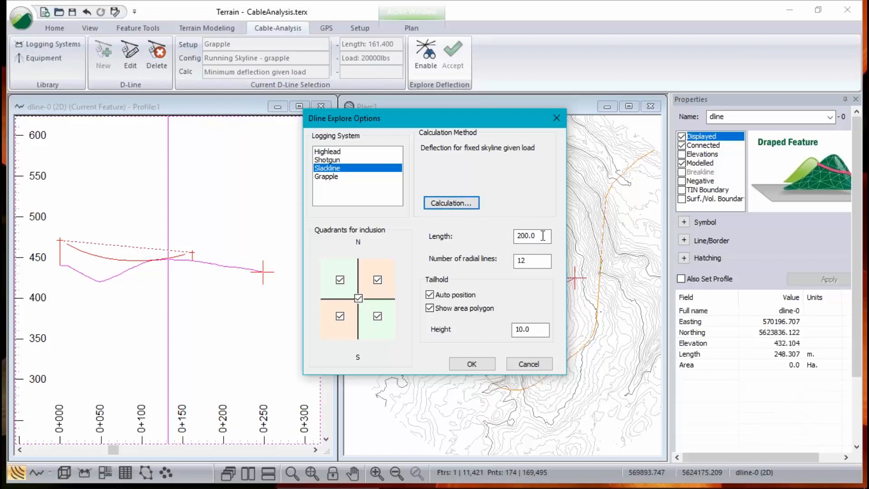
{"action": "double_click", "coordinate": [525, 261]}
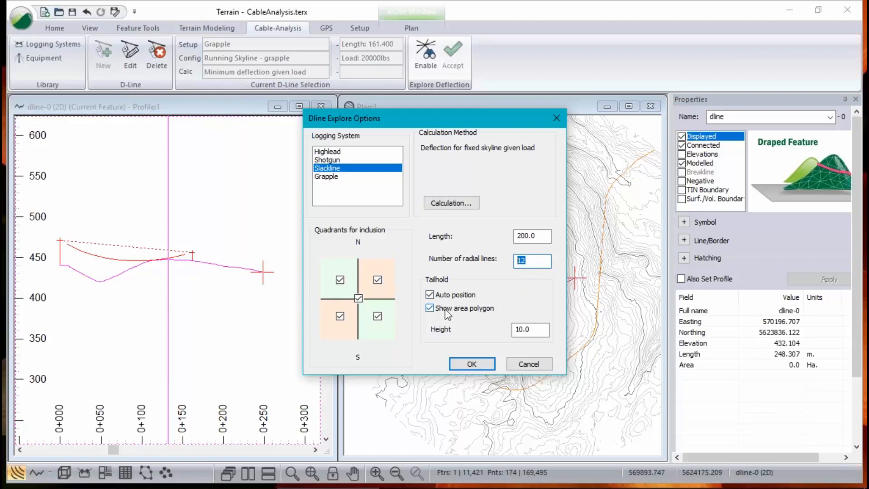
{"action": "left_click", "coordinate": [471, 367]}
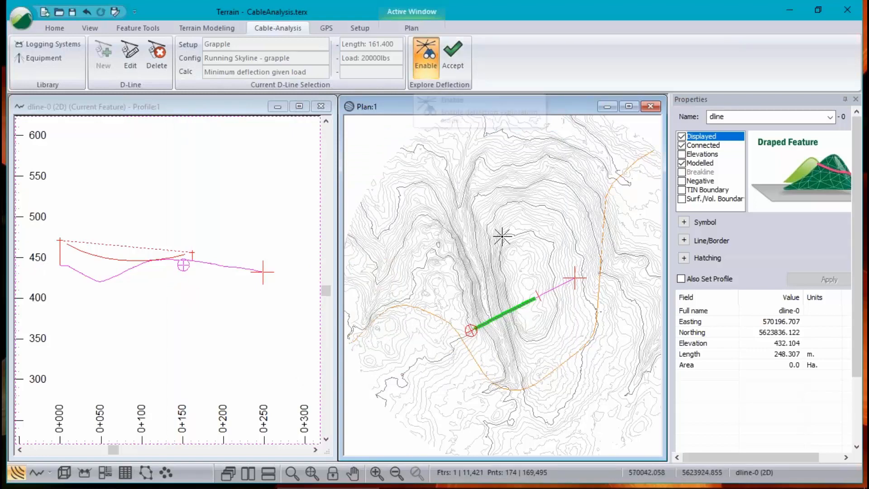
- Try radial deflection layouts at several landing positions in plan and accept the one on the road southeast of the hilltop
{"action": "left_click", "coordinate": [511, 253]}
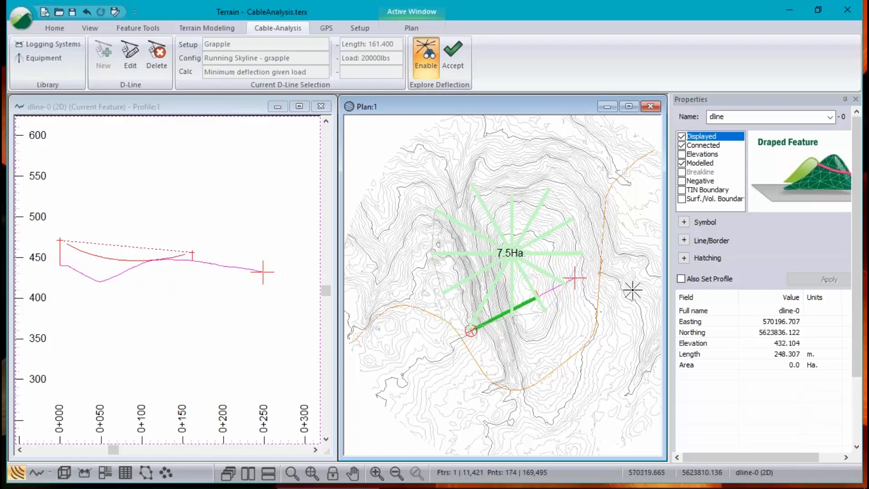
{"action": "left_click", "coordinate": [528, 327]}
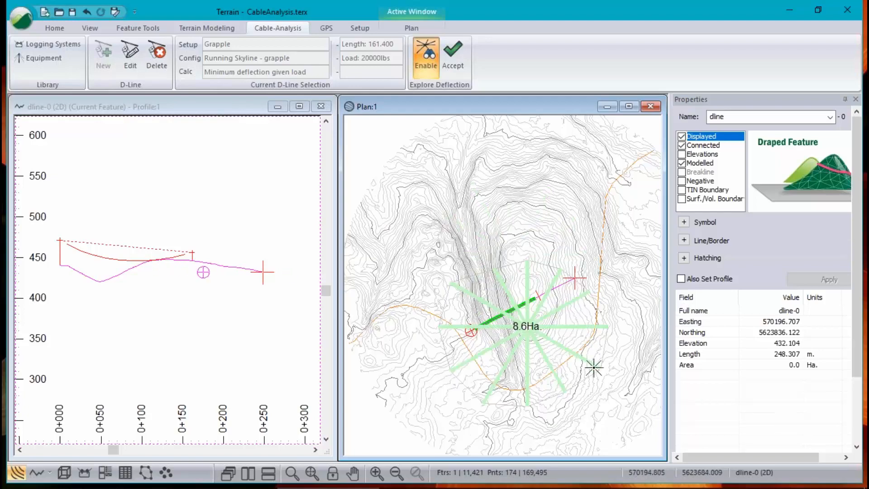
{"action": "left_click", "coordinate": [431, 331]}
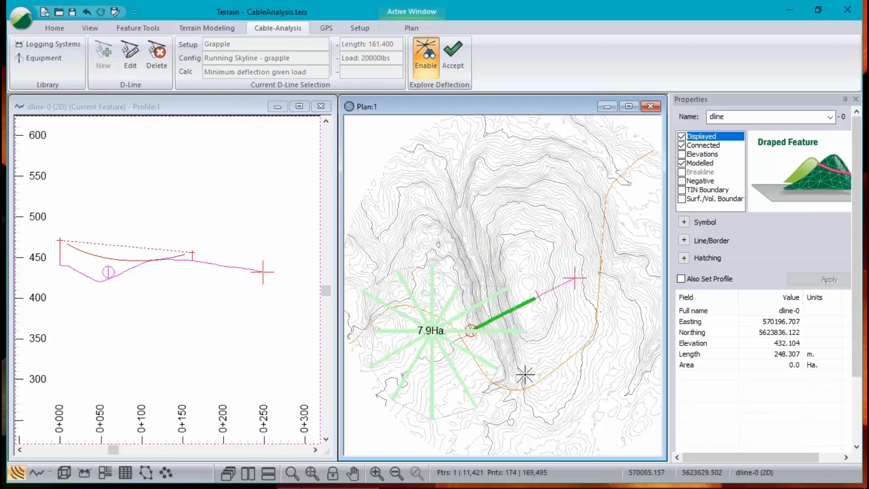
{"action": "left_click", "coordinate": [504, 375]}
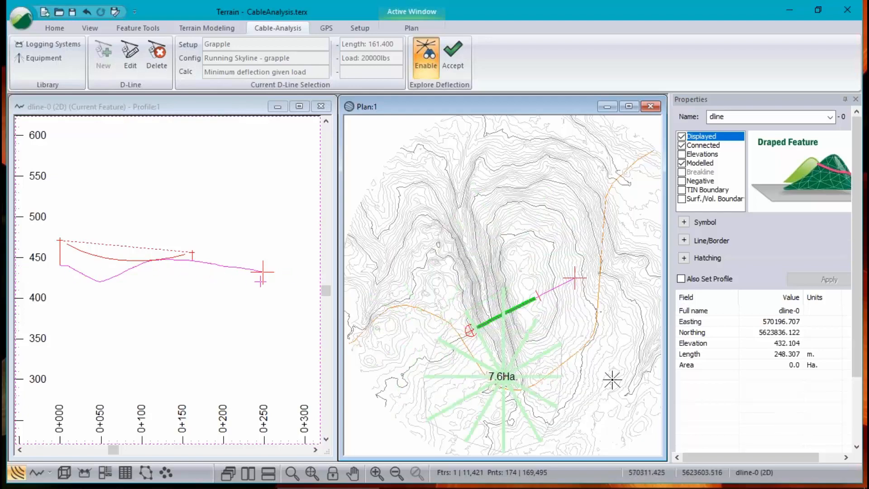
{"action": "left_click", "coordinate": [579, 350]}
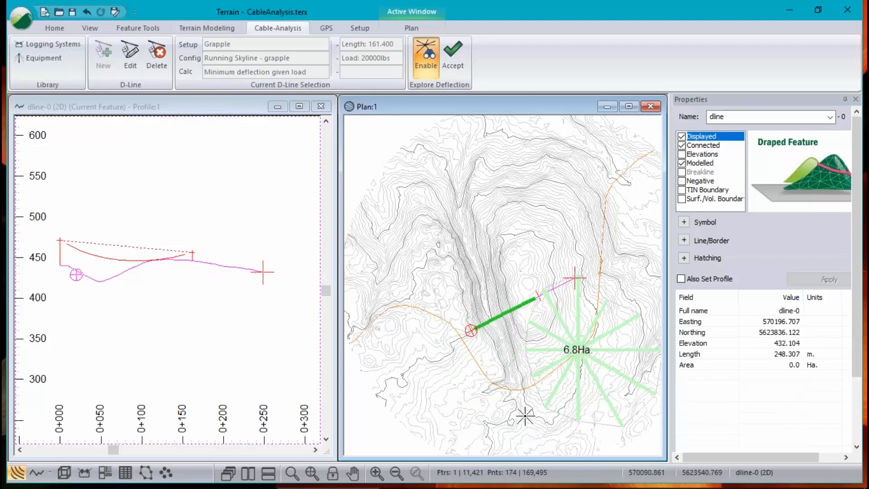
{"action": "left_click", "coordinate": [452, 65]}
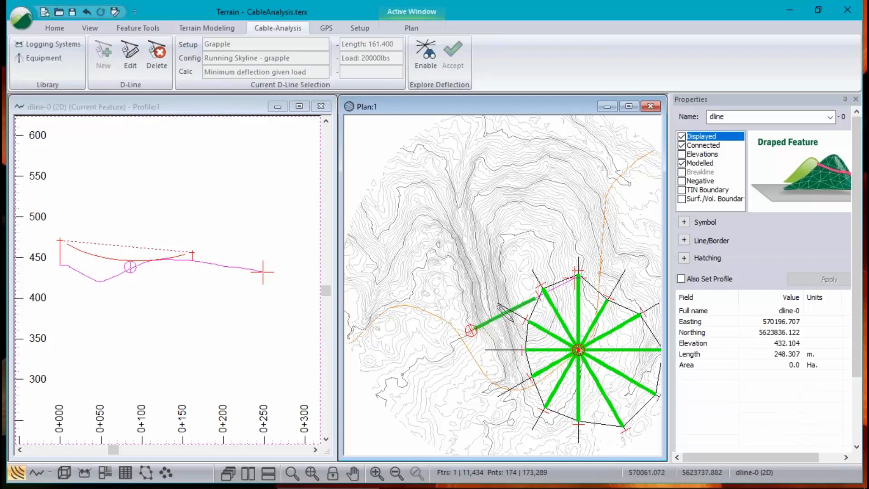
- Select the radial line DL_Explore-5 in plan and set the profile window to always use the current feature
{"action": "left_click", "coordinate": [523, 316]}
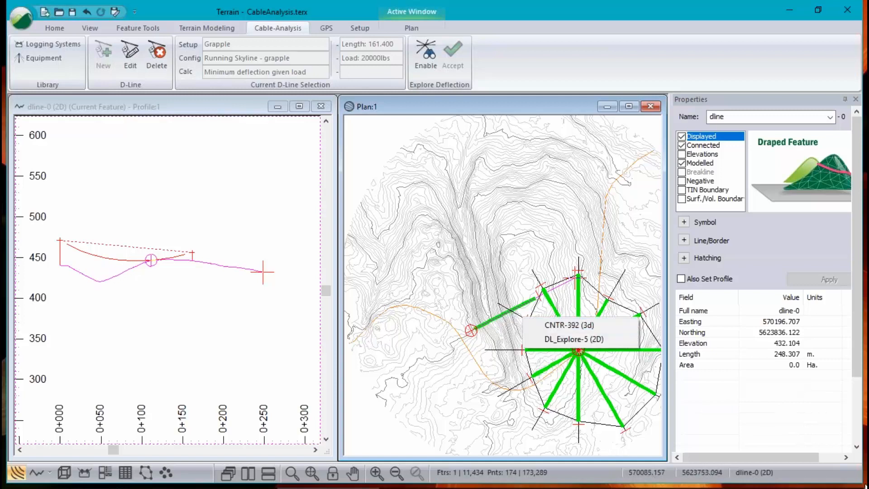
{"action": "left_click", "coordinate": [574, 339]}
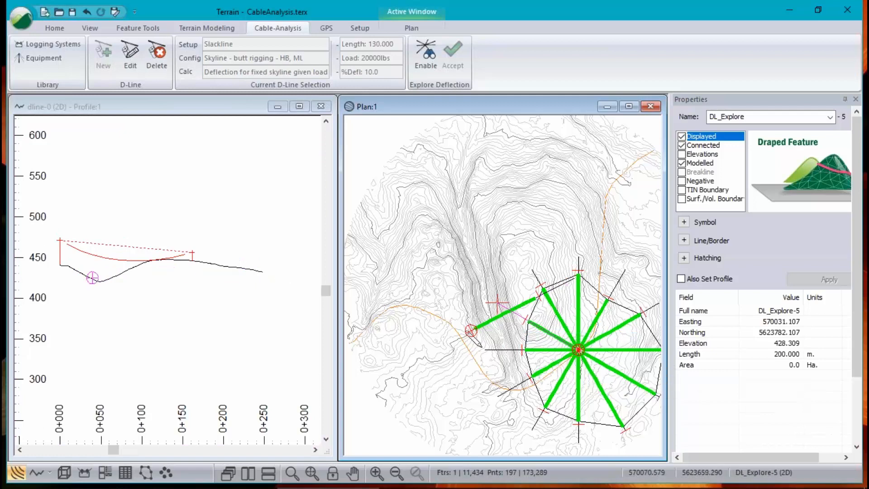
{"action": "right_click", "coordinate": [179, 248]}
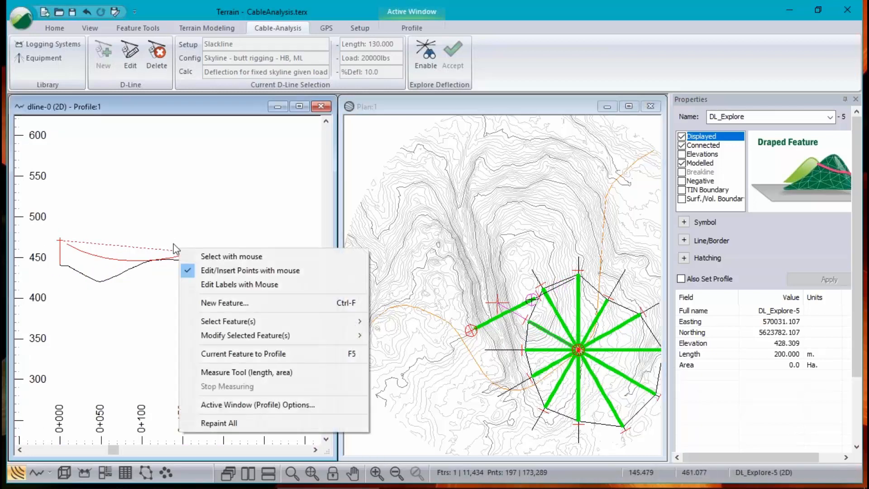
{"action": "left_click", "coordinate": [222, 406]}
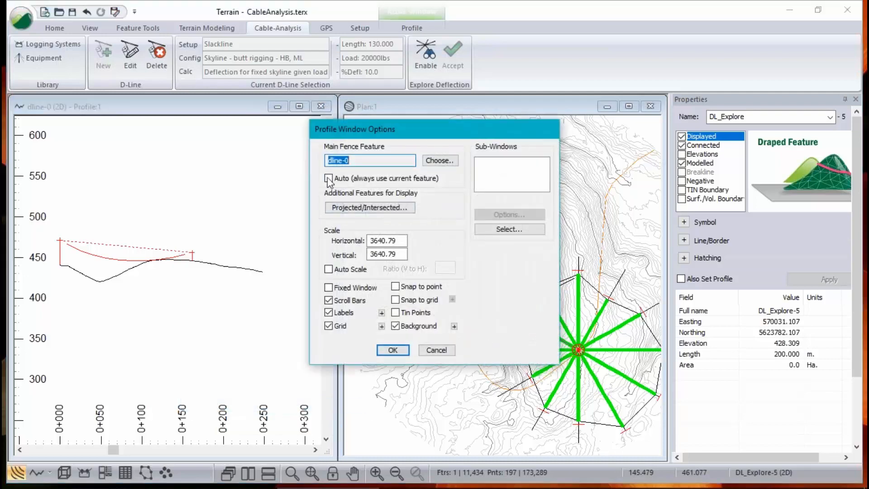
{"action": "left_click", "coordinate": [329, 178]}
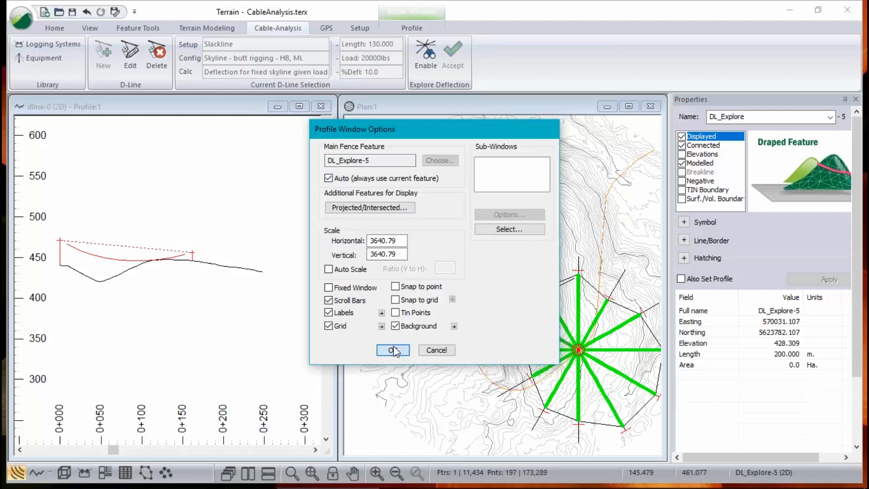
{"action": "left_click", "coordinate": [393, 350]}
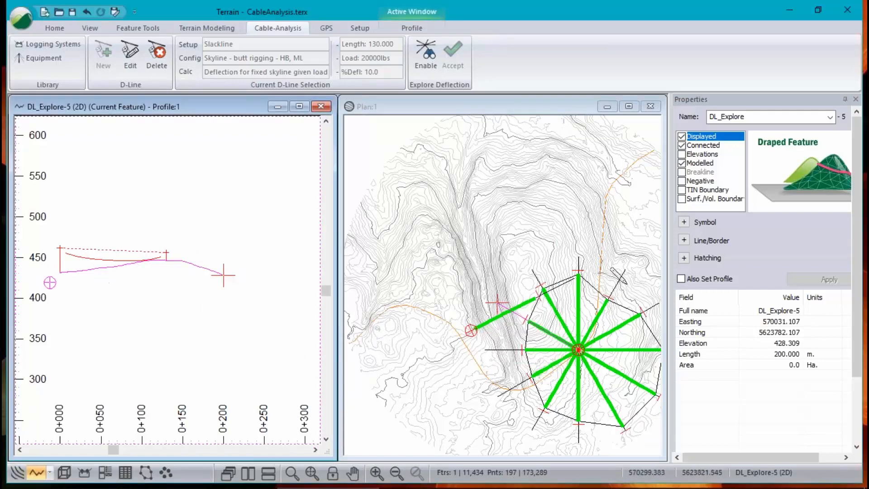
- Make the northeast radial line DL_Explore-2 current, and shorten the profile and plan windows to free space below them
{"action": "left_click", "coordinate": [611, 280]}
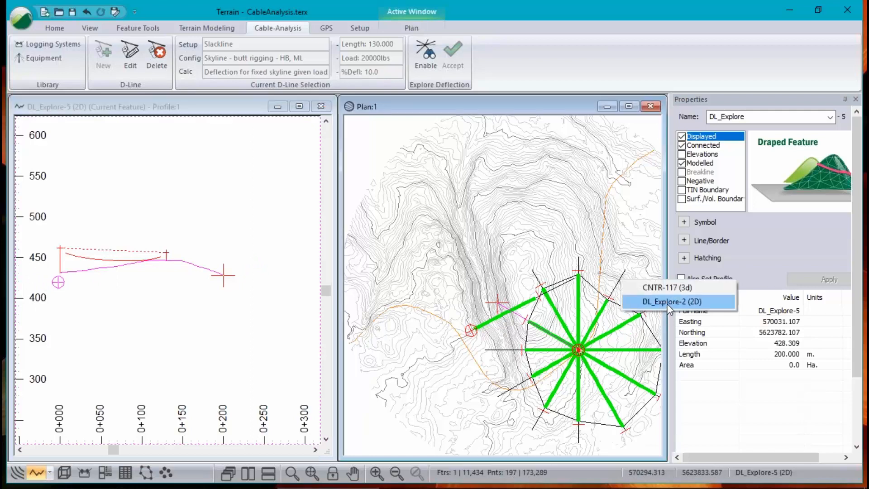
{"action": "left_click", "coordinate": [669, 301]}
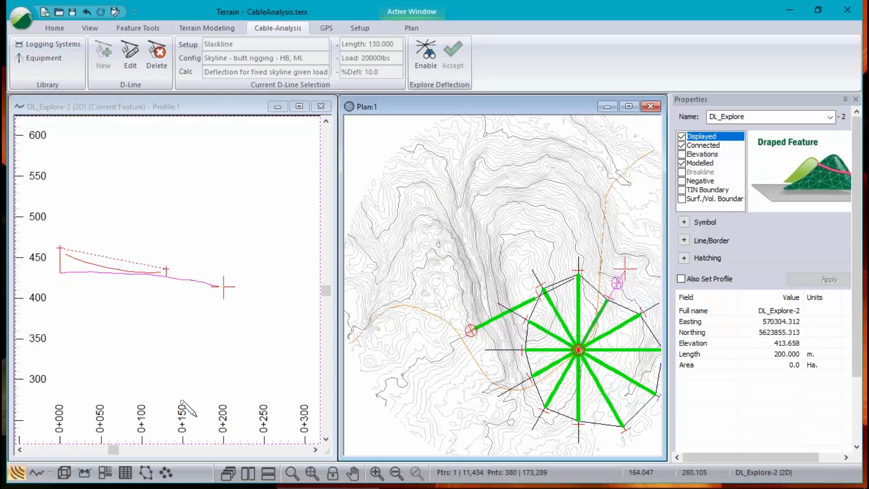
{"action": "left_click_drag", "start_coordinate": [215, 458], "coordinate": [204, 323]}
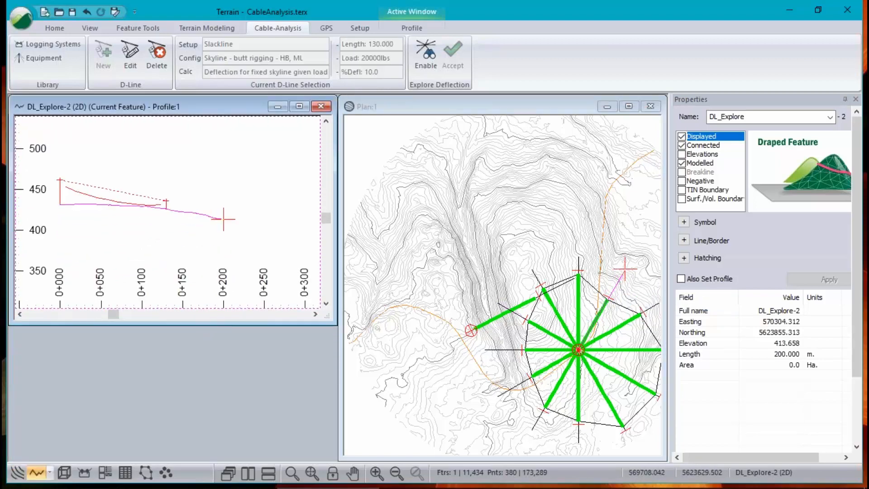
{"action": "left_click_drag", "start_coordinate": [462, 459], "coordinate": [435, 324]}
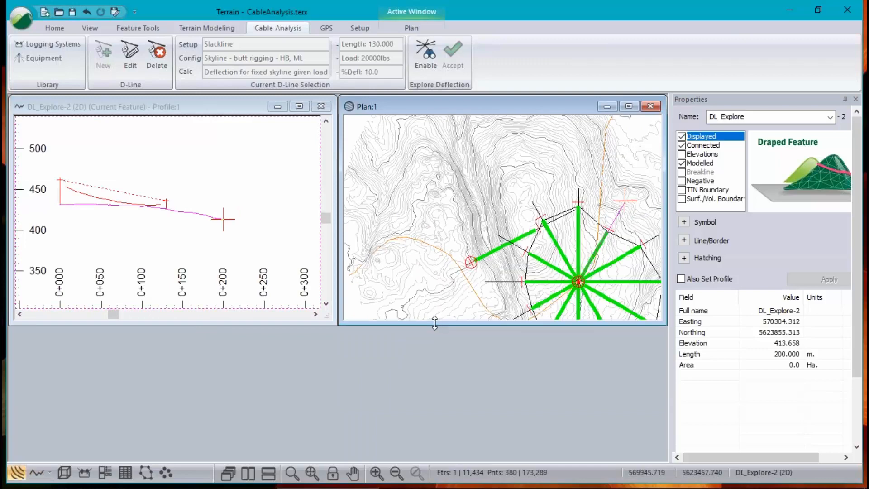
- Add the Tensions and Tensions Legend sub-windows to the profile window
{"action": "right_click", "coordinate": [92, 194]}
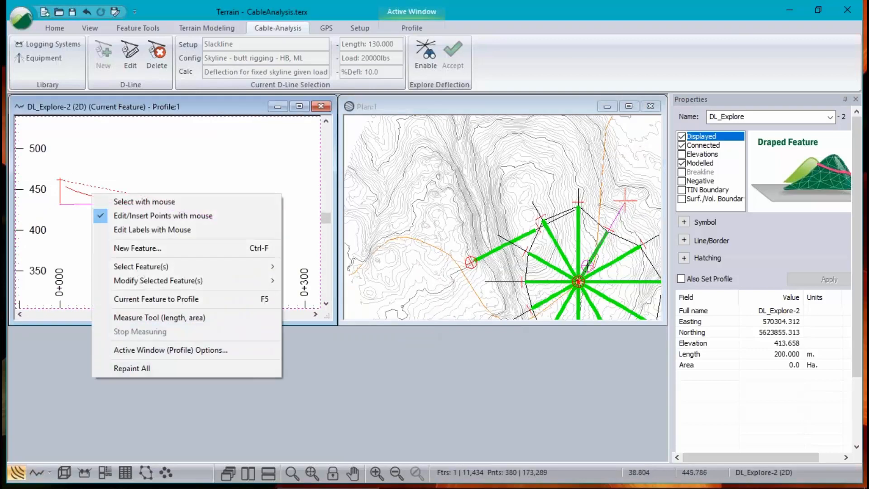
{"action": "left_click", "coordinate": [141, 355]}
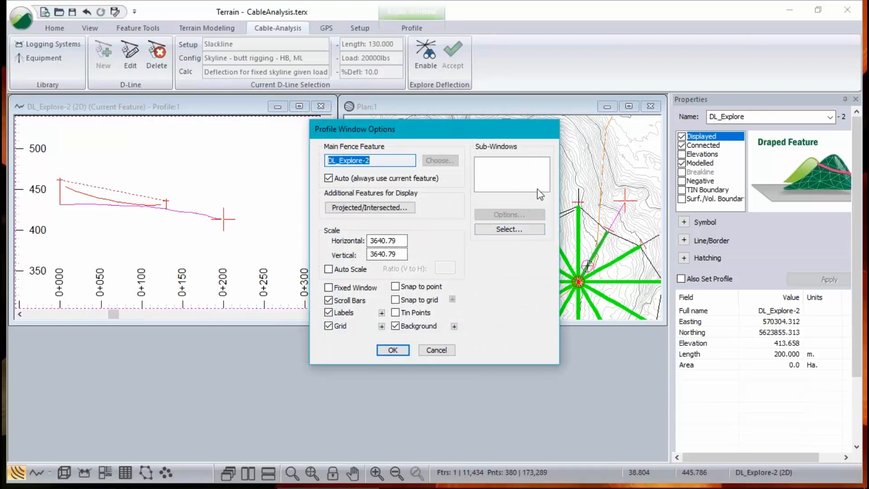
{"action": "left_click", "coordinate": [521, 230]}
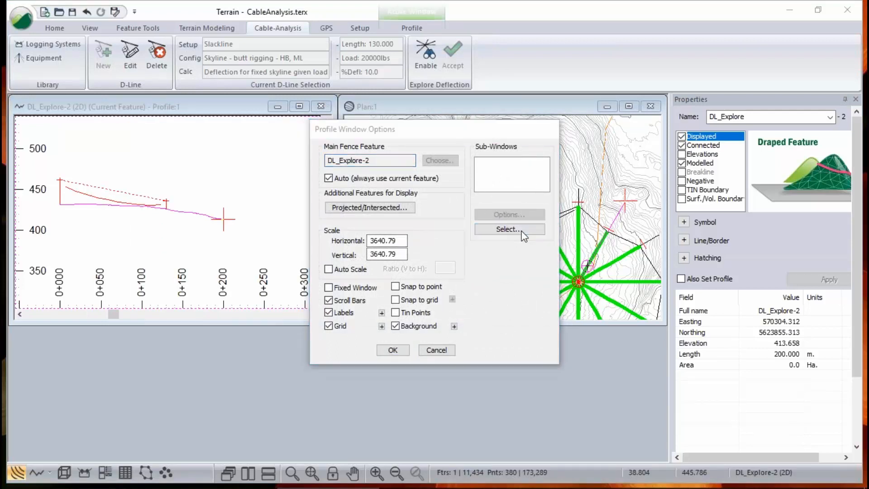
{"action": "double_click", "coordinate": [332, 174]}
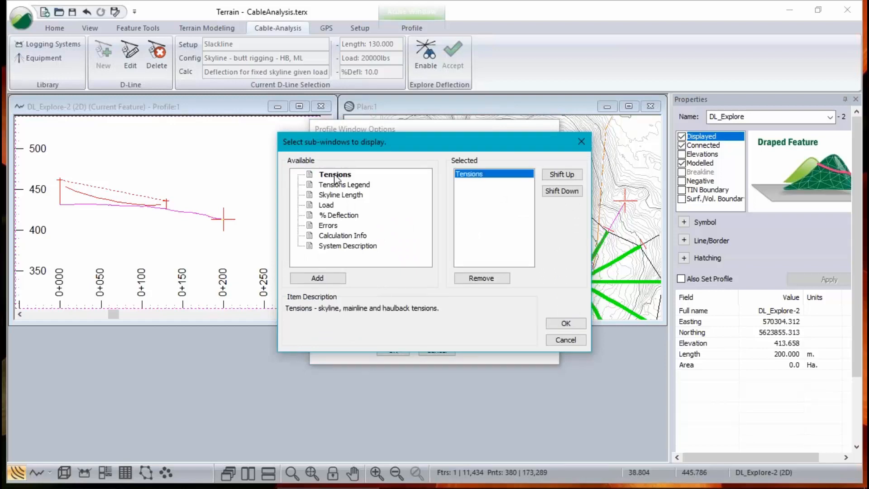
{"action": "double_click", "coordinate": [338, 185]}
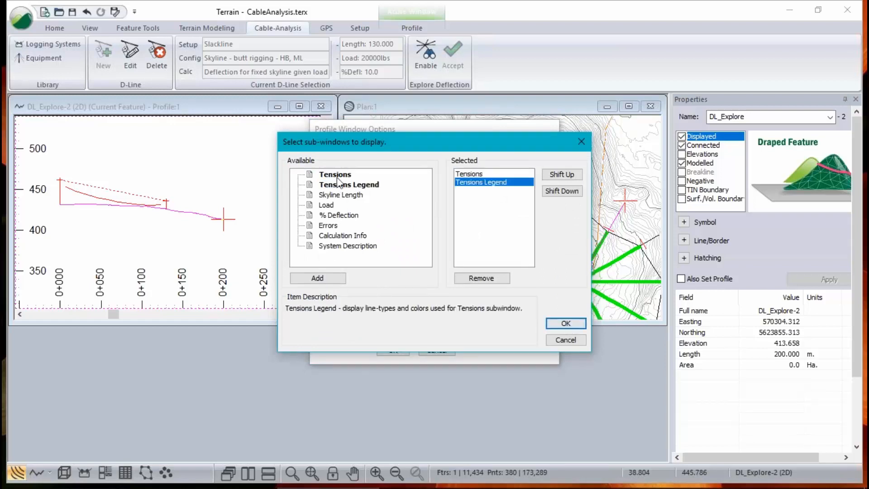
{"action": "left_click", "coordinate": [565, 325]}
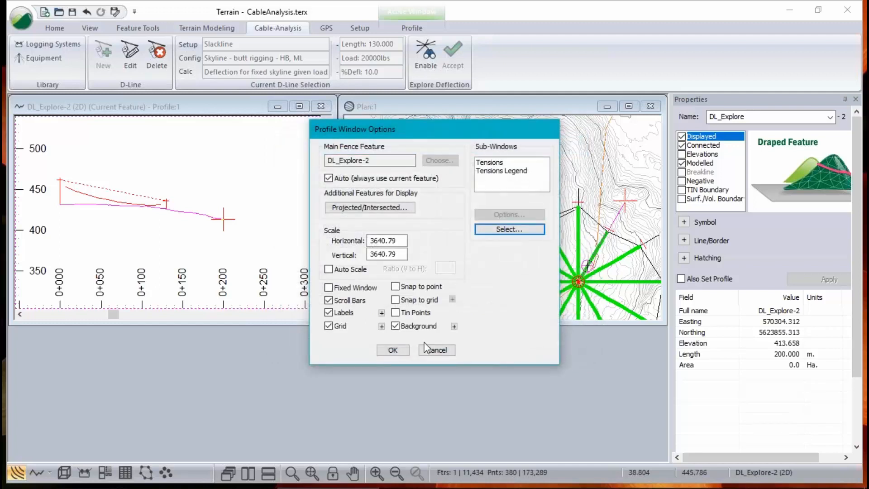
{"action": "left_click", "coordinate": [393, 351]}
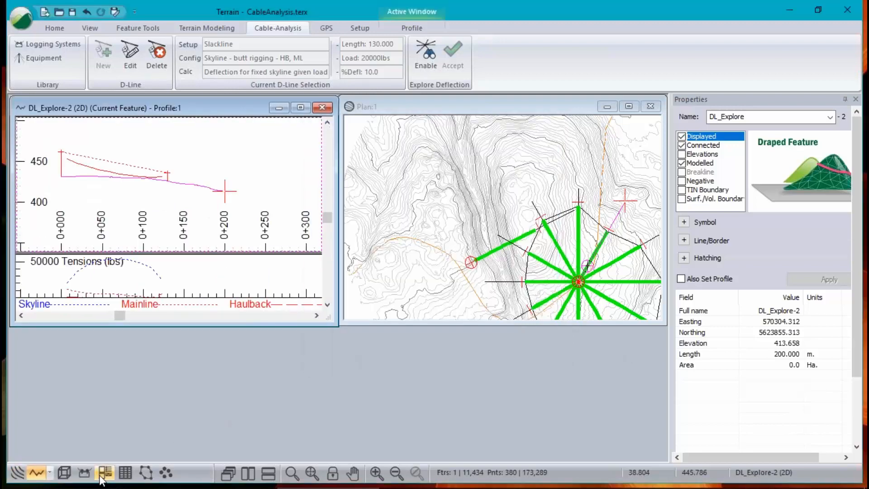
- Open a cable data window for D-line analysis and set its main fence feature to always use the current feature
{"action": "left_click", "coordinate": [84, 473]}
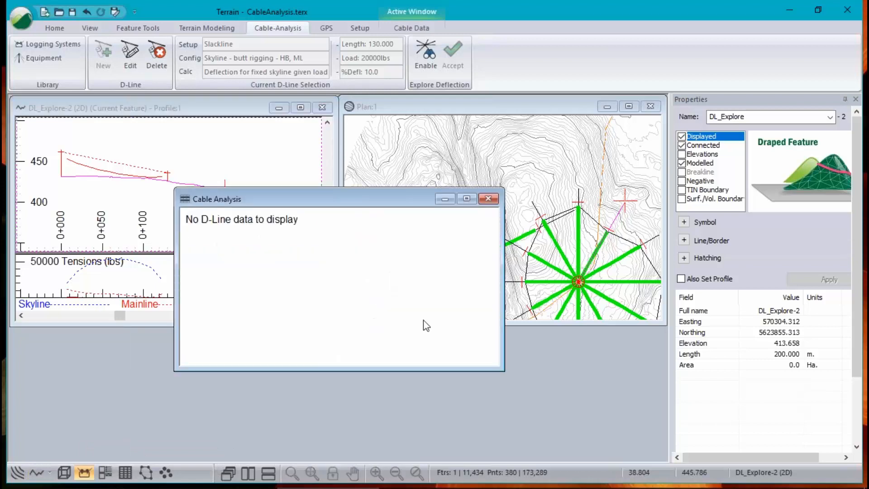
{"action": "right_click", "coordinate": [311, 273]}
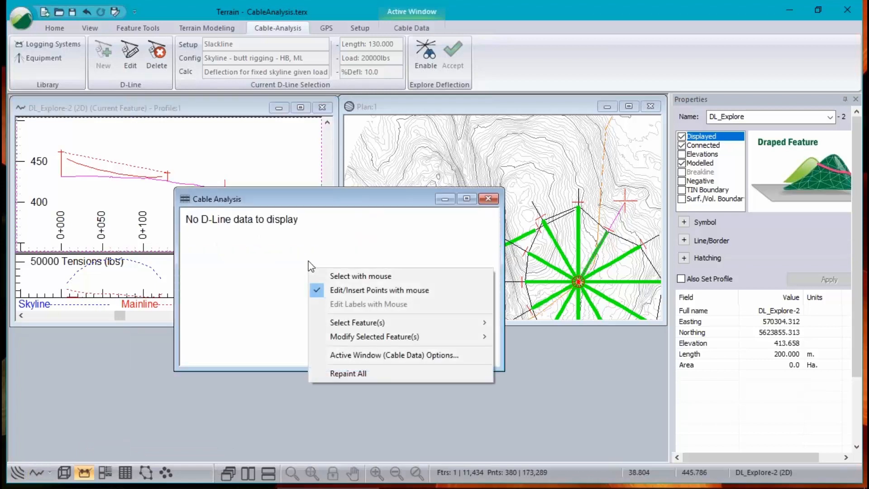
{"action": "left_click", "coordinate": [371, 356]}
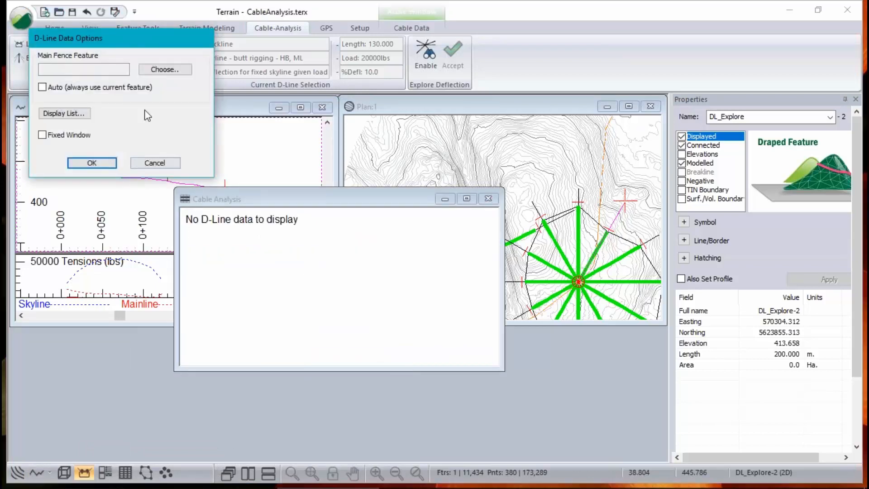
{"action": "left_click", "coordinate": [43, 88]}
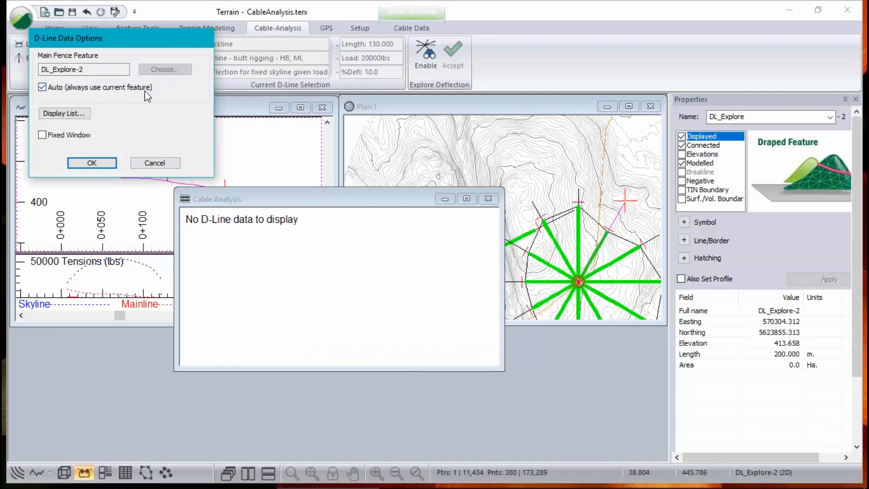
- Set the cable data window to display Mainline T, Skyline HS T, Haulback T and Car Clear
{"action": "left_click", "coordinate": [75, 114]}
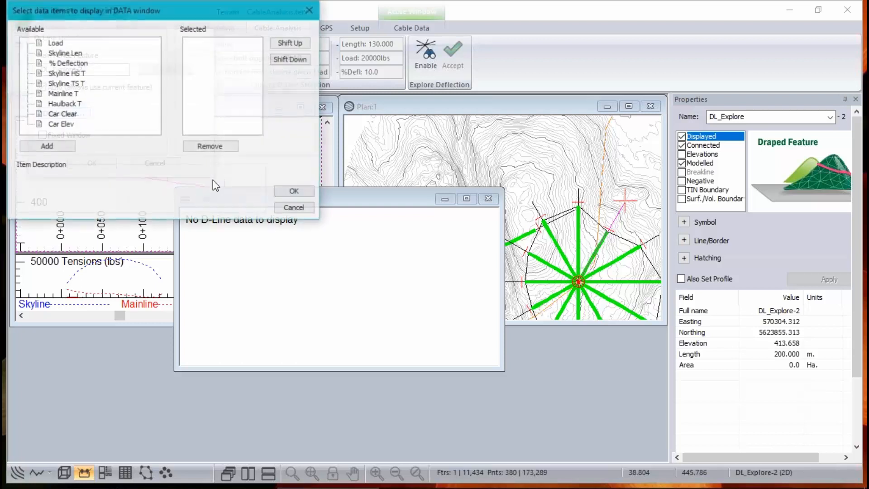
{"action": "double_click", "coordinate": [75, 95]}
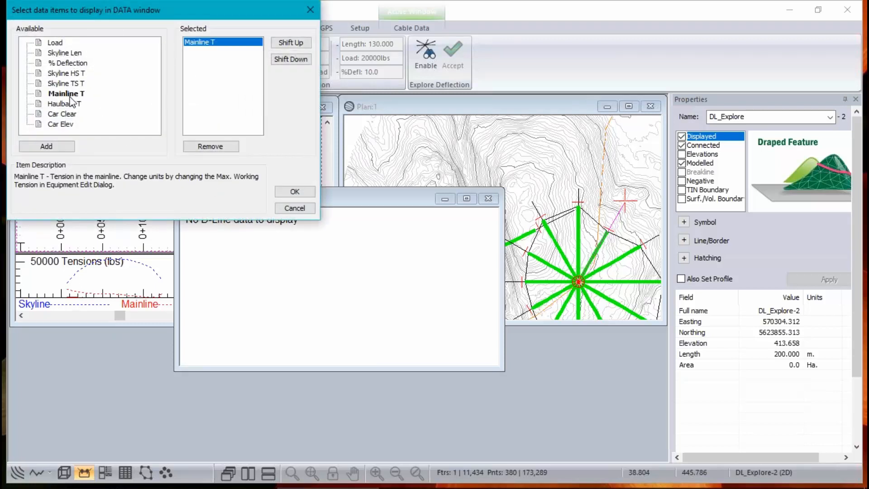
{"action": "left_click", "coordinate": [70, 95]}
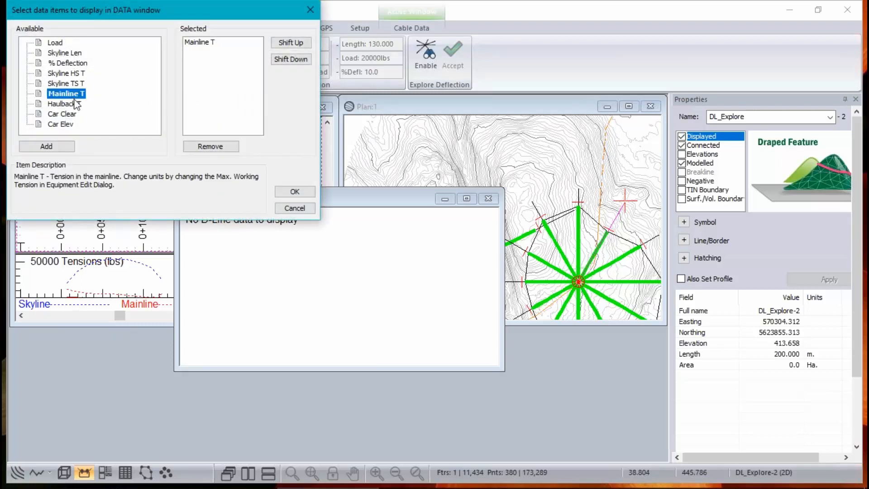
{"action": "double_click", "coordinate": [68, 74]}
{"action": "double_click", "coordinate": [68, 104]}
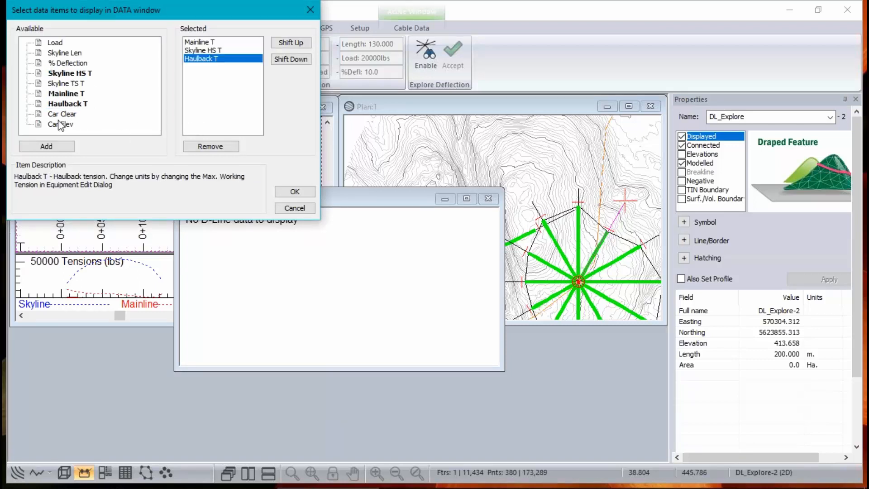
{"action": "double_click", "coordinate": [64, 113]}
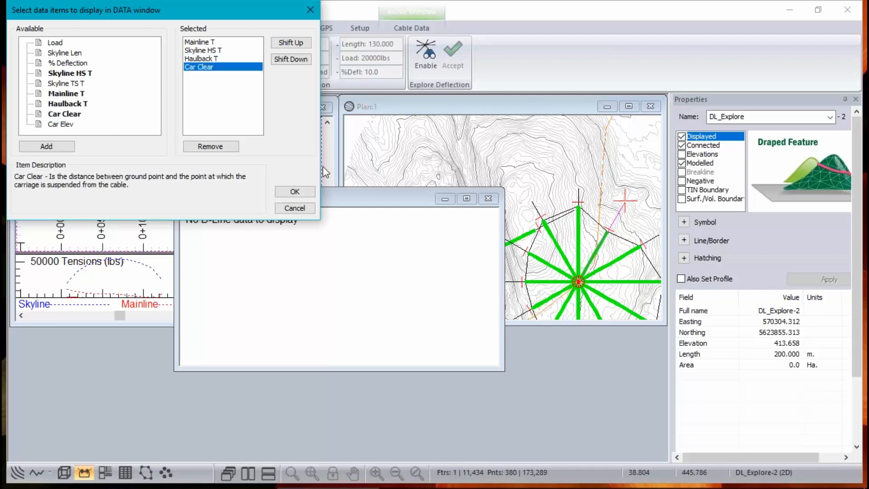
{"action": "left_click", "coordinate": [299, 197]}
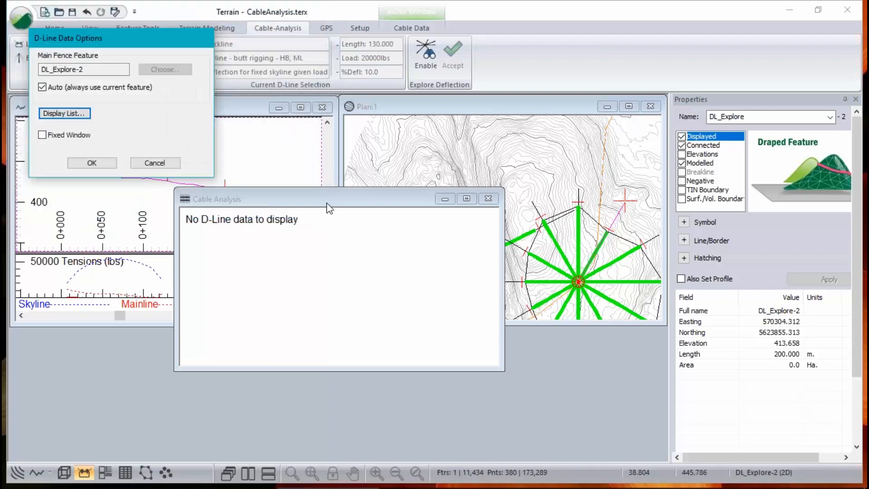
{"action": "left_click", "coordinate": [88, 164]}
- Fit the Cable Analysis window across the space below the profile and plan windows, and make radial line DL_Explore-5 current
{"action": "left_click_drag", "start_coordinate": [318, 199], "coordinate": [155, 286]}
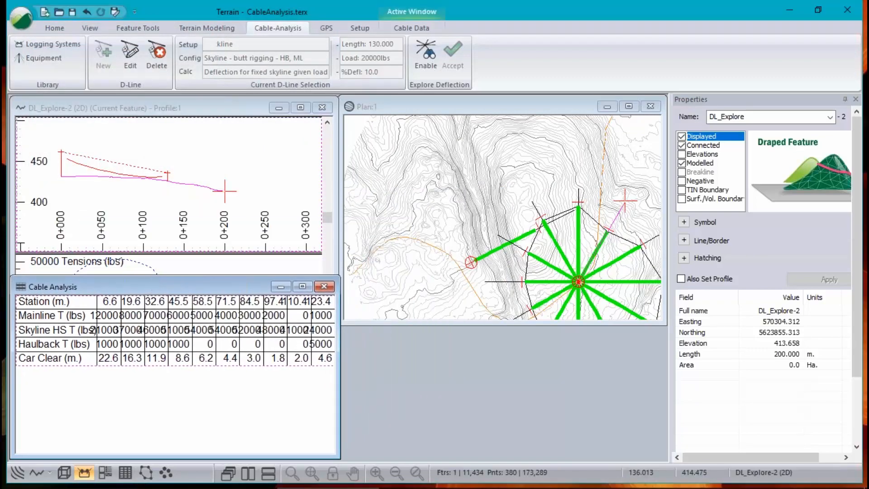
{"action": "left_click_drag", "start_coordinate": [340, 277], "coordinate": [671, 331]}
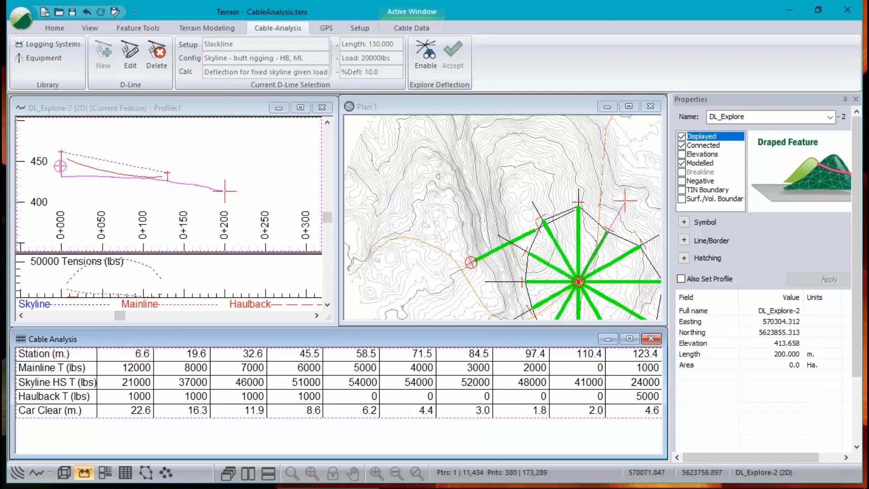
{"action": "left_click", "coordinate": [516, 246]}
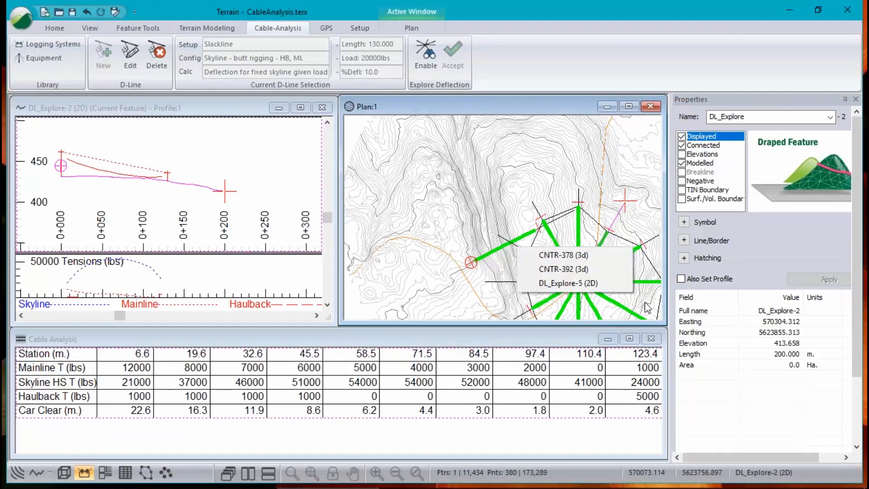
{"action": "left_click", "coordinate": [568, 282]}
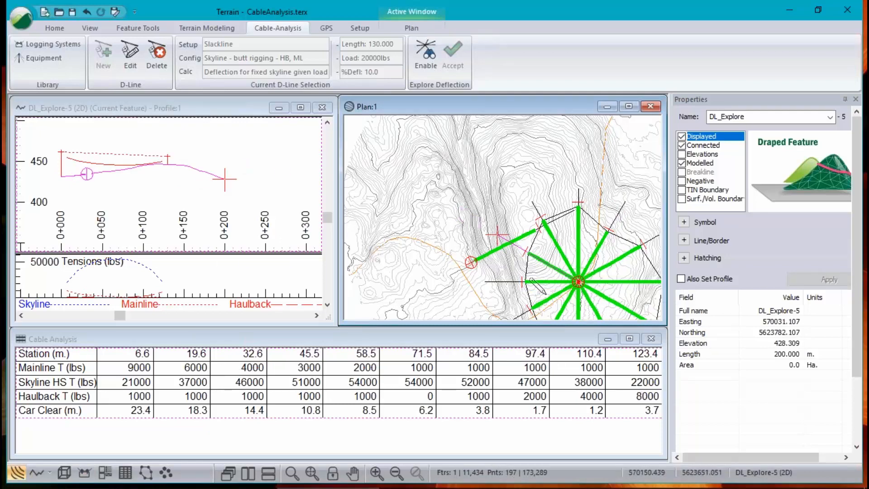
- Try exploring slackline deflection with the western quadrants excluded at landing positions west of the radial layout, without accepting a layout
{"action": "middle_click_drag", "start_coordinate": [604, 306], "coordinate": [525, 234]}
{"action": "scroll", "coordinate": [525, 234], "scroll_direction": "up", "scroll_amount": 1}
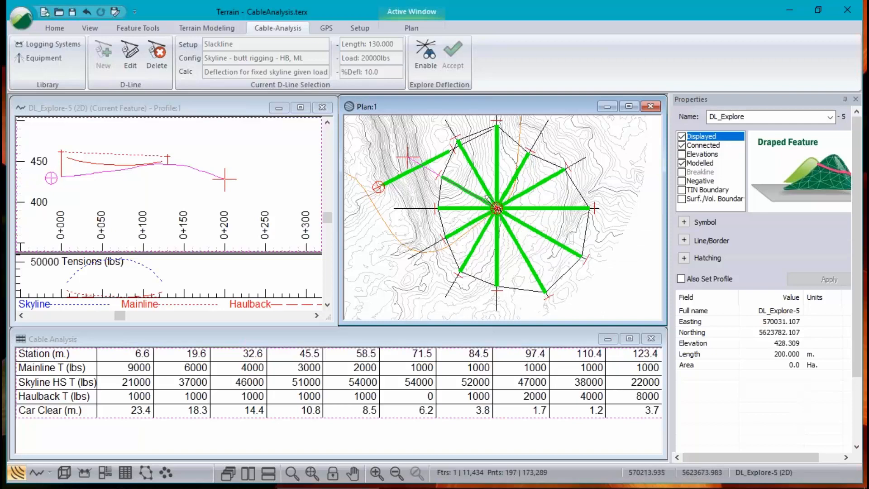
{"action": "left_click", "coordinate": [430, 58]}
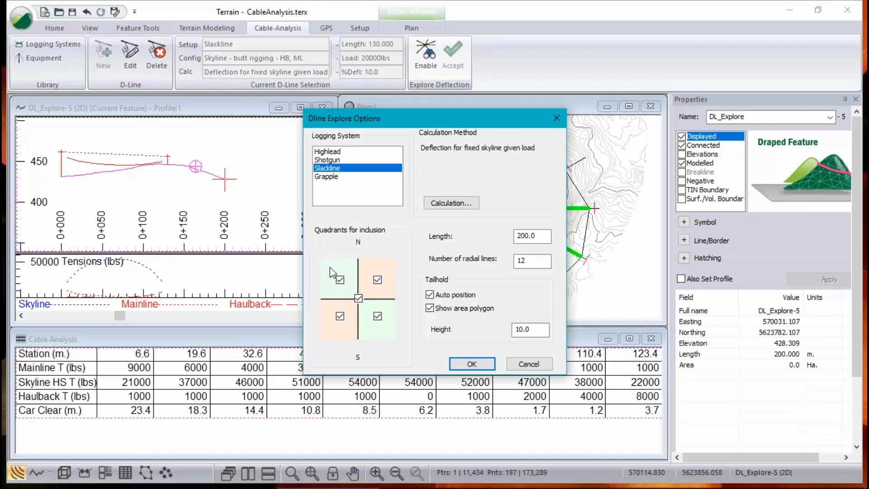
{"action": "left_click", "coordinate": [341, 316]}
{"action": "left_click", "coordinate": [472, 364]}
{"action": "left_click", "coordinate": [384, 220]}
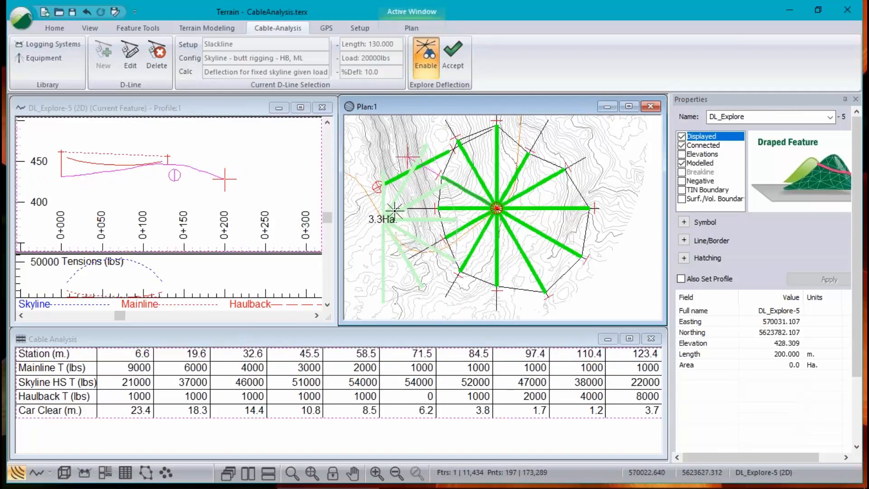
{"action": "left_click", "coordinate": [390, 137]}
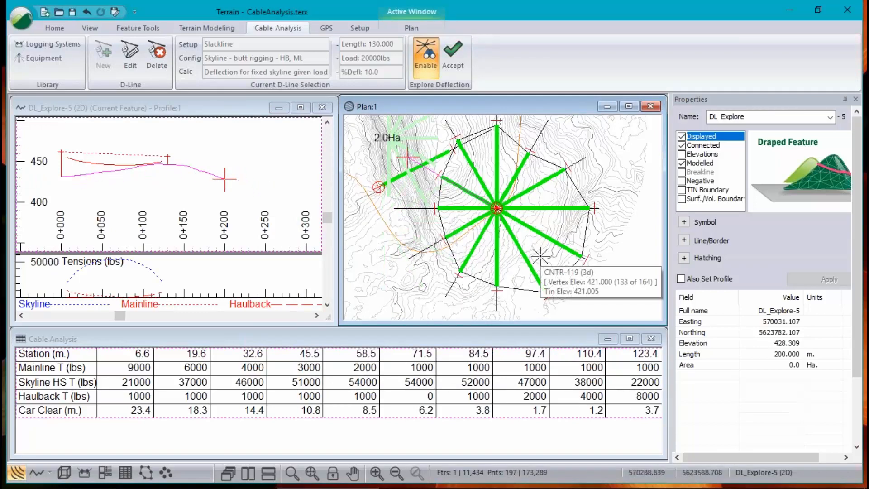
{"action": "left_click", "coordinate": [425, 59]}
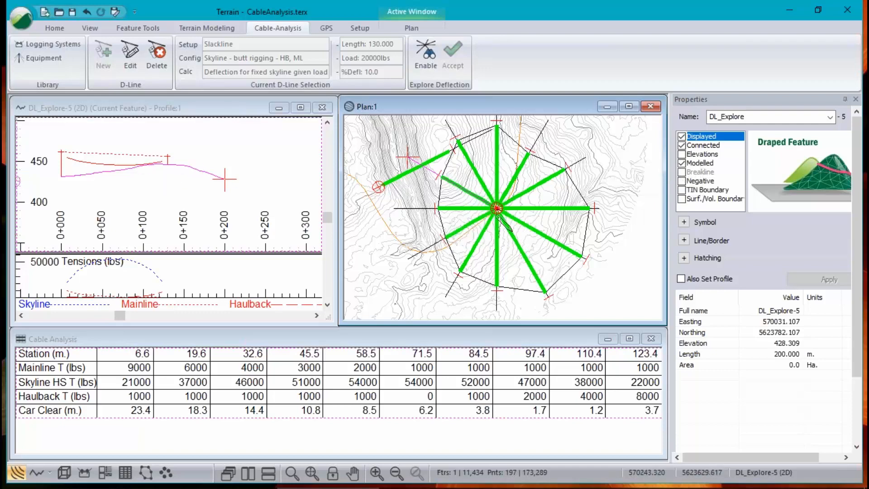
- Delete the three westward radial lines of the layout, including DL_Explore-5
{"action": "scroll", "coordinate": [507, 228], "scroll_direction": "up", "scroll_amount": 5}
{"action": "scroll", "coordinate": [431, 179], "scroll_direction": "down", "scroll_amount": 1}
{"action": "middle_click_drag", "start_coordinate": [407, 151], "coordinate": [589, 305]}
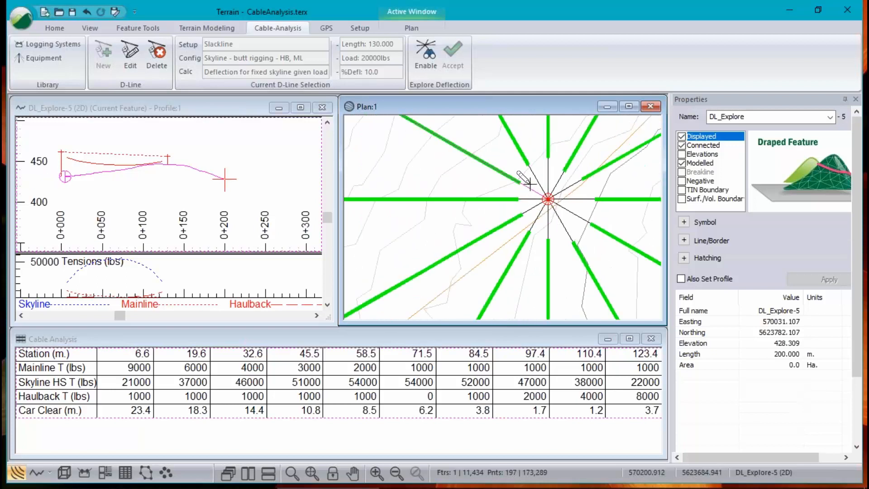
{"action": "left_click_drag", "start_coordinate": [524, 209], "coordinate": [526, 217]}
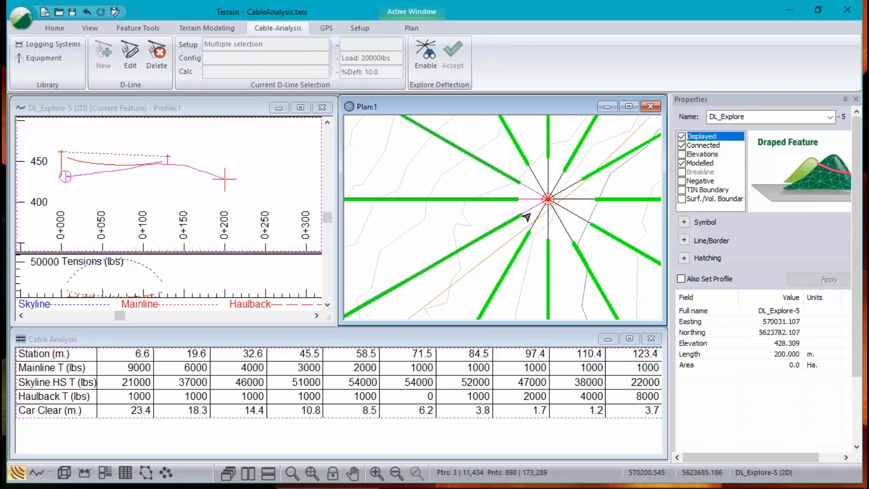
{"action": "key", "text": "Delete"}
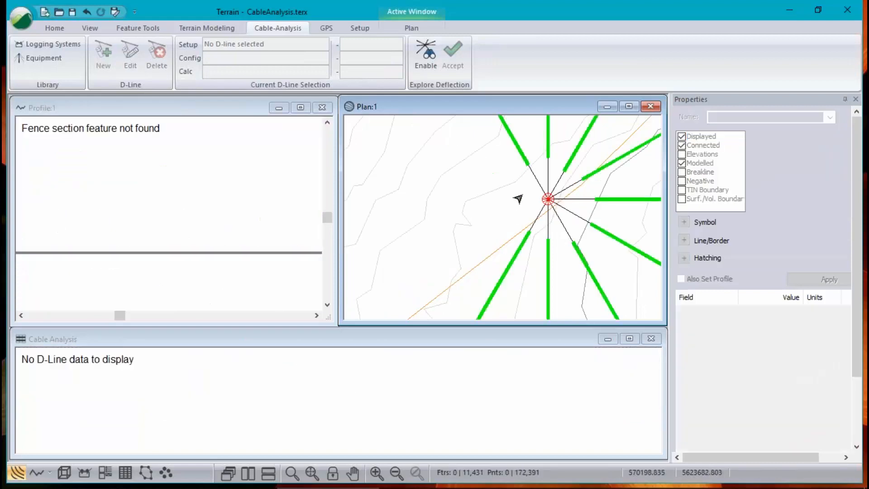
- Delete the area polygon DlineExploreArea-0 around the radial layout
{"action": "scroll", "coordinate": [518, 198], "scroll_direction": "down", "scroll_amount": 3}
{"action": "scroll", "coordinate": [536, 199], "scroll_direction": "down", "scroll_amount": 2}
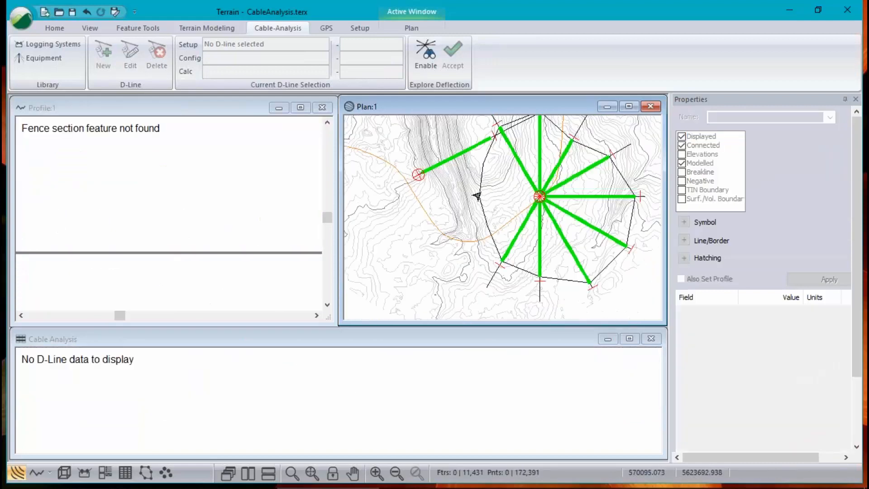
{"action": "mouse_move", "coordinate": [478, 196]}
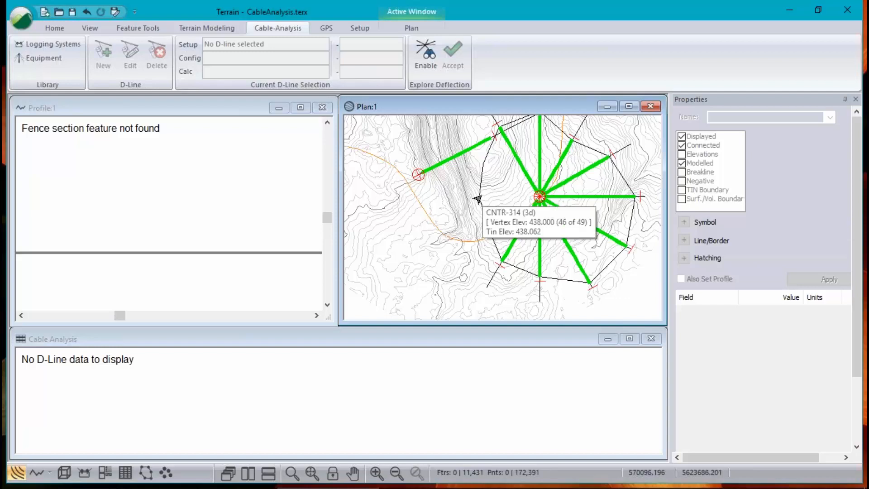
{"action": "left_click", "coordinate": [481, 204]}
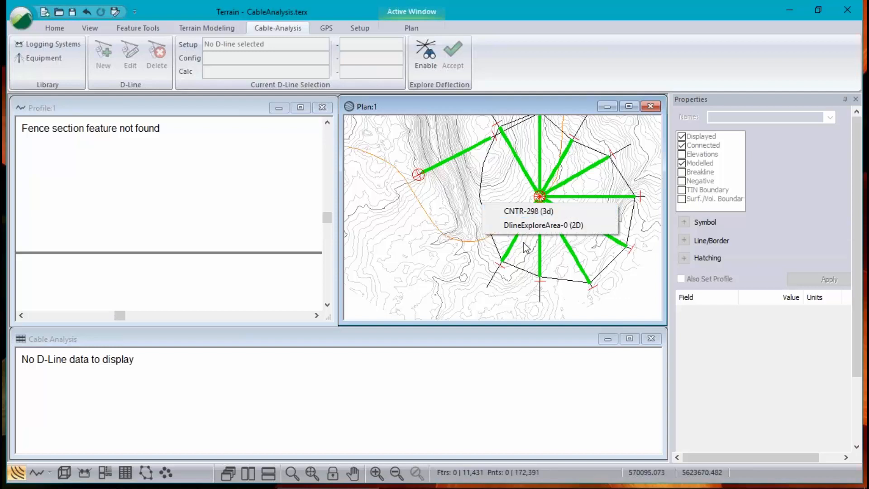
{"action": "left_click", "coordinate": [530, 225]}
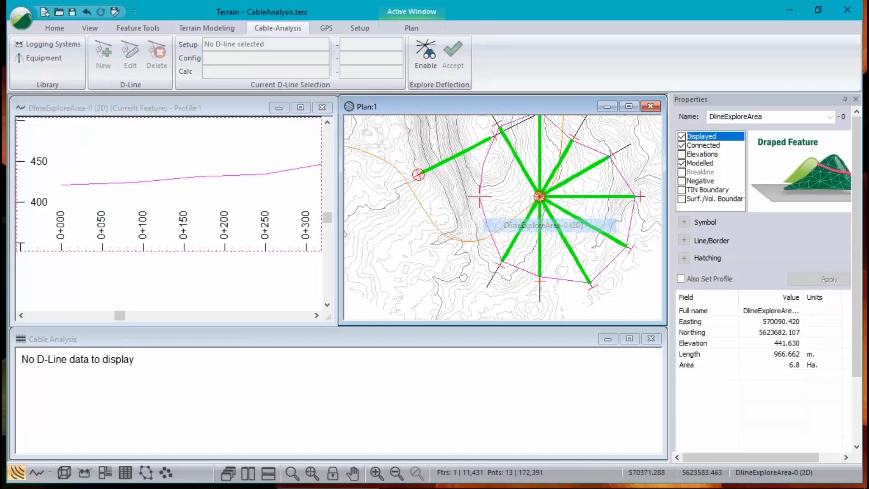
{"action": "key", "text": "Delete"}
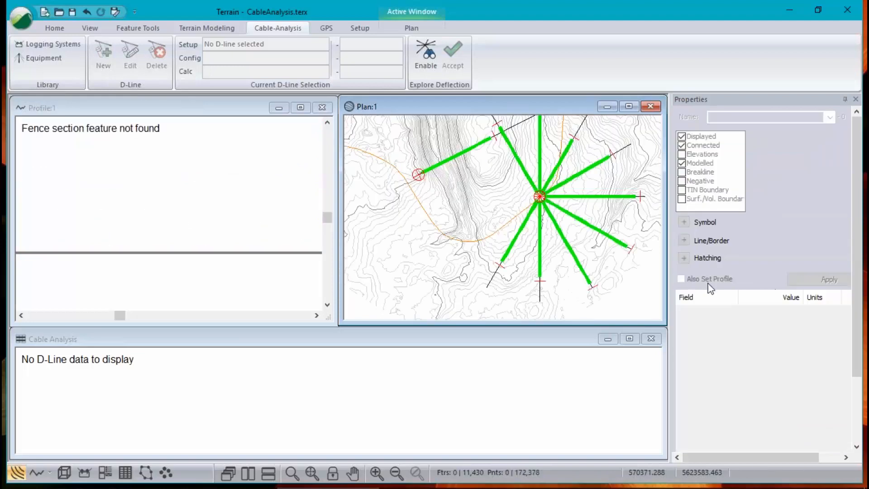
- Select the D-lines DL_Explore-0 through DL_Explore-11 together with dline-0 by feature name
{"action": "middle_click_drag", "start_coordinate": [579, 197], "coordinate": [524, 198]}
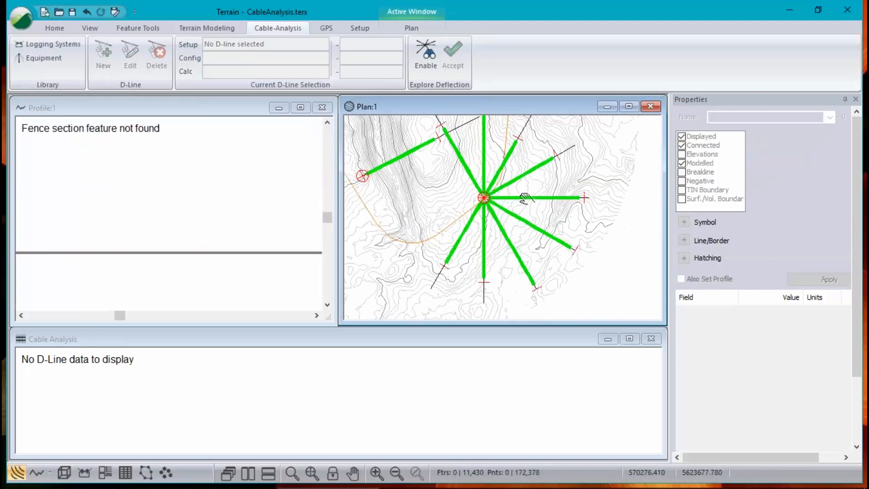
{"action": "mouse_move", "coordinate": [612, 210]}
{"action": "right_click", "coordinate": [455, 198]}
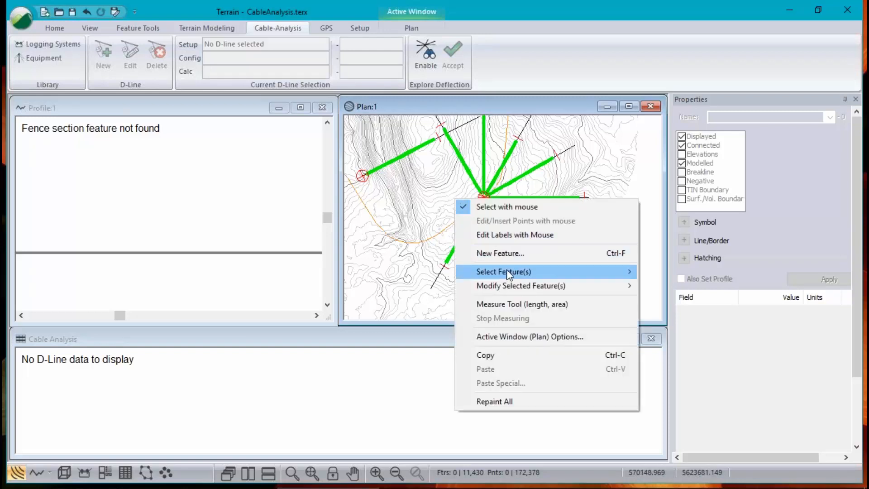
{"action": "mouse_move", "coordinate": [510, 273]}
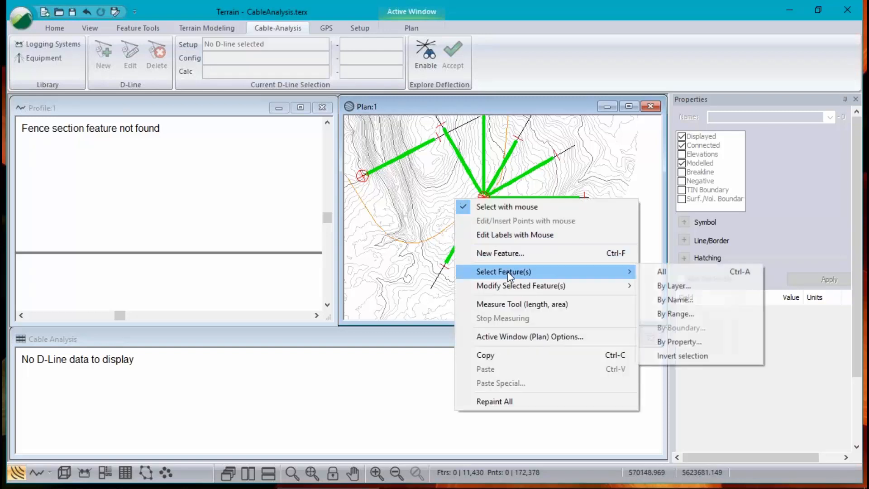
{"action": "left_click", "coordinate": [675, 300]}
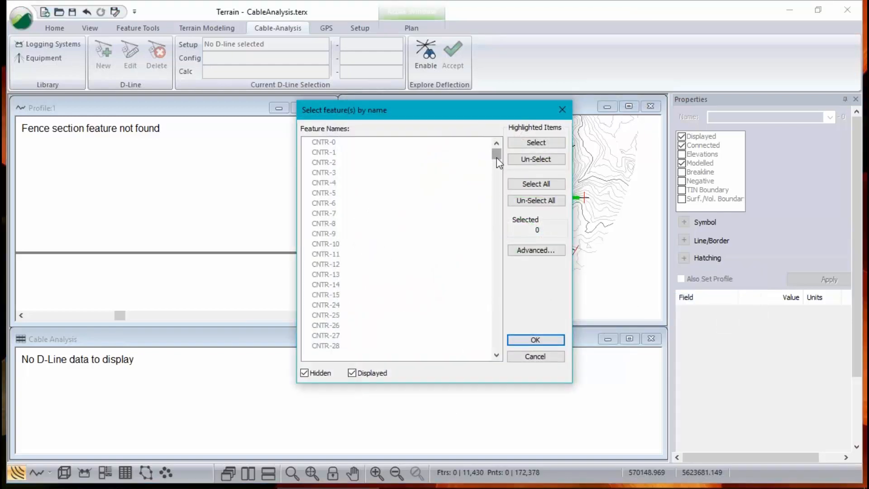
{"action": "left_click_drag", "start_coordinate": [495, 154], "coordinate": [563, 370]}
{"action": "left_click_drag", "start_coordinate": [496, 341], "coordinate": [480, 279]}
{"action": "key", "text": "d"}
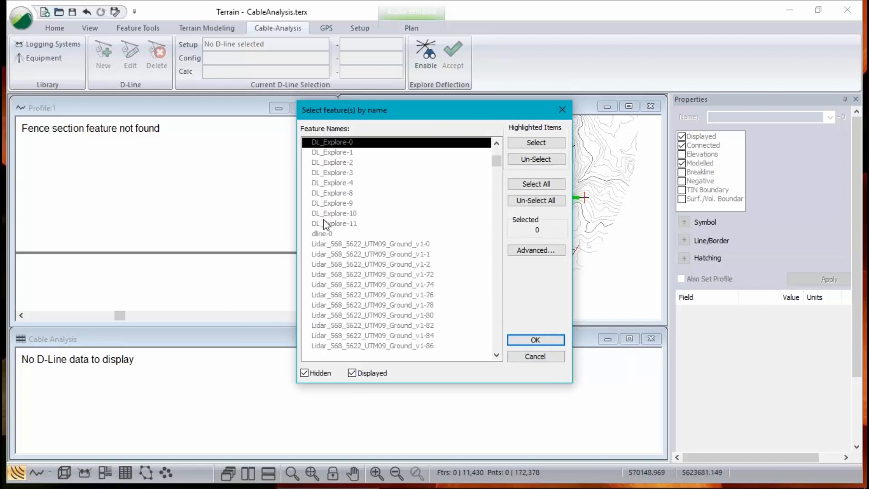
{"action": "left_click", "coordinate": [364, 224]}
{"action": "left_click", "coordinate": [338, 144], "text": "shift"}
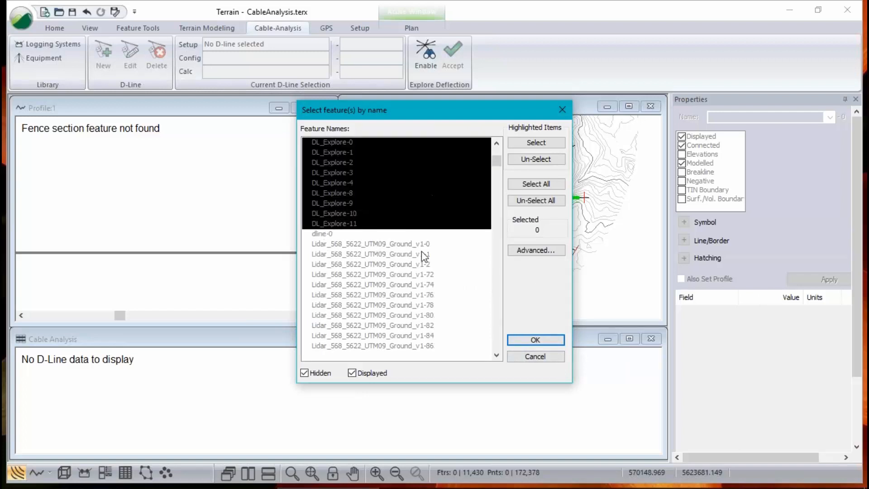
{"action": "left_click", "coordinate": [429, 232], "text": "ctrl"}
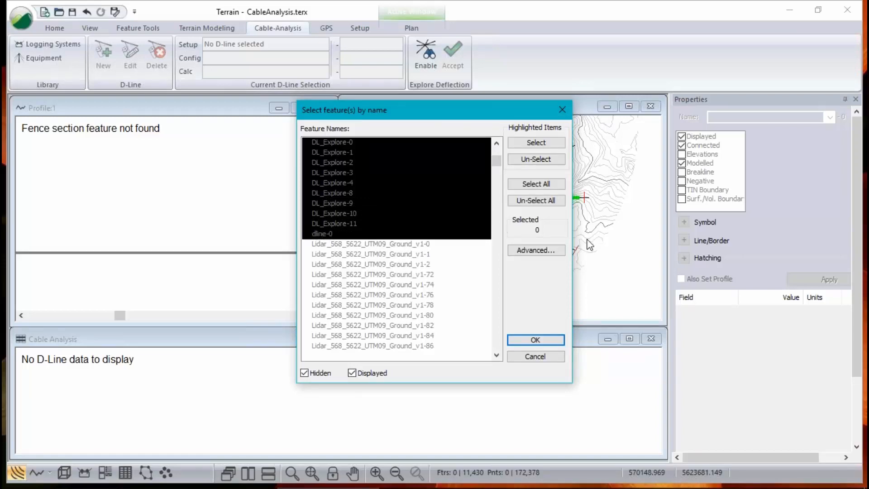
{"action": "left_click", "coordinate": [536, 142]}
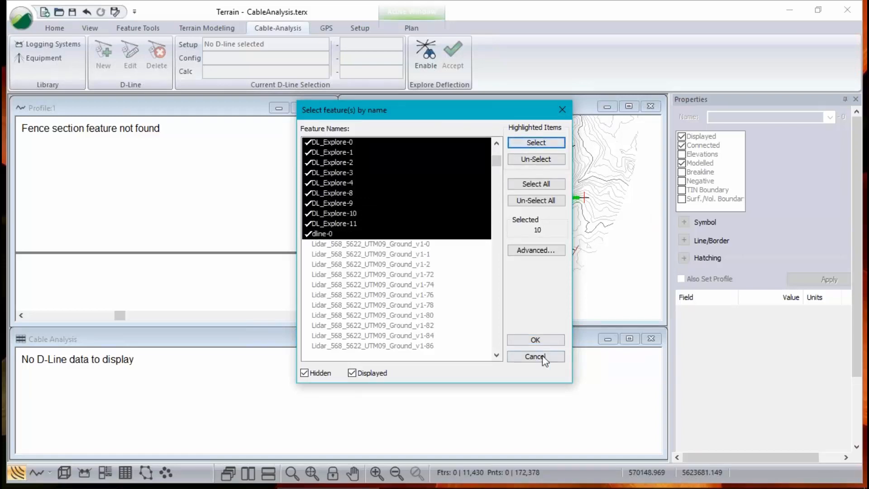
{"action": "left_click", "coordinate": [536, 340]}
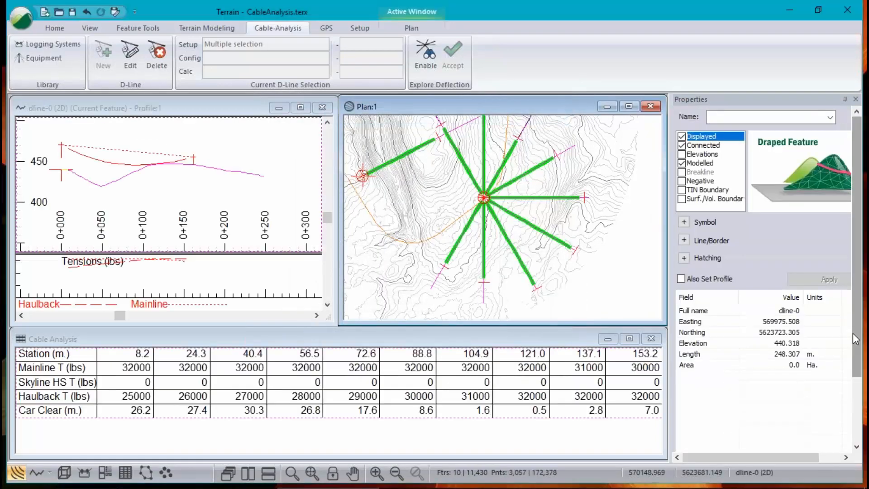
- Edit all the selected D-lines together and assign them the Slackline logging system
{"action": "left_click", "coordinate": [130, 55]}
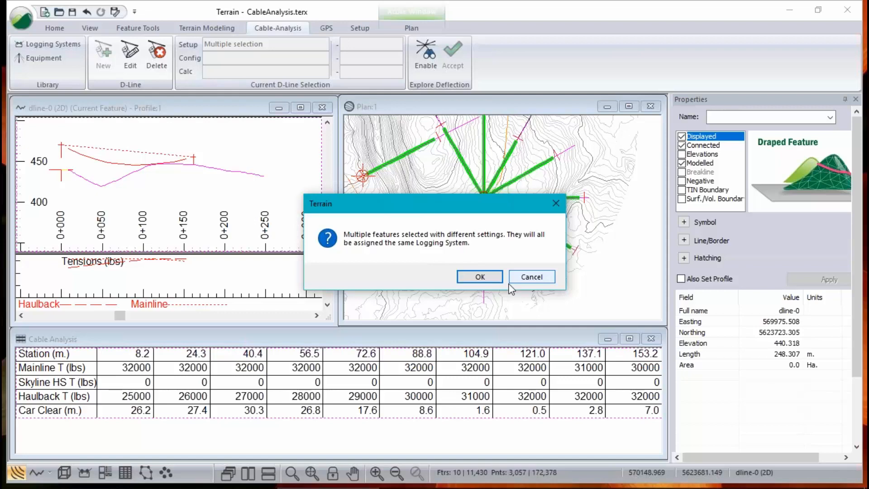
{"action": "left_click", "coordinate": [480, 277]}
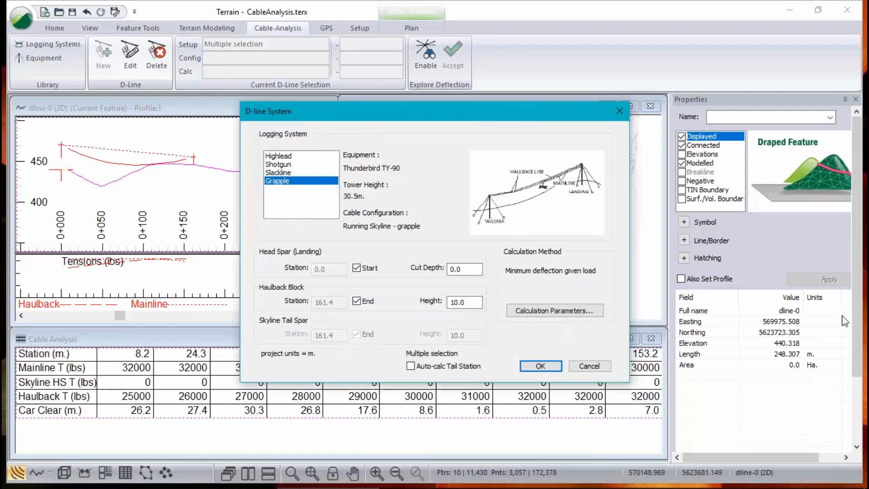
{"action": "left_click", "coordinate": [280, 172]}
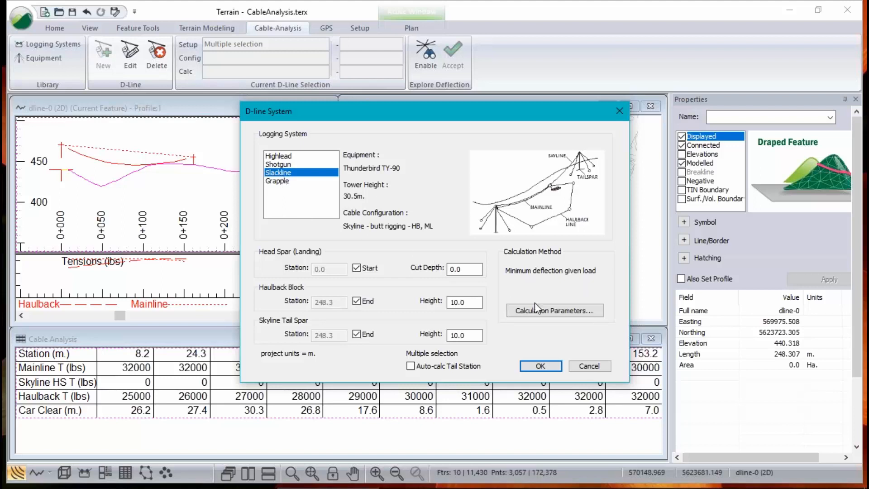
- Apply the Deflection for fixed skyline given load calculation to the selected D-lines, with Auto-calc Tail Station enabled
{"action": "left_click", "coordinate": [589, 311]}
{"action": "left_click", "coordinate": [357, 189]}
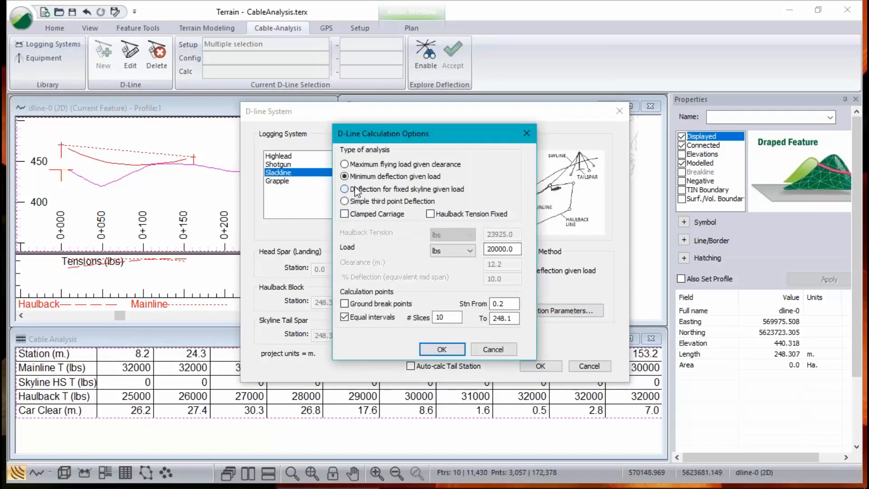
{"action": "left_click", "coordinate": [440, 350]}
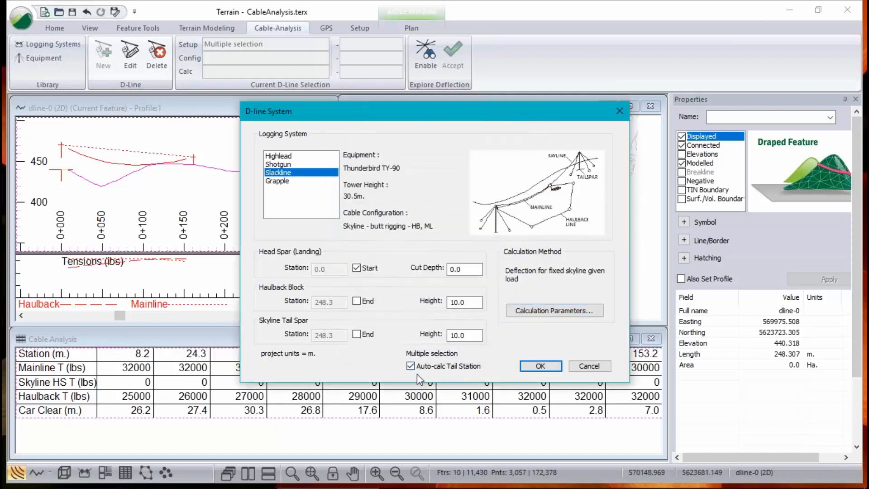
{"action": "left_click", "coordinate": [410, 366]}
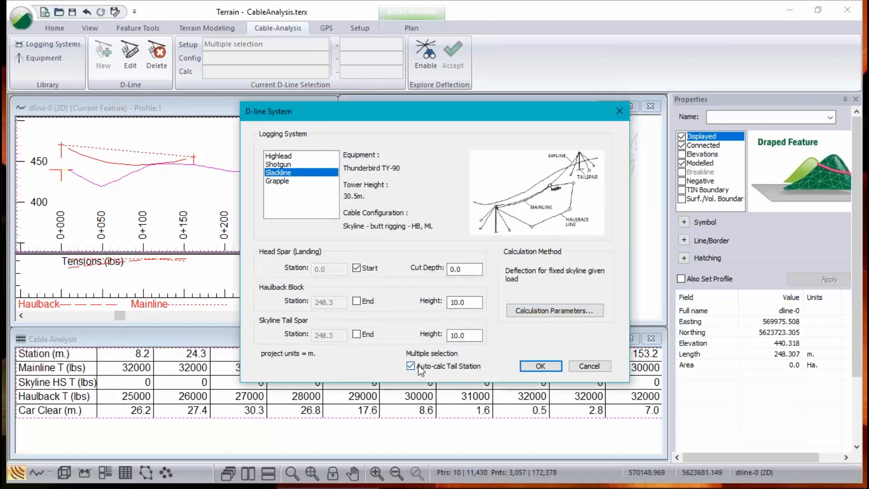
{"action": "left_click", "coordinate": [541, 365]}
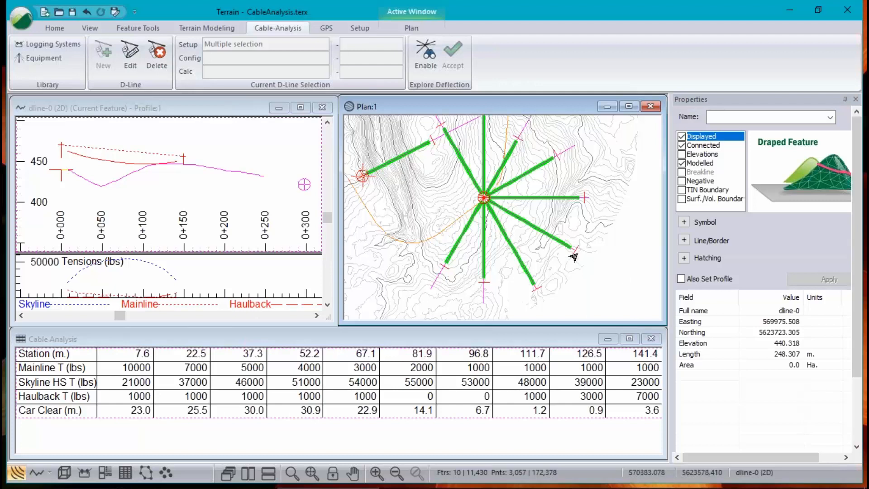
- Examine the profile, tensions and carriage clearance of radial lines DL_Explore-1, DL_Explore-11 and DL_Explore-9 in turn
{"action": "left_click", "coordinate": [559, 155]}
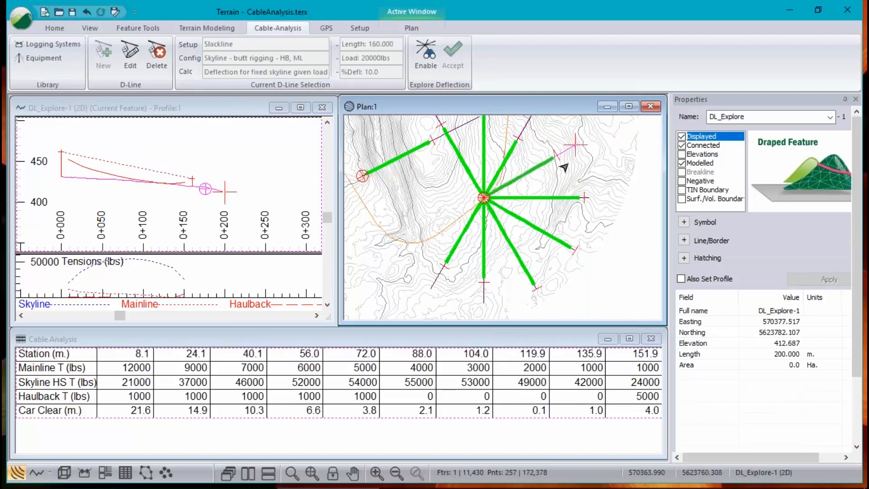
{"action": "left_click", "coordinate": [569, 254]}
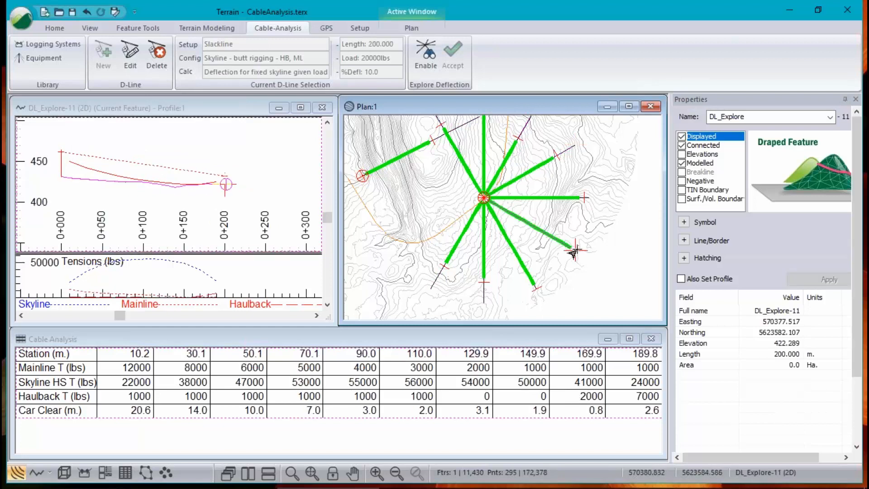
{"action": "left_click", "coordinate": [483, 292]}
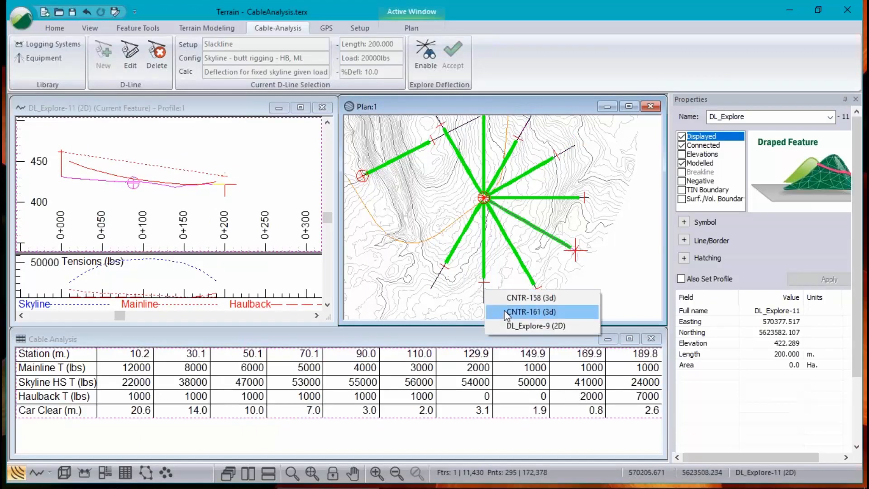
{"action": "left_click", "coordinate": [525, 326]}
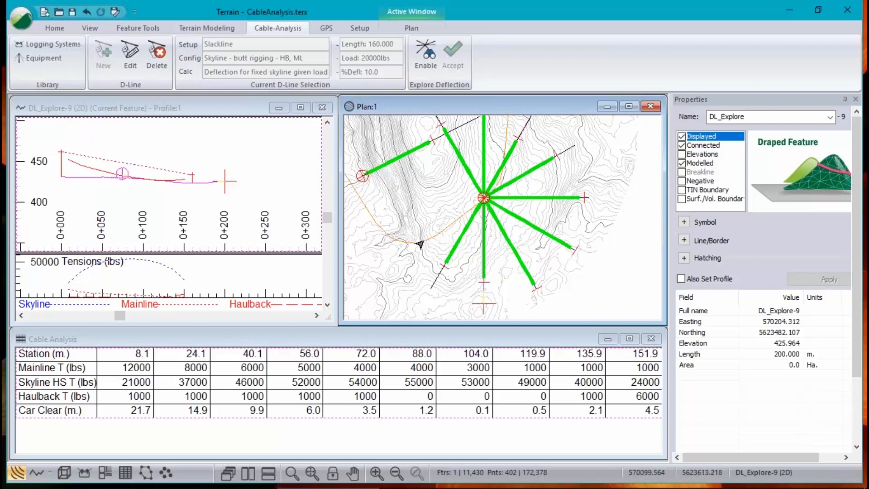
- View the Highlead logging system's equipment, configuration and carriage weight in the library without changing them
{"action": "left_click", "coordinate": [36, 45]}
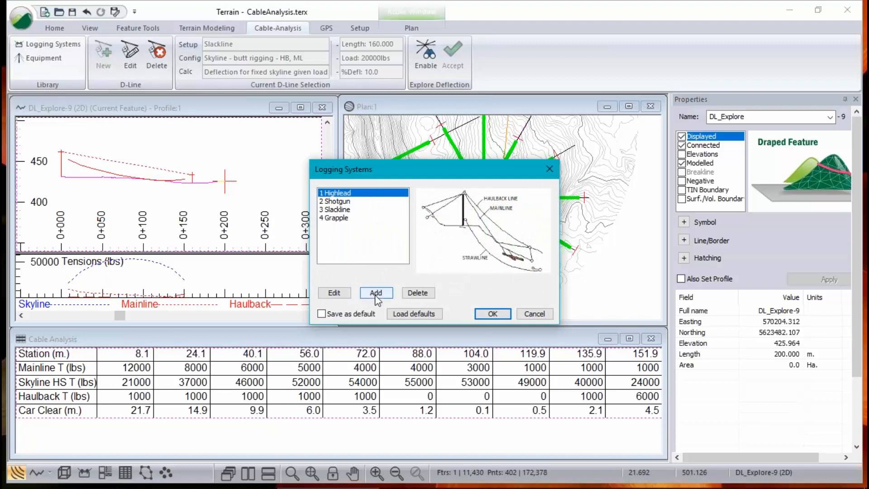
{"action": "left_click", "coordinate": [340, 294]}
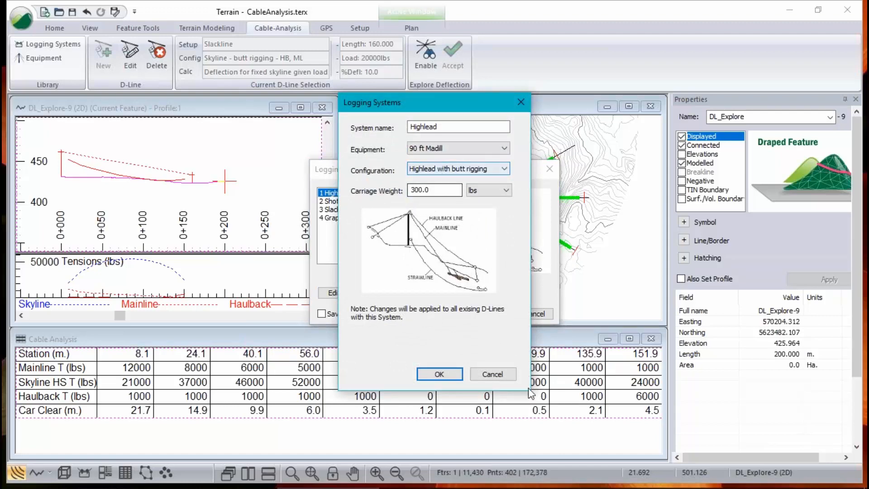
{"action": "left_click", "coordinate": [504, 375]}
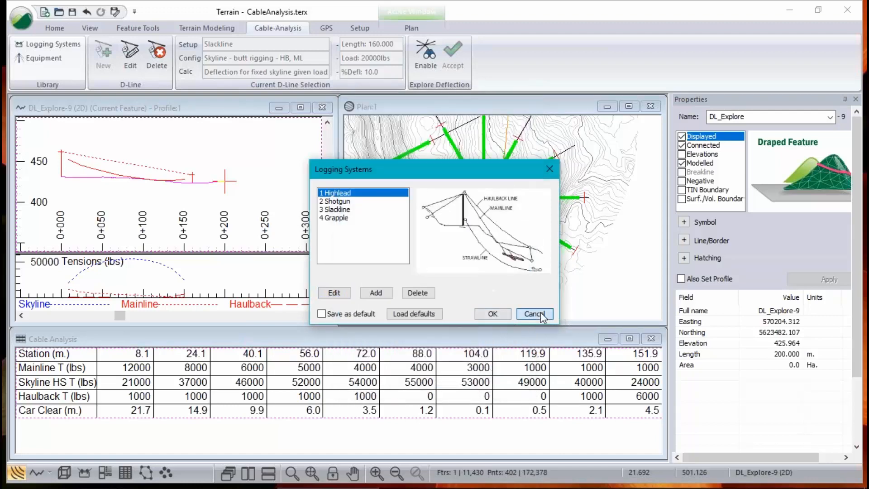
{"action": "left_click", "coordinate": [534, 313]}
- Add a new equipment entry to the library, keeping the default name, cable tensions, weights, lengths and spar height
{"action": "left_click", "coordinate": [45, 58]}
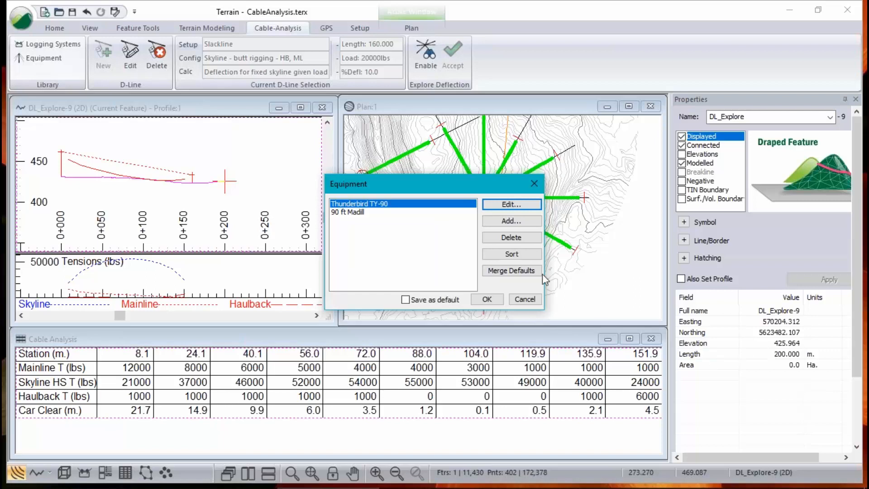
{"action": "left_click", "coordinate": [510, 221]}
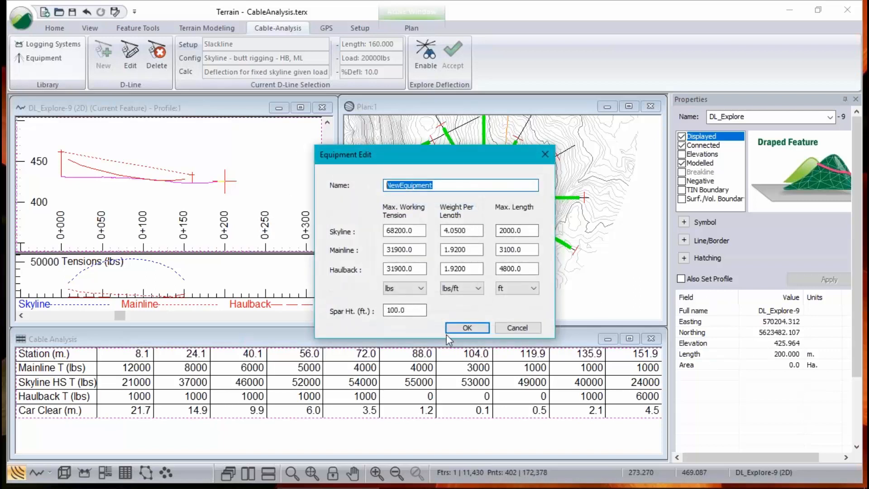
{"action": "left_click", "coordinate": [415, 232]}
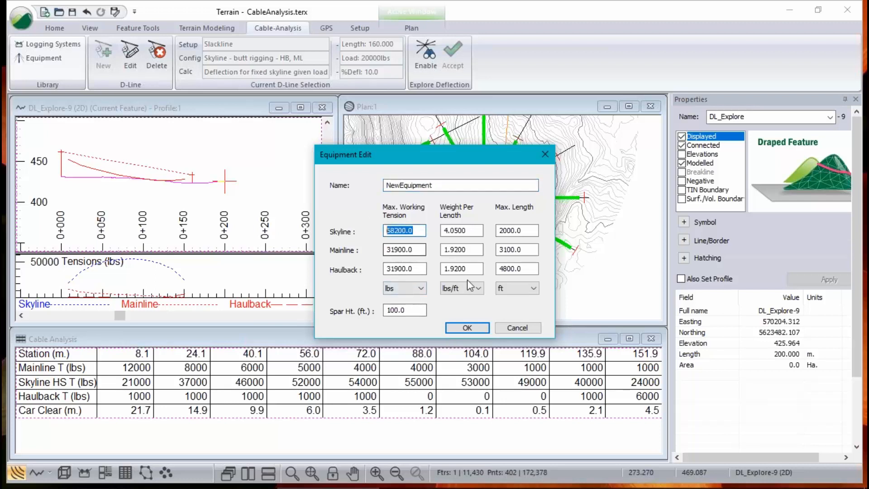
{"action": "key", "text": "Tab"}
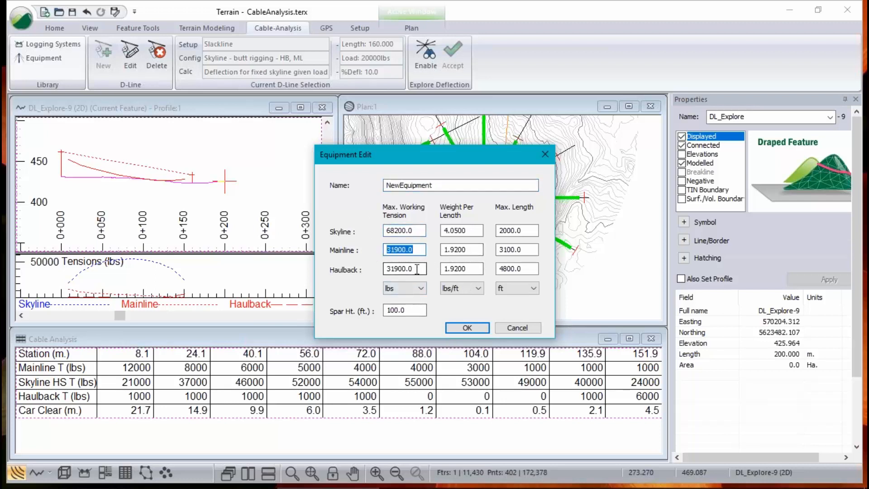
{"action": "key", "text": "Tab"}
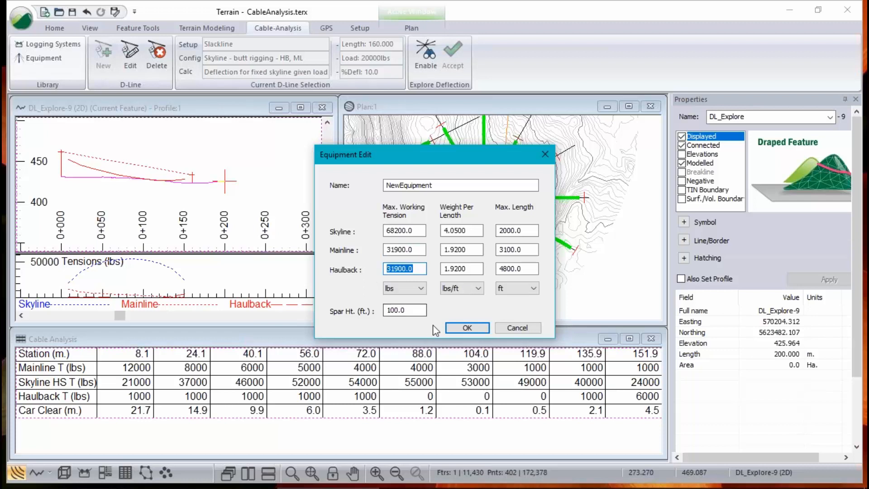
{"action": "left_click", "coordinate": [472, 231]}
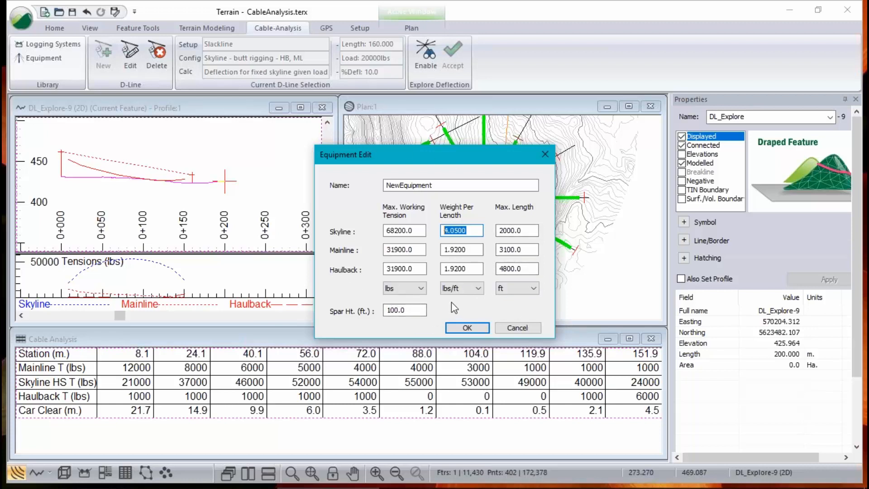
{"action": "left_click", "coordinate": [472, 331]}
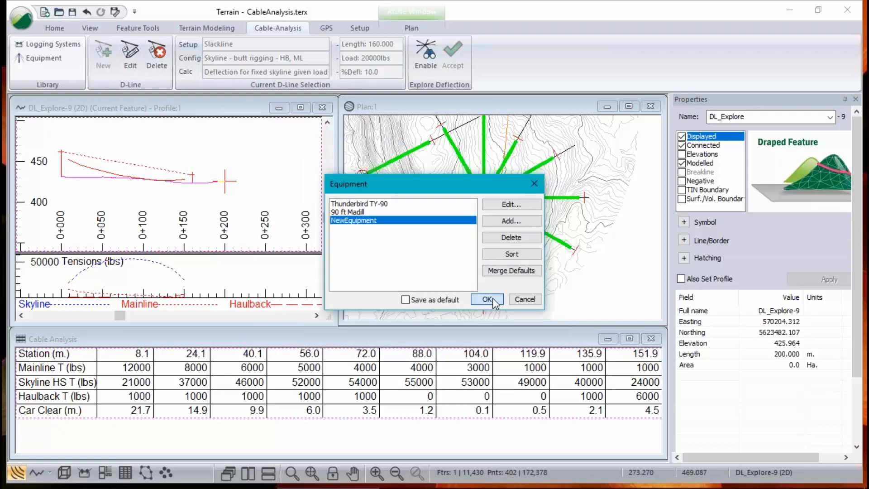
{"action": "left_click", "coordinate": [488, 300]}
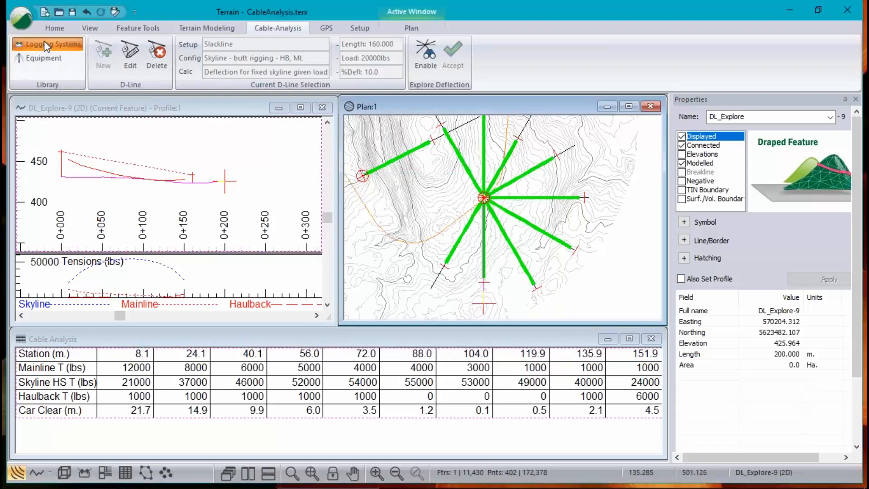
- Add a logging system to the library under the default name NewSetup and assign NewEquipment as its equipment
{"action": "left_click", "coordinate": [44, 44]}
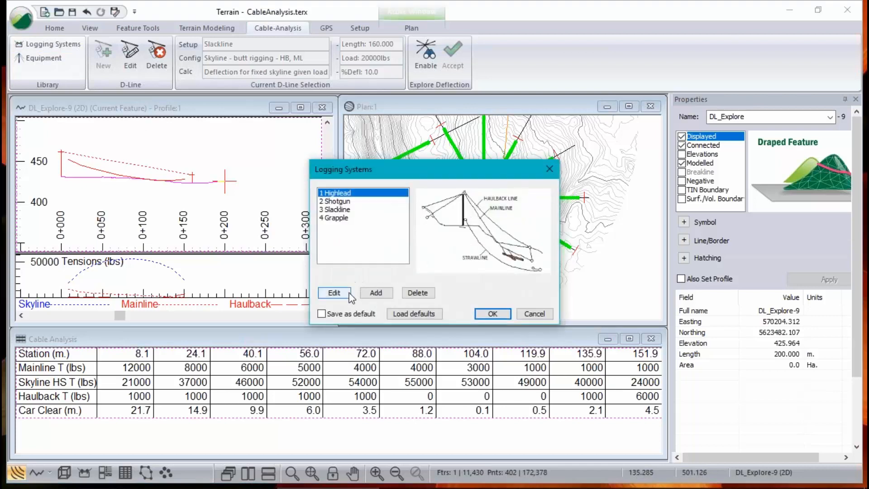
{"action": "left_click", "coordinate": [376, 293]}
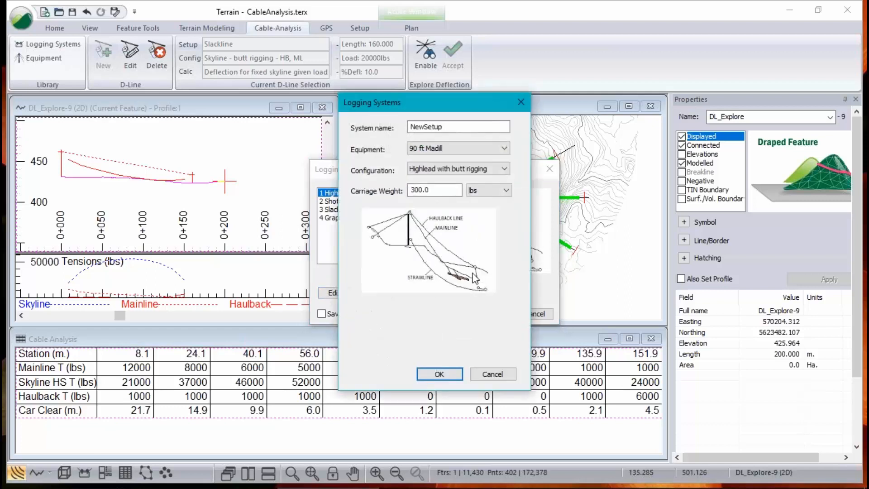
{"action": "double_click", "coordinate": [444, 126]}
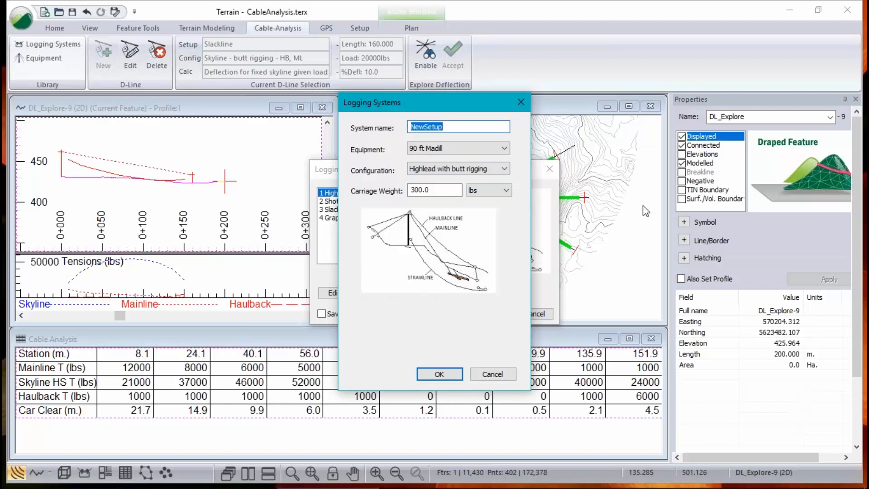
{"action": "left_click", "coordinate": [505, 149]}
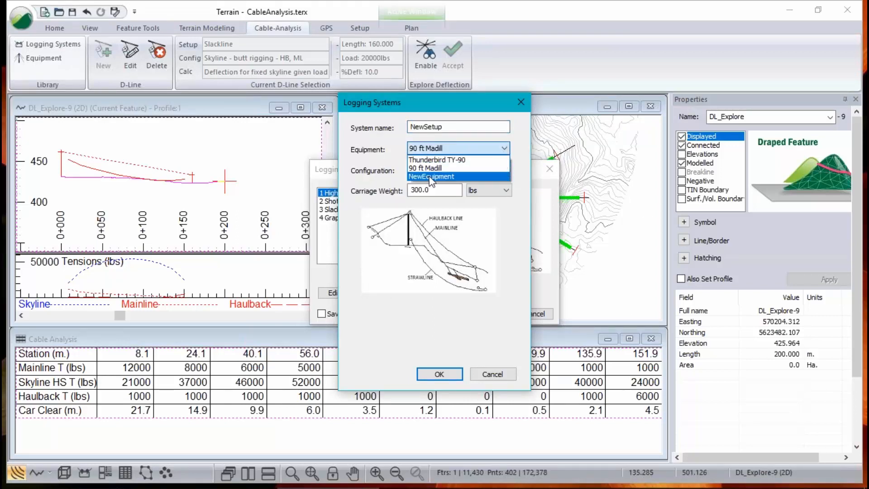
{"action": "left_click", "coordinate": [431, 177]}
- Set the new system's configuration to Skyline - butt rigging - HB, ML, keep the 300 lbs carriage weight, and save the system
{"action": "left_click", "coordinate": [506, 170]}
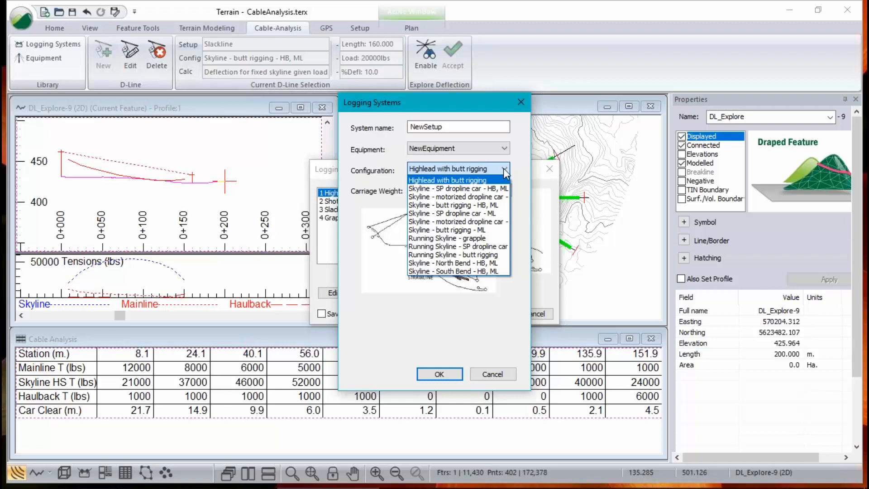
{"action": "left_click", "coordinate": [463, 239]}
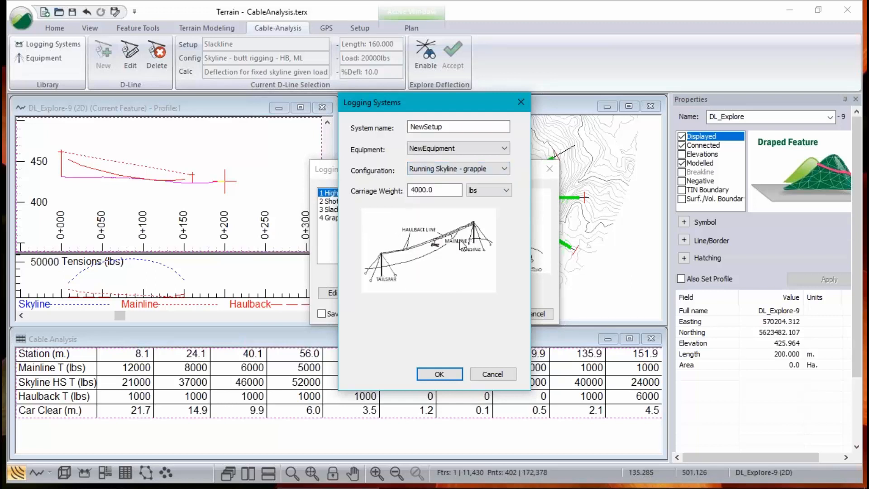
{"action": "left_click", "coordinate": [505, 170]}
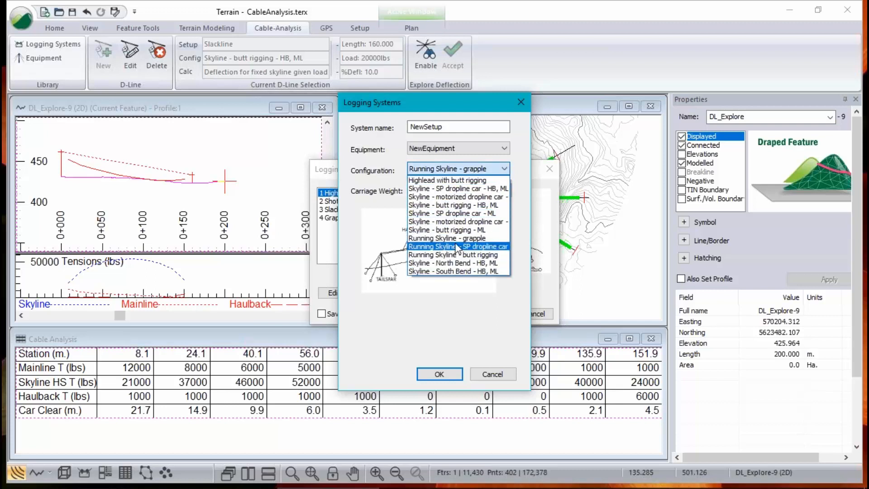
{"action": "left_click", "coordinate": [450, 207]}
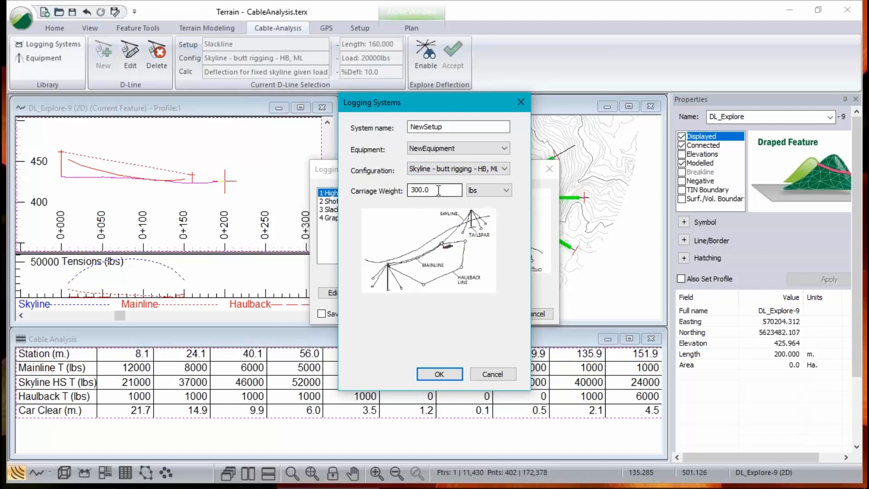
{"action": "left_click_drag", "start_coordinate": [438, 190], "coordinate": [355, 190]}
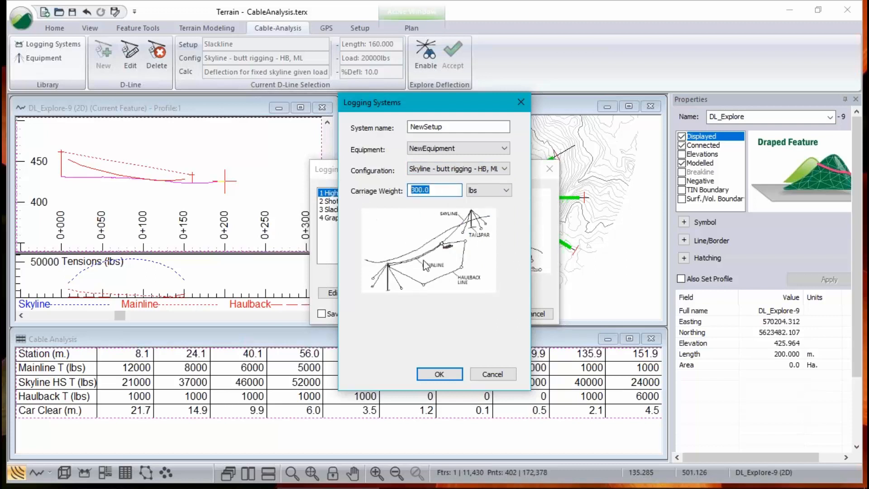
{"action": "left_click", "coordinate": [442, 380]}
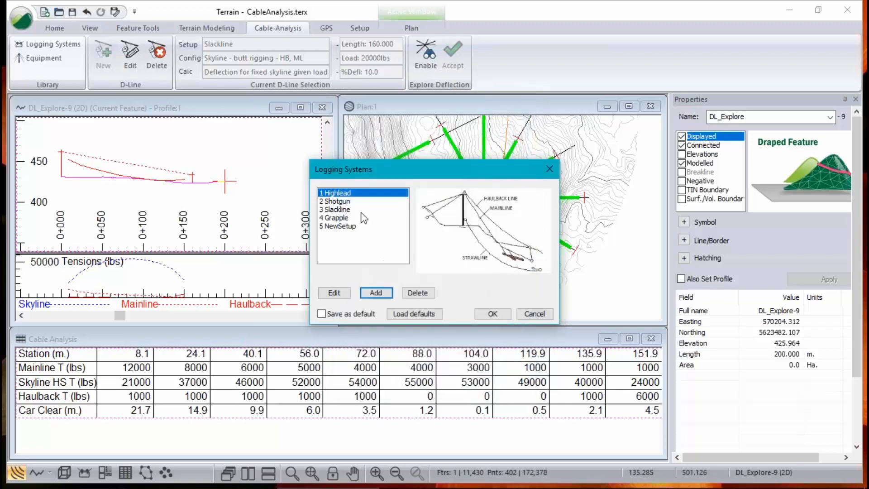
- Review the Highlead system's settings without changing them, leave Save as default off, and accept the logging systems library
{"action": "left_click", "coordinate": [321, 314]}
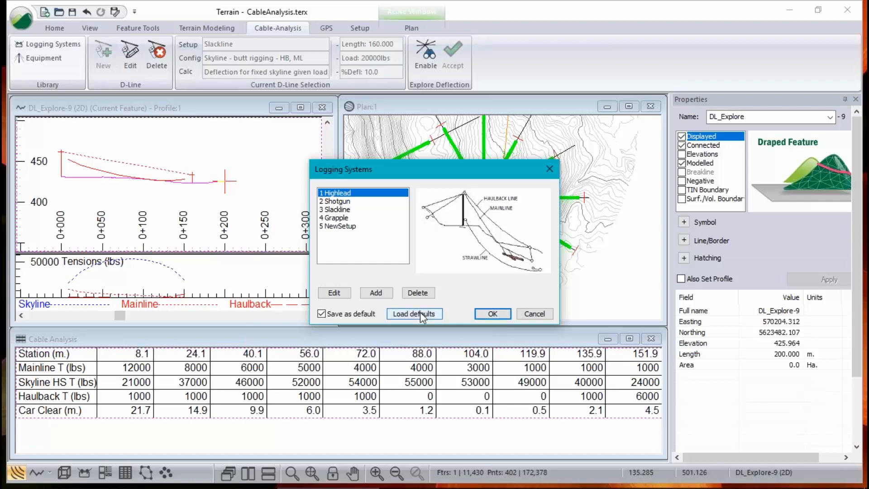
{"action": "left_click", "coordinate": [321, 313]}
{"action": "left_click", "coordinate": [335, 294]}
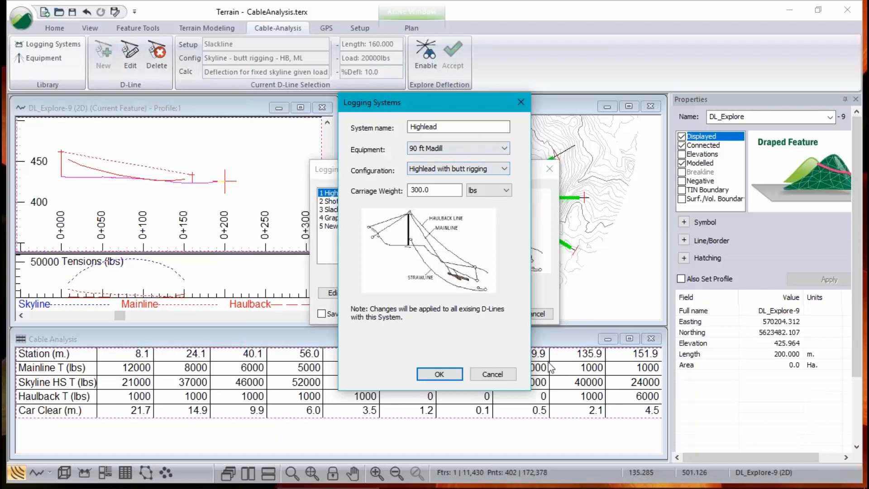
{"action": "left_click", "coordinate": [501, 372]}
{"action": "left_click", "coordinate": [492, 315]}
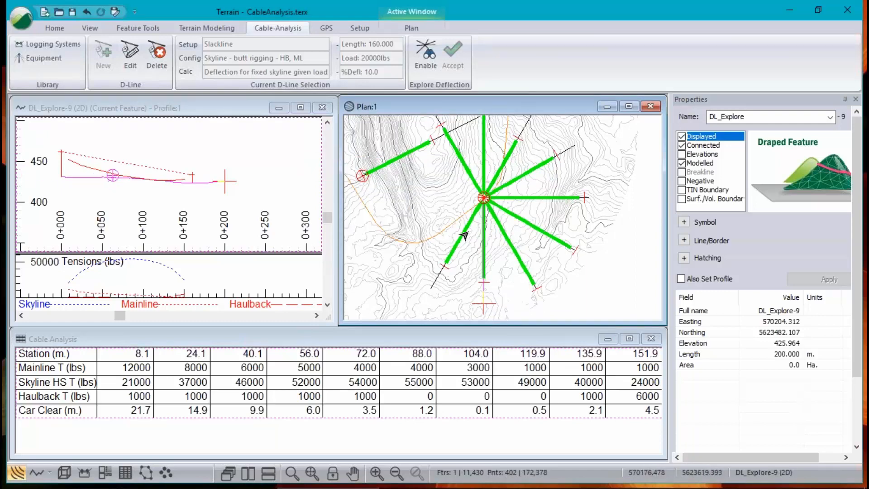
- Assign the NewSetup logging system to D-line DL_Explore-9 and auto-calculate its tail station
{"action": "left_click", "coordinate": [127, 57]}
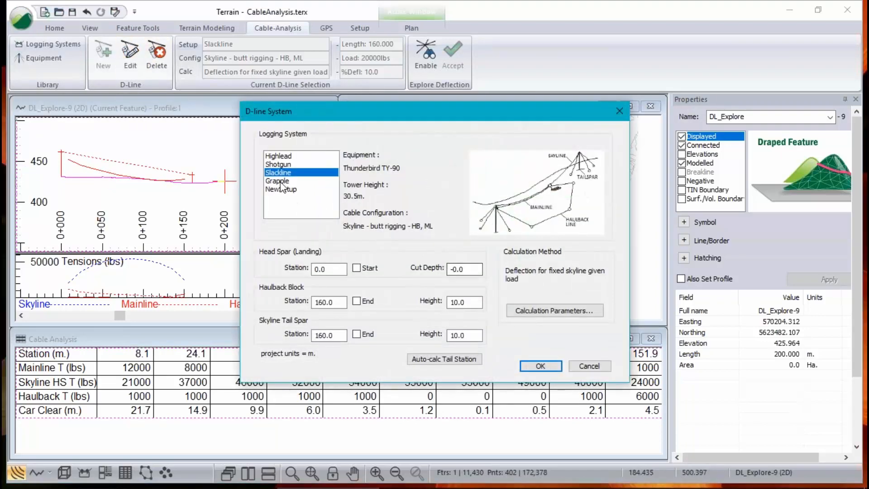
{"action": "left_click", "coordinate": [287, 181]}
{"action": "left_click", "coordinate": [281, 189]}
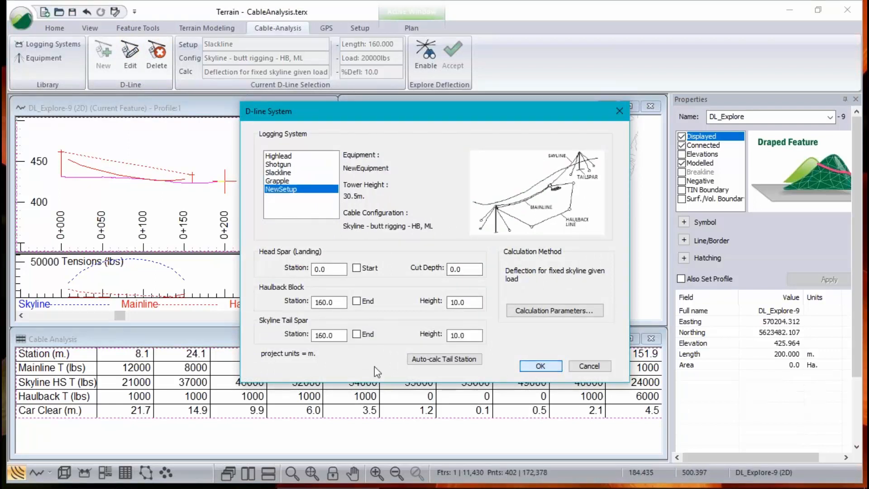
{"action": "left_click", "coordinate": [438, 360]}
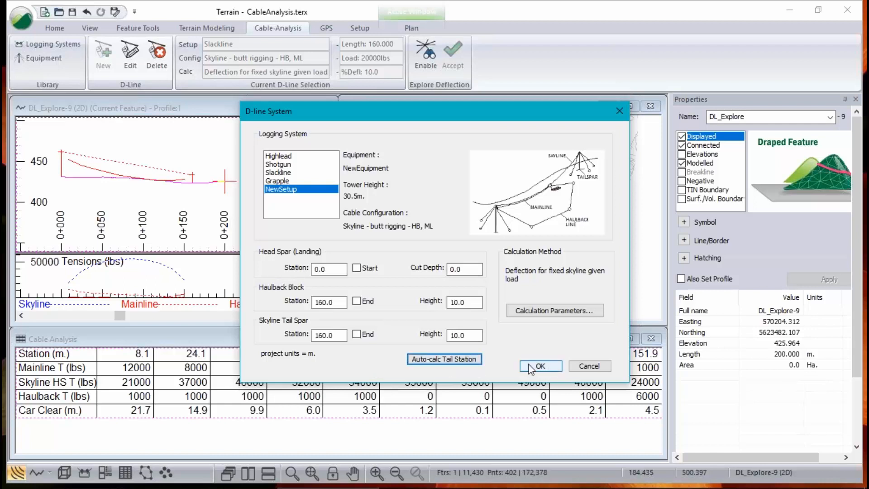
{"action": "left_click", "coordinate": [530, 367]}
{"action": "left_click", "coordinate": [433, 360]}
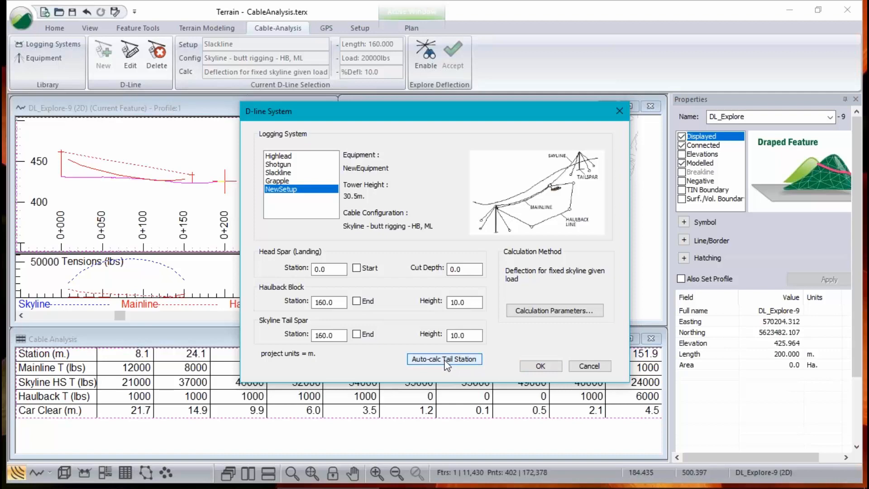
{"action": "left_click", "coordinate": [526, 367]}
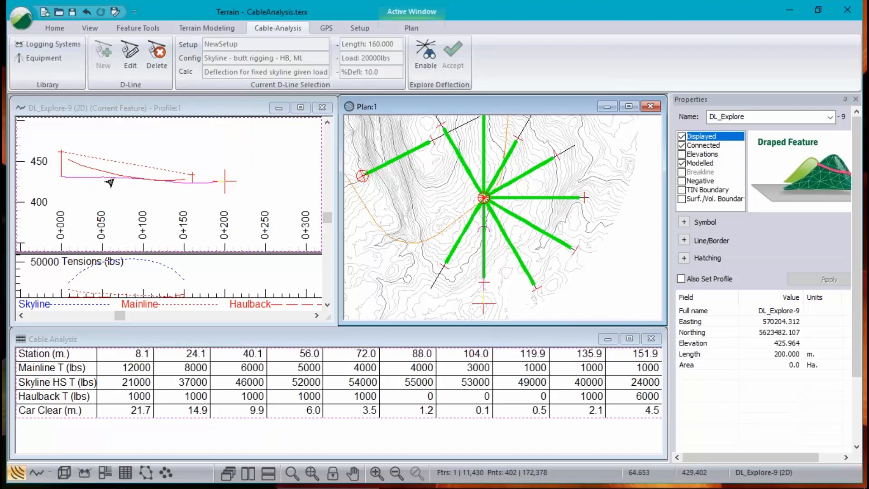
- Open a second profile window and fix its main fence feature to DL_Explore-3, with Auto (always use current feature) disabled
{"action": "left_click", "coordinate": [44, 475]}
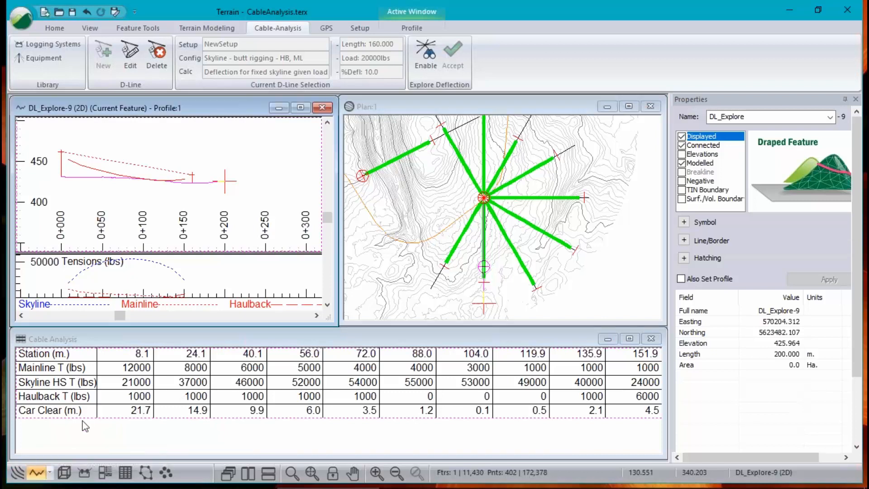
{"action": "left_click", "coordinate": [83, 466]}
{"action": "right_click", "coordinate": [327, 263]}
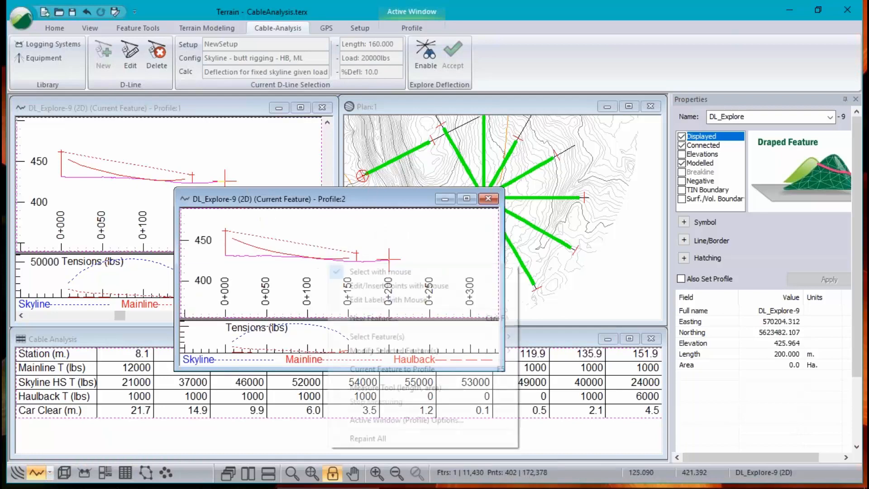
{"action": "left_click", "coordinate": [393, 420]}
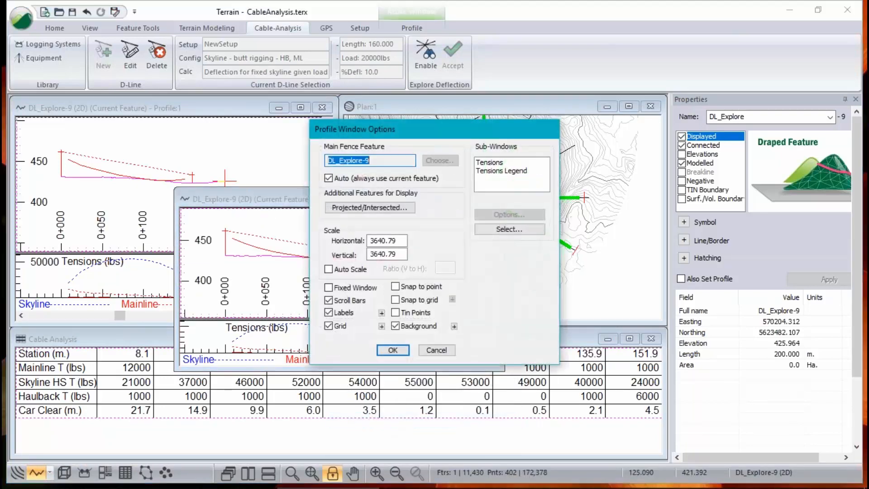
{"action": "left_click", "coordinate": [328, 178]}
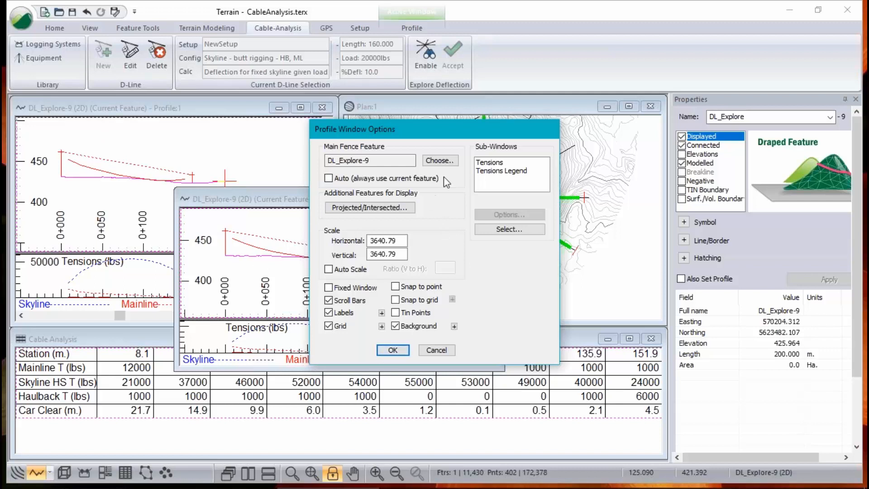
{"action": "left_click", "coordinate": [444, 162]}
{"action": "left_click_drag", "start_coordinate": [497, 155], "coordinate": [523, 341]}
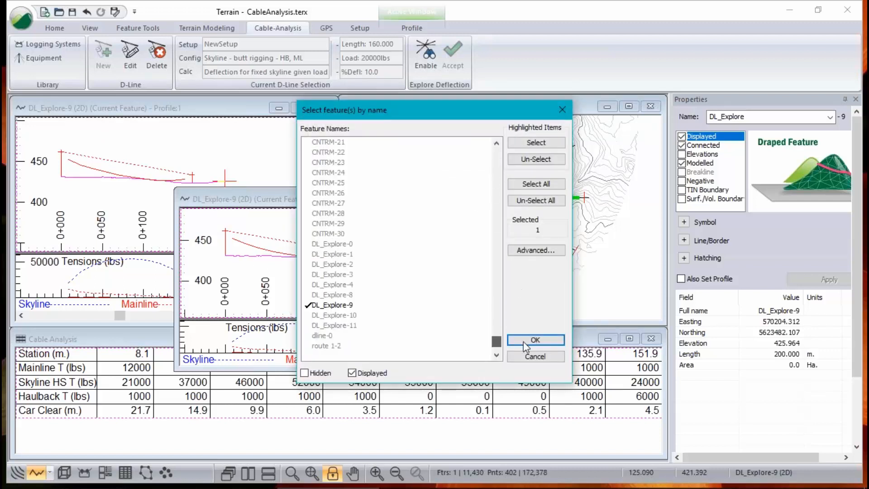
{"action": "double_click", "coordinate": [335, 275]}
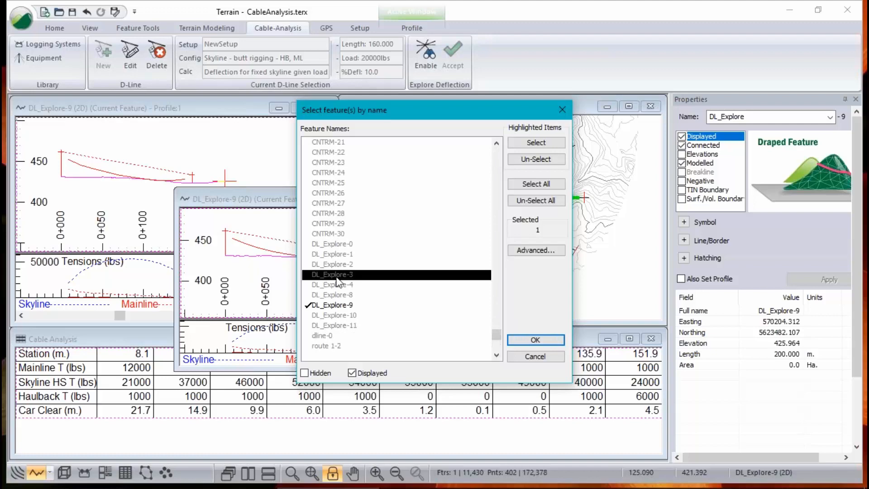
{"action": "left_click", "coordinate": [534, 340]}
{"action": "left_click", "coordinate": [393, 351]}
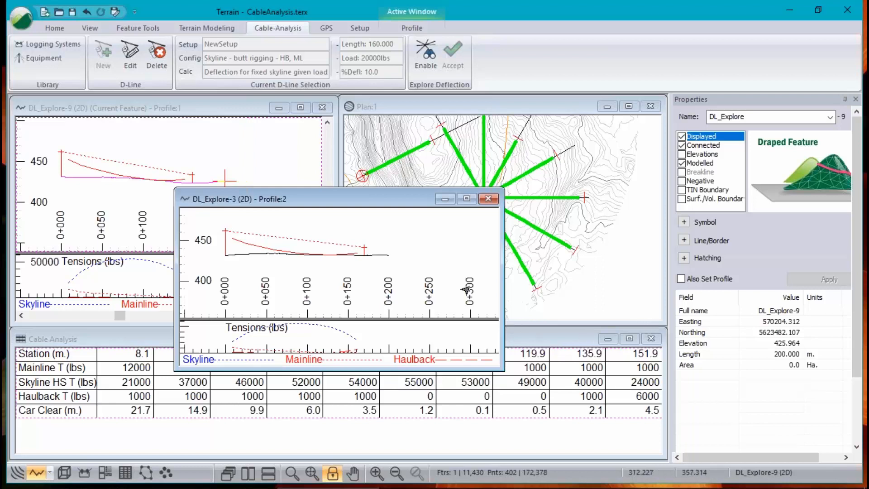
- Load the Softree screen layout CablesMP.ilt
{"action": "left_click", "coordinate": [88, 29]}
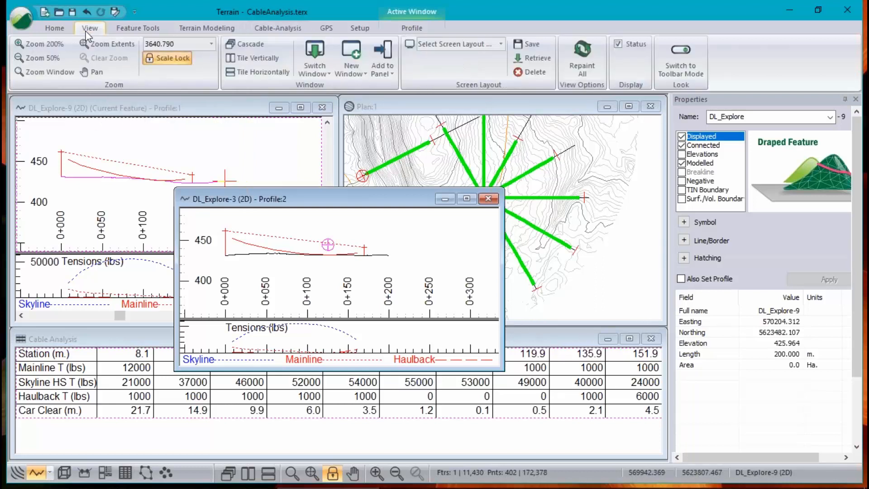
{"action": "left_click", "coordinate": [501, 44]}
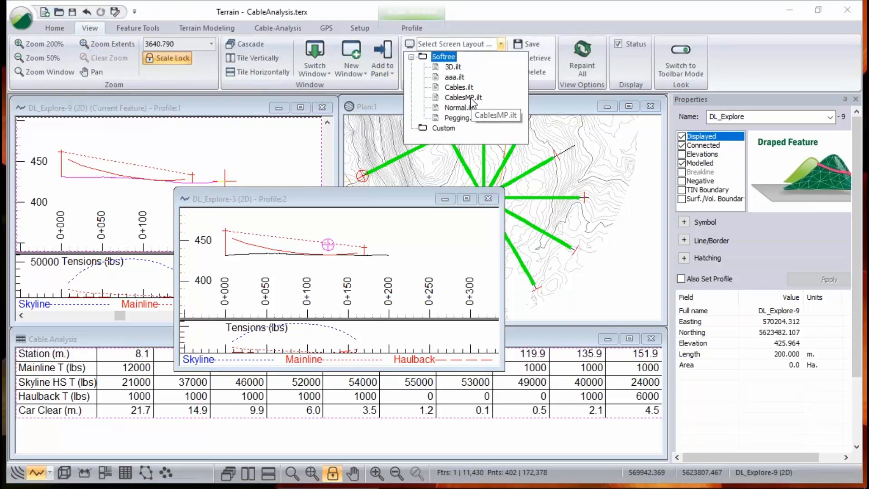
{"action": "left_click", "coordinate": [464, 98]}
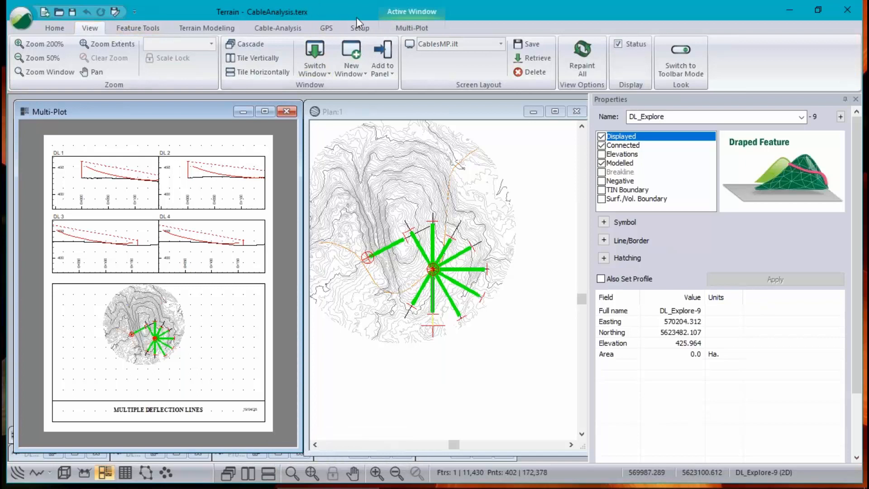
{"action": "left_click", "coordinate": [360, 28]}
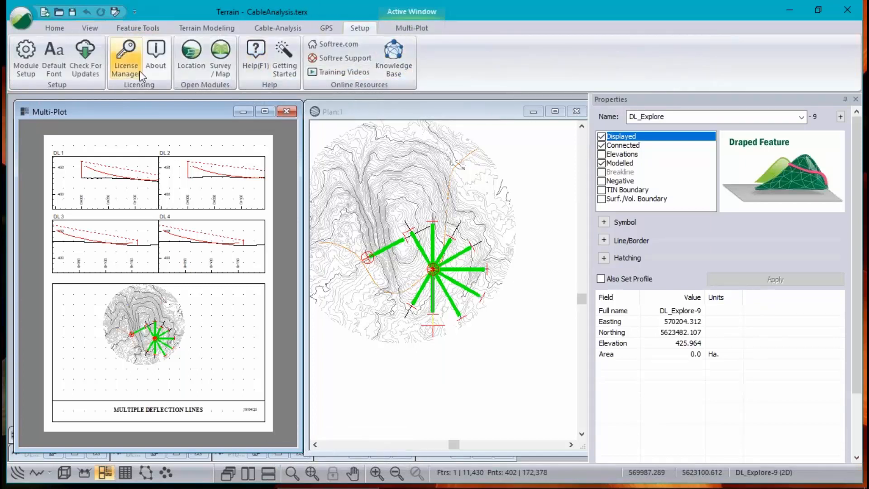
{"action": "left_click", "coordinate": [86, 28]}
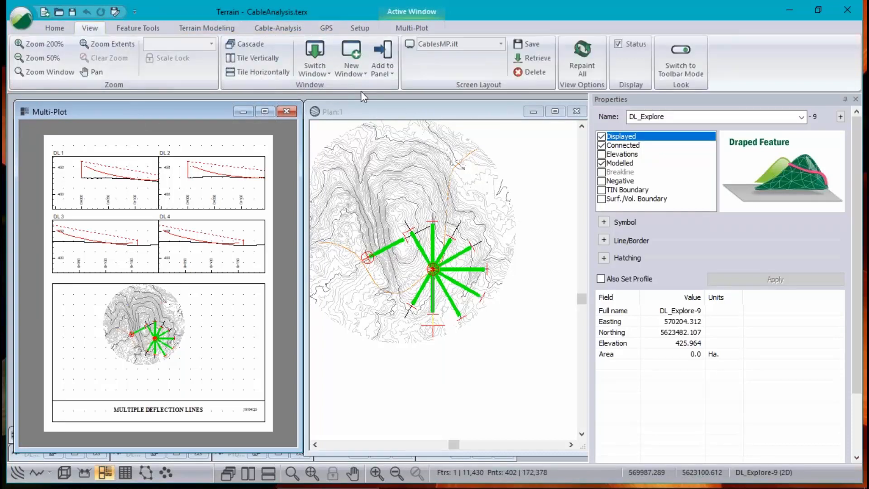
{"action": "left_click", "coordinate": [328, 75]}
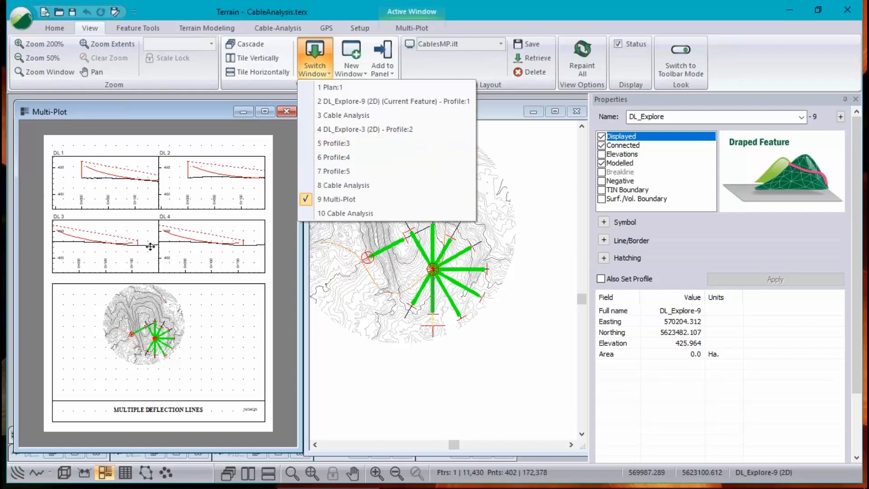
{"action": "left_click", "coordinate": [317, 8]}
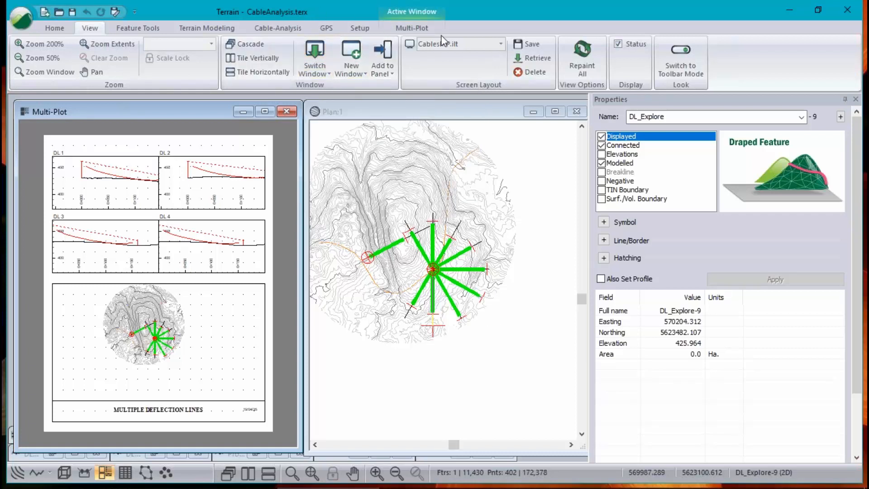
- Switch the DL 1 profile sub-view to manual scrolling, shift it to station -25.493 and elevation 432.180, and check its scroll position
{"action": "left_click", "coordinate": [113, 195]}
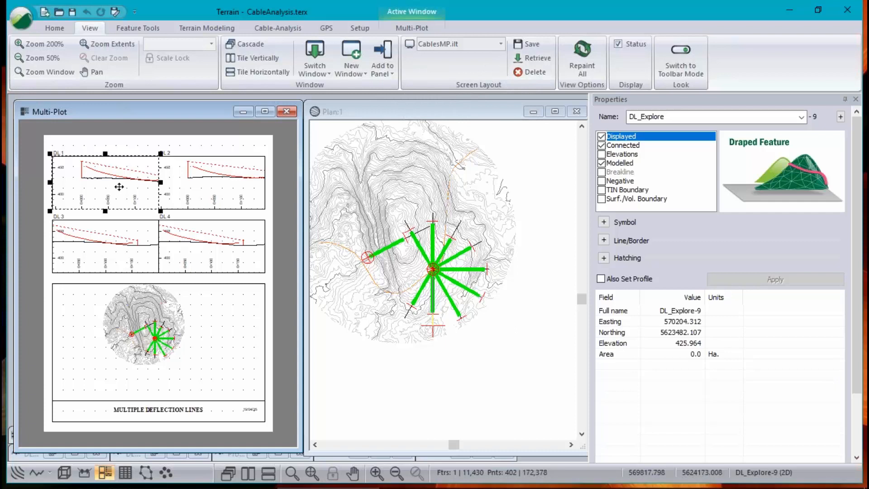
{"action": "left_click", "coordinate": [223, 196]}
{"action": "left_click_drag", "start_coordinate": [118, 176], "coordinate": [117, 196]}
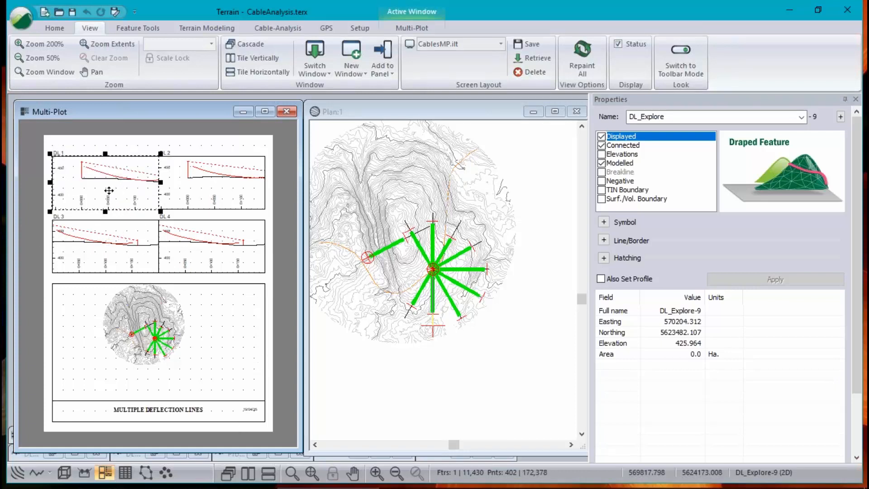
{"action": "double_click", "coordinate": [108, 190]}
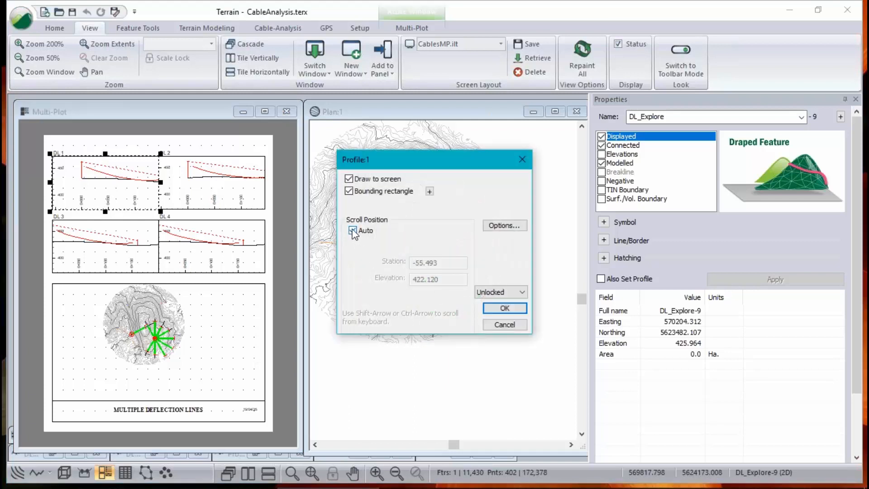
{"action": "left_click", "coordinate": [504, 325]}
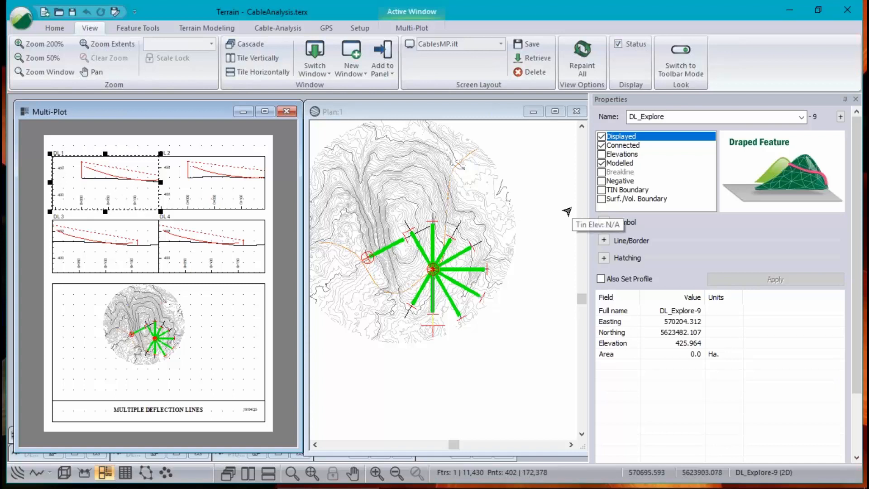
{"action": "key", "text": "Right"}
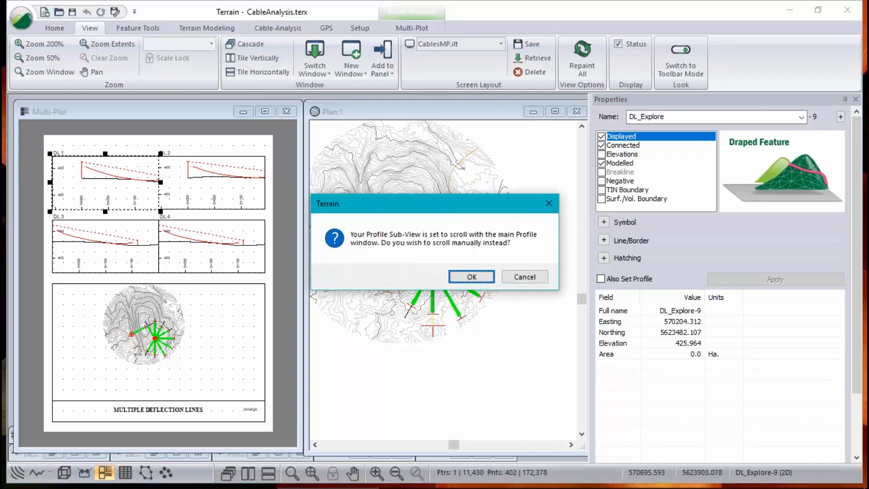
{"action": "left_click", "coordinate": [471, 277]}
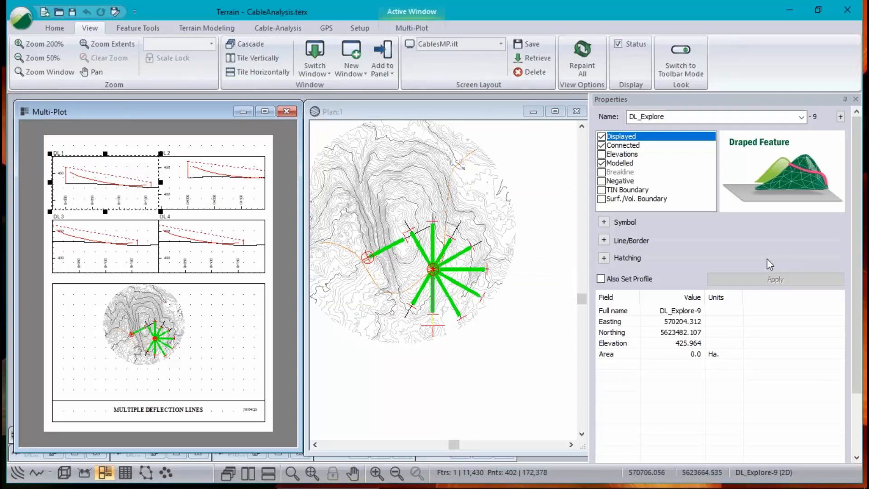
{"action": "double_click", "coordinate": [125, 182]}
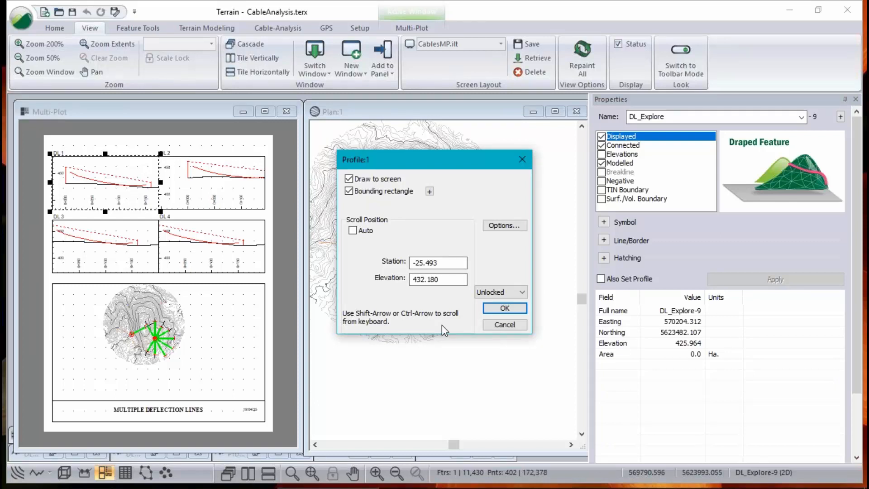
{"action": "left_click", "coordinate": [506, 325]}
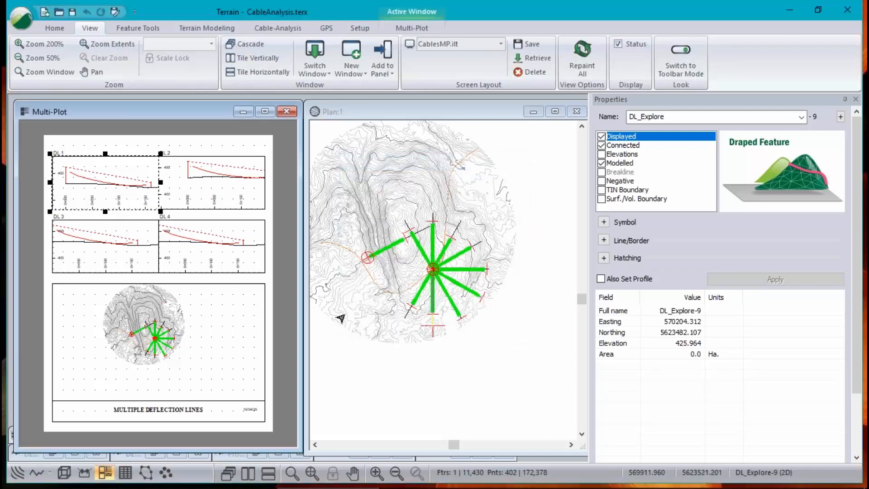
- Set the main fence feature of the DL 1 profile in the Multi-Plot to DL_Explore-0
{"action": "double_click", "coordinate": [104, 186]}
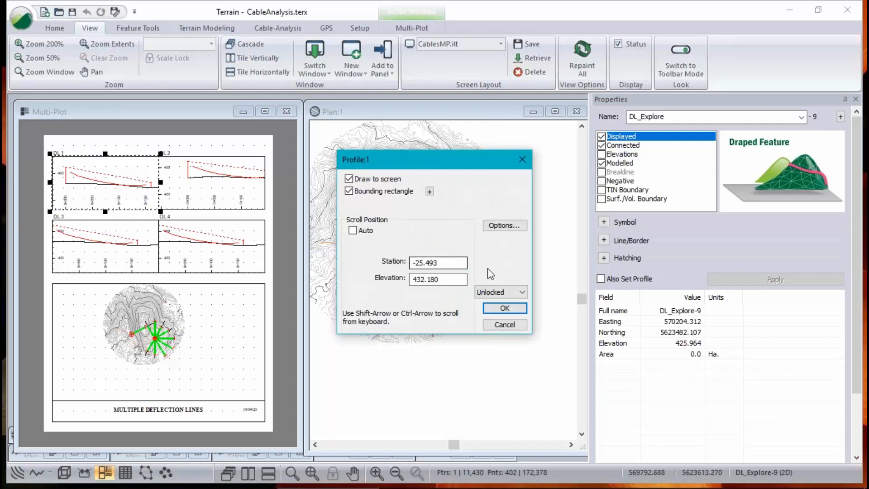
{"action": "left_click", "coordinate": [504, 226]}
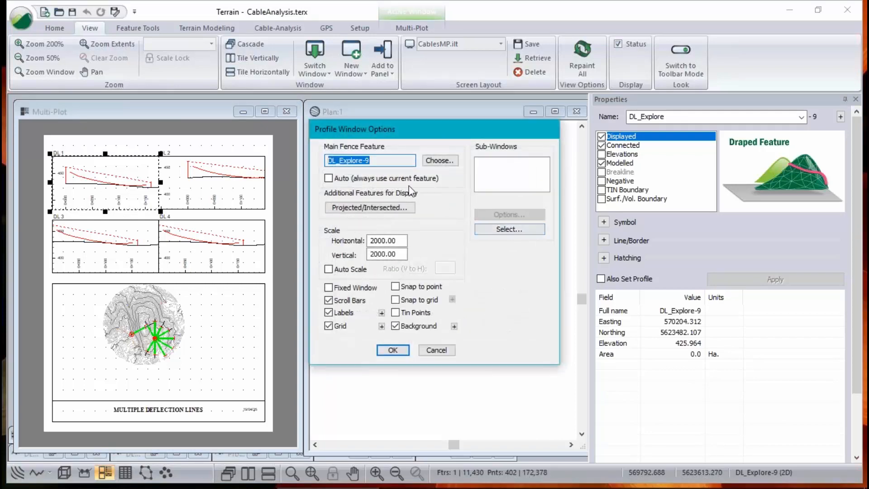
{"action": "left_click", "coordinate": [438, 160]}
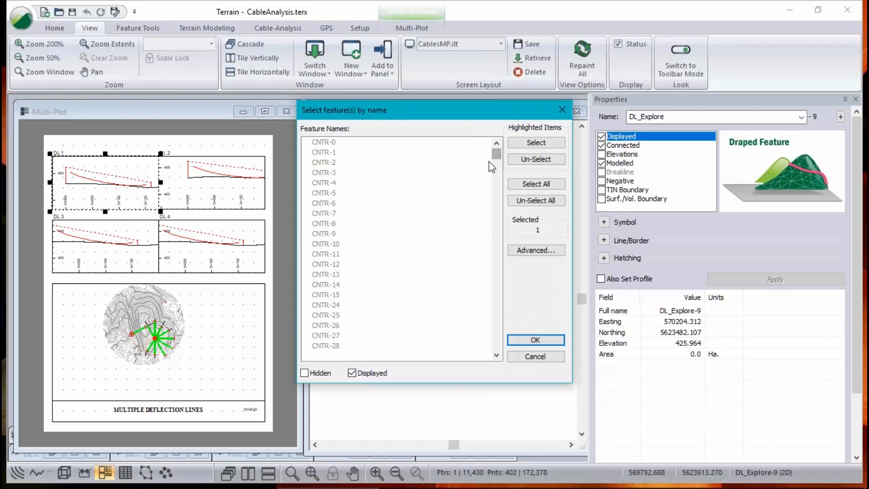
{"action": "key", "text": "d"}
{"action": "left_click", "coordinate": [335, 246]}
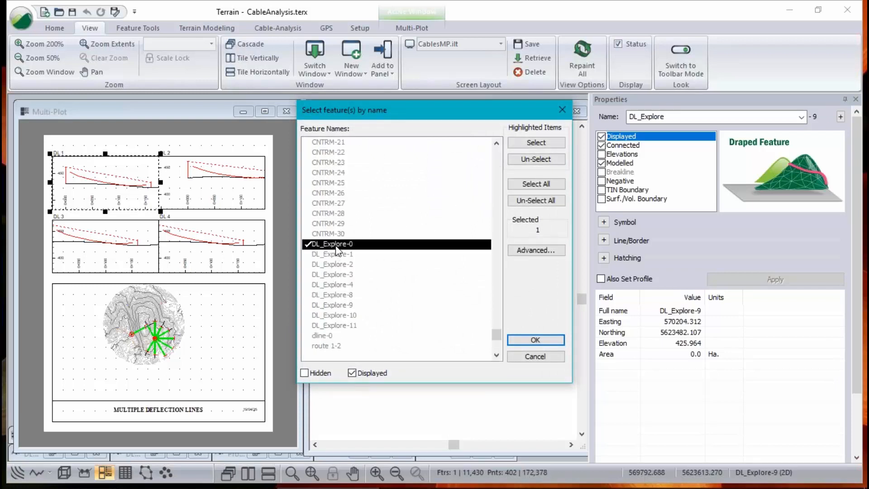
{"action": "left_click", "coordinate": [536, 341]}
{"action": "left_click", "coordinate": [392, 350]}
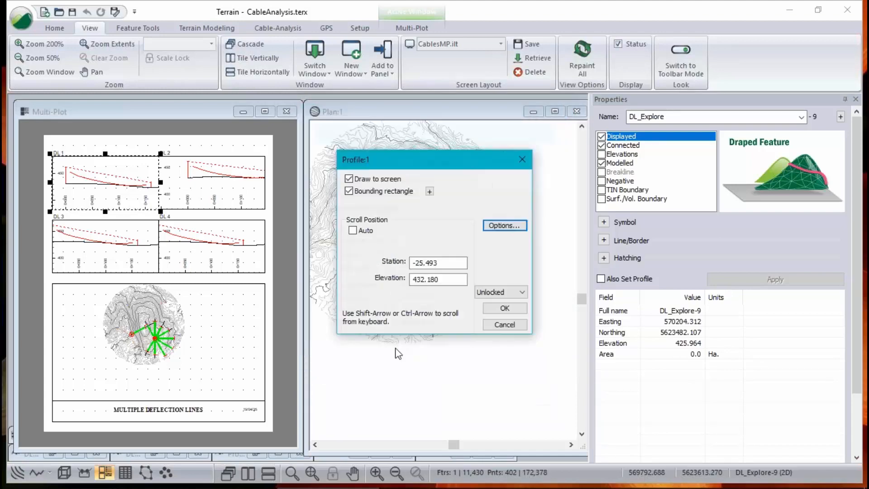
{"action": "left_click", "coordinate": [505, 309]}
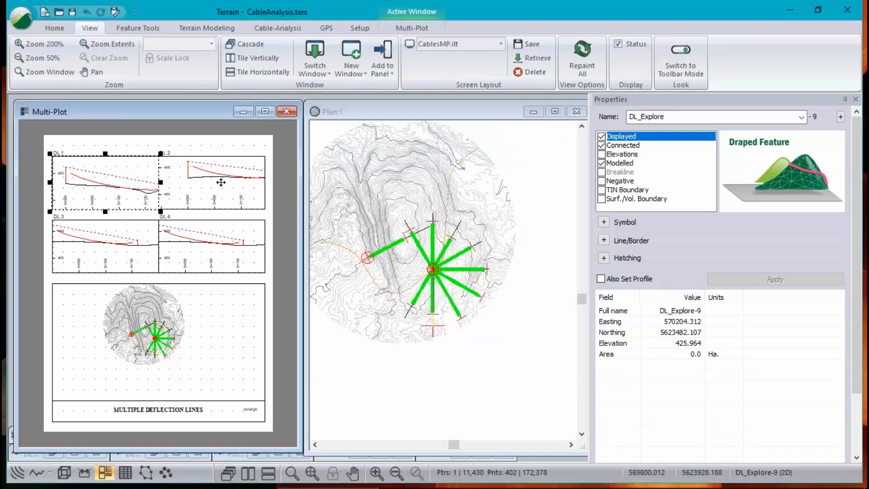
- Set the main fence feature of the DL 2 profile in the Multi-Plot to DL_Explore-1
{"action": "left_click", "coordinate": [221, 182]}
{"action": "double_click", "coordinate": [221, 182]}
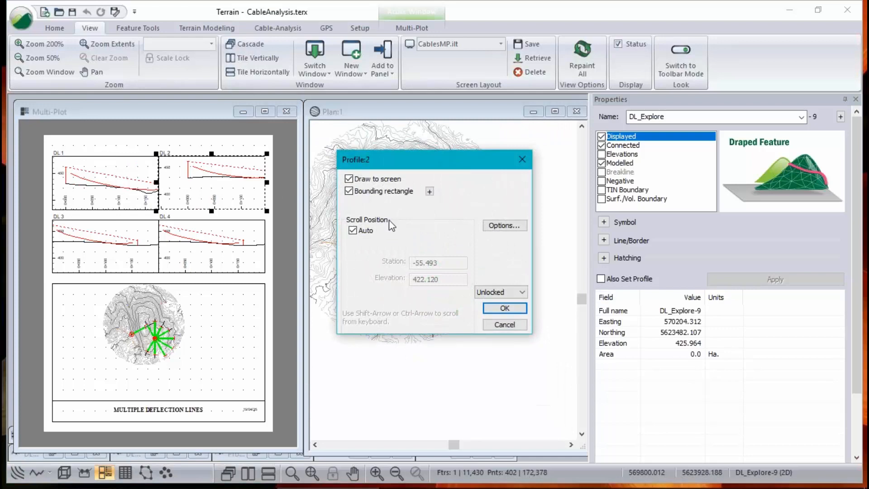
{"action": "left_click", "coordinate": [503, 226]}
{"action": "left_click", "coordinate": [440, 160]}
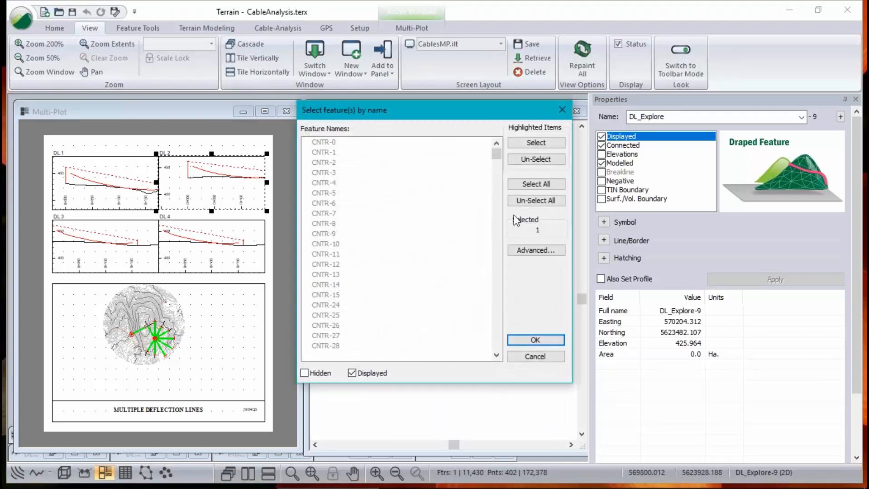
{"action": "scroll", "coordinate": [420, 224], "scroll_direction": "down", "scroll_amount": 15}
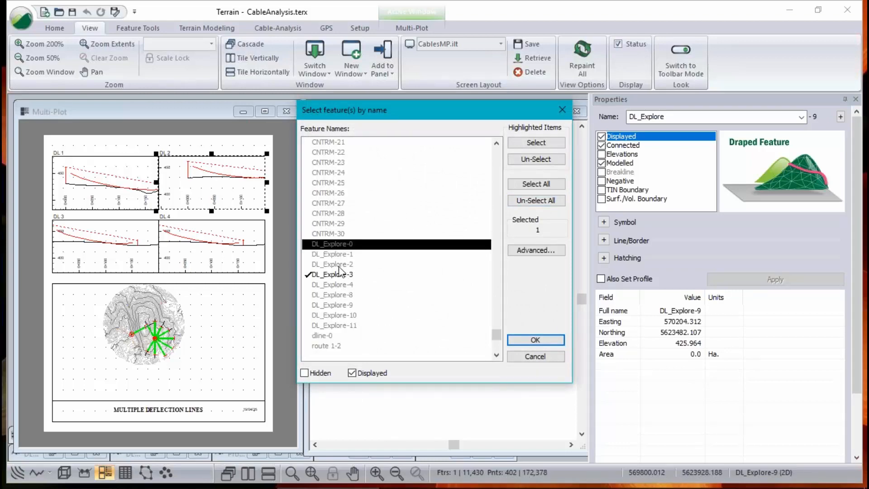
{"action": "left_click", "coordinate": [340, 255]}
{"action": "left_click", "coordinate": [536, 340]}
{"action": "left_click", "coordinate": [393, 351]}
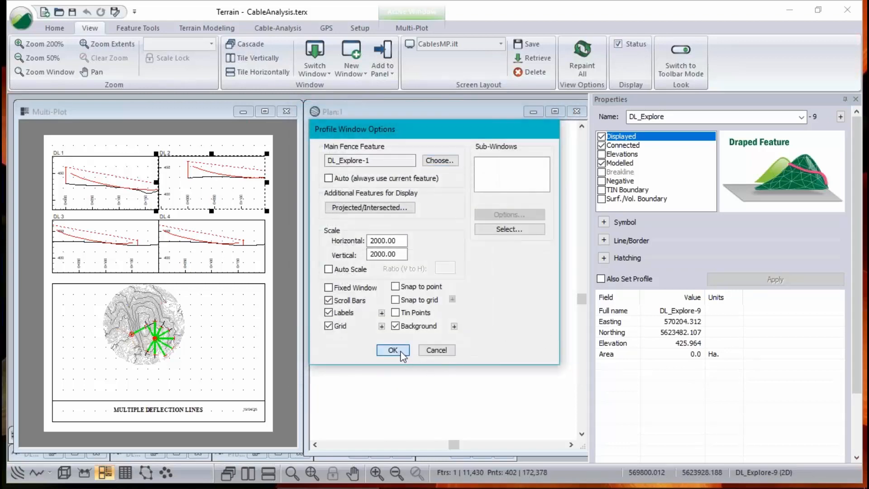
{"action": "left_click", "coordinate": [498, 324]}
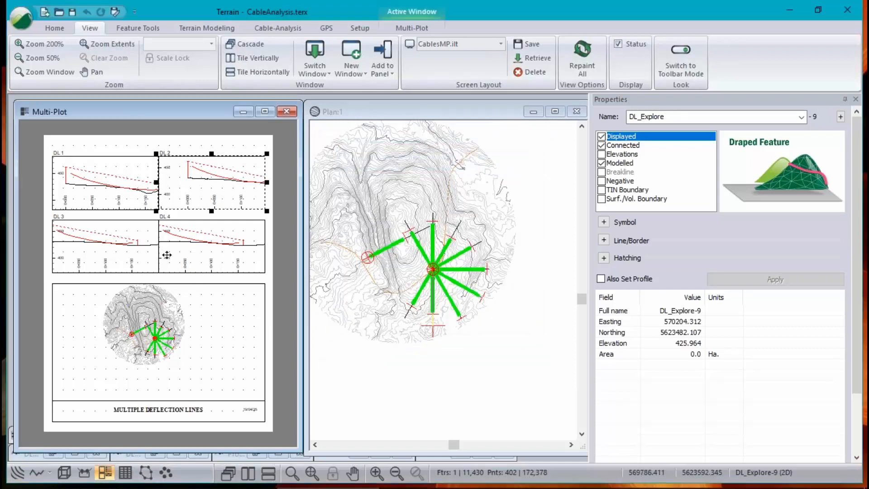
- Set the main fence feature of the DL 3 profile in the Multi-Plot to DL_Explore-2
{"action": "left_click", "coordinate": [118, 250]}
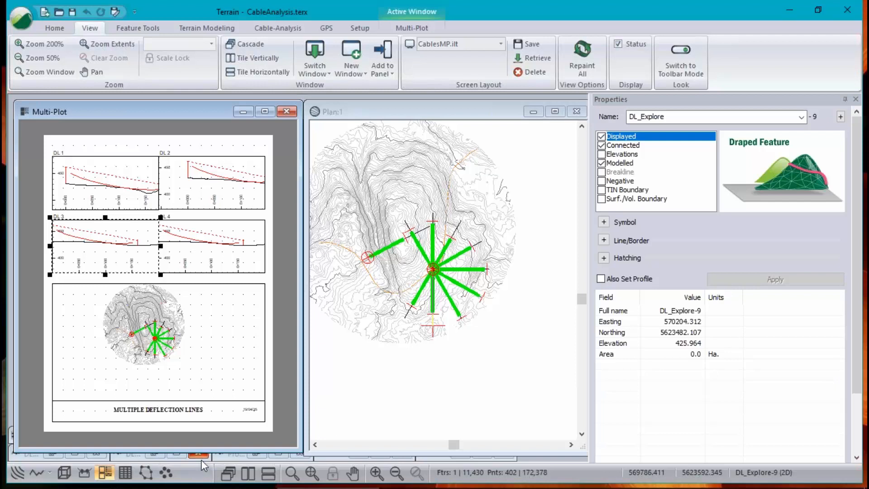
{"action": "double_click", "coordinate": [129, 258]}
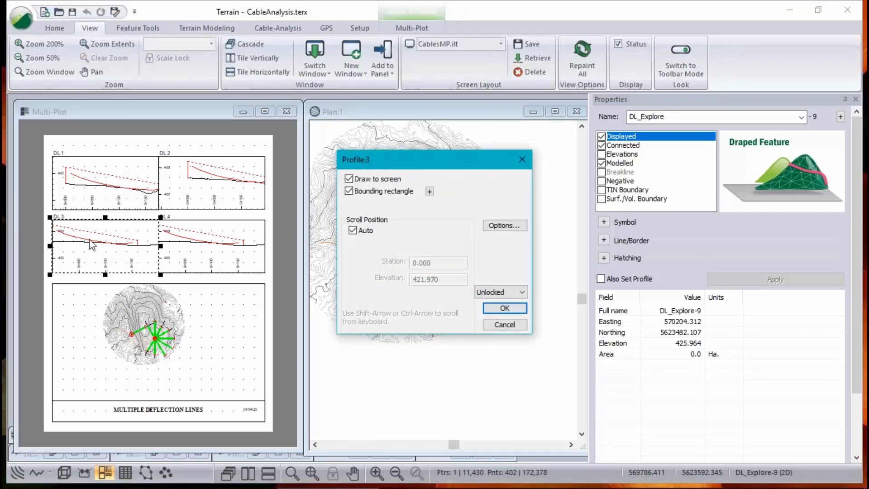
{"action": "left_click", "coordinate": [504, 226]}
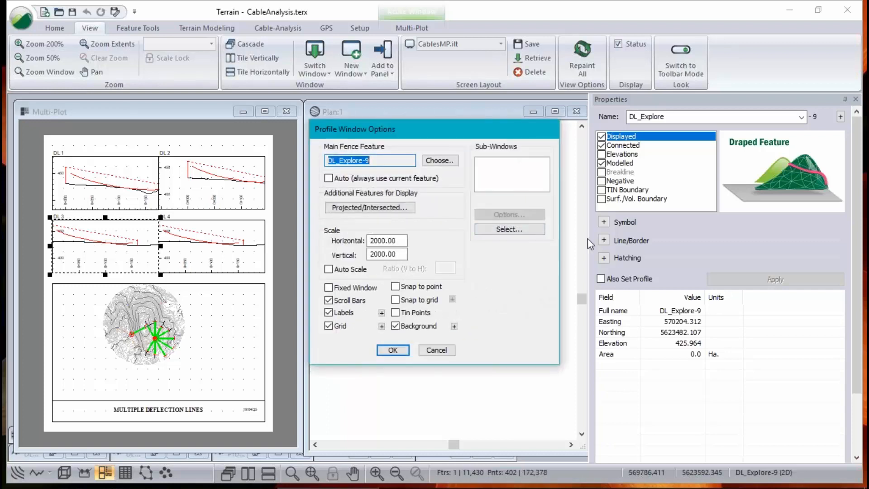
{"action": "left_click", "coordinate": [437, 162]}
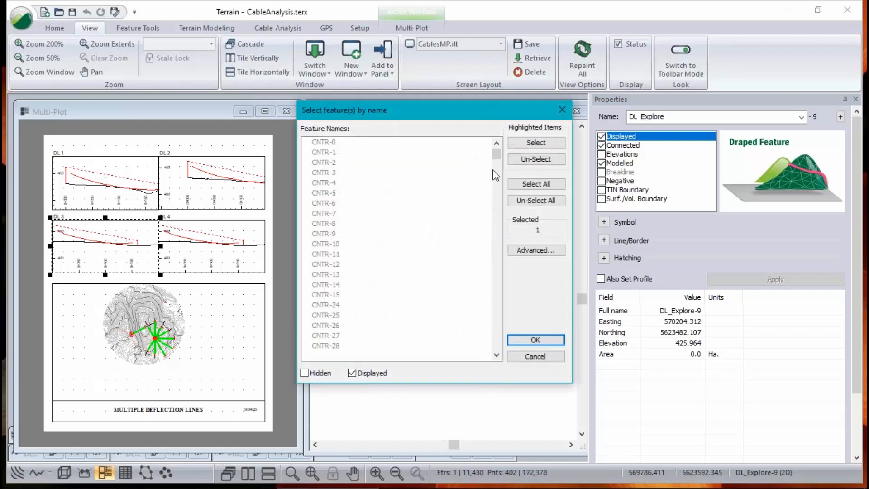
{"action": "left_click", "coordinate": [346, 246]}
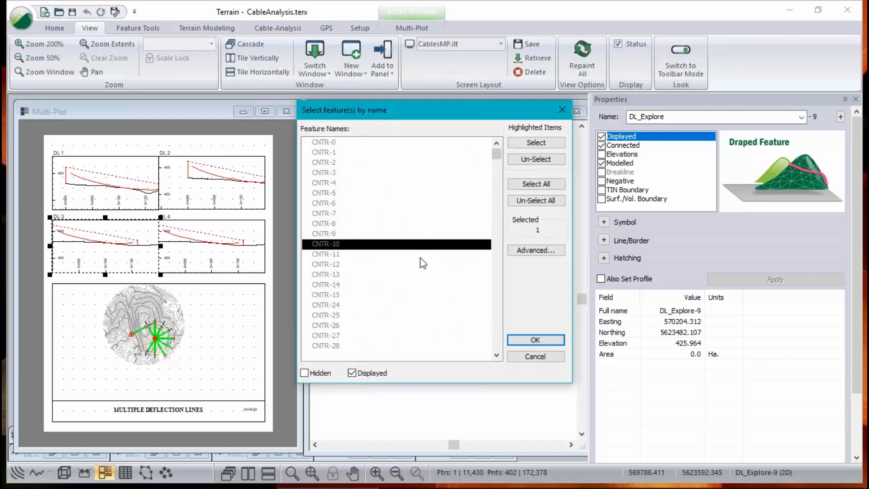
{"action": "scroll", "coordinate": [348, 255], "scroll_direction": "down", "scroll_amount": 10}
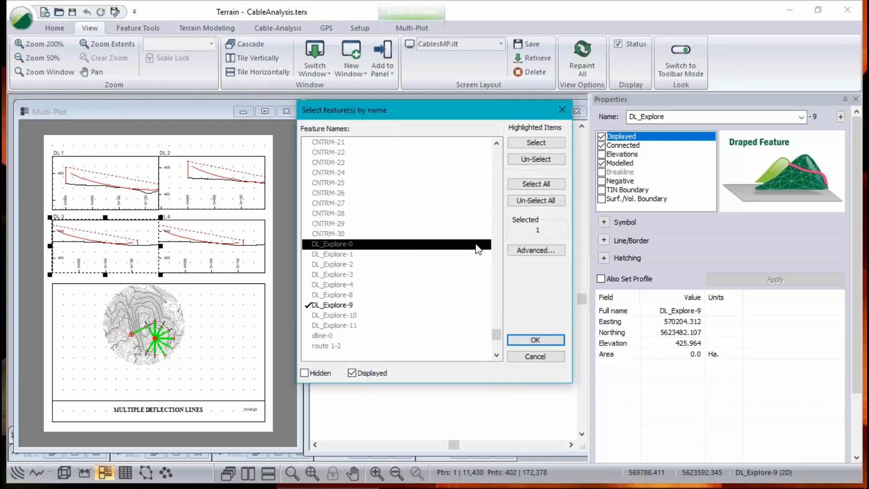
{"action": "left_click", "coordinate": [341, 265]}
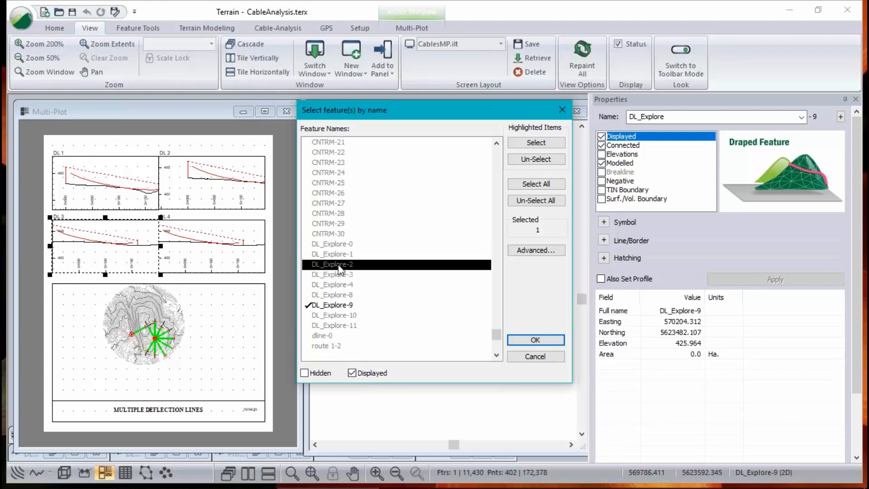
{"action": "left_click", "coordinate": [552, 339]}
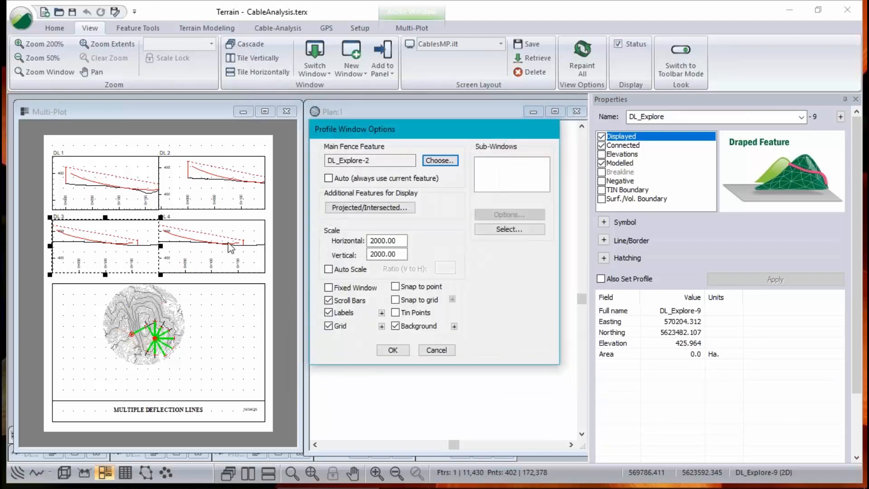
{"action": "left_click", "coordinate": [393, 350]}
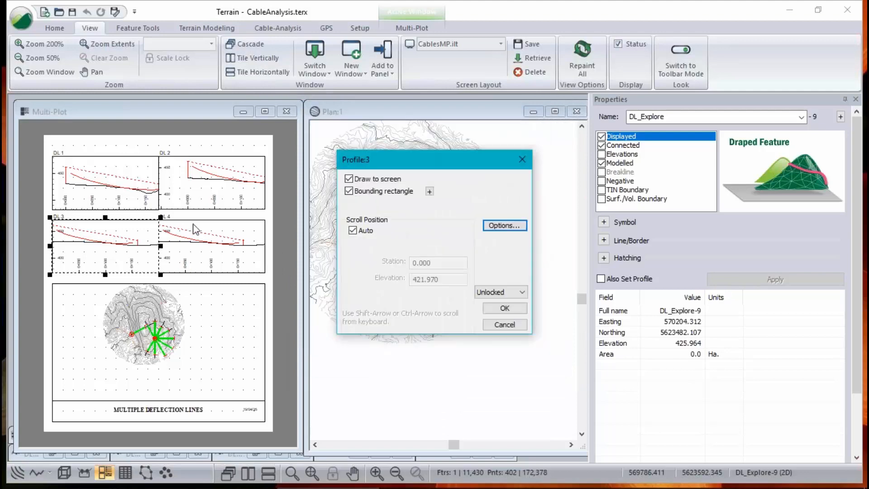
{"action": "left_click", "coordinate": [494, 312]}
- Set the main fence feature of the DL 4 profile in the Multi-Plot to DL_Explore-3, and reselect the DL 3 profile
{"action": "double_click", "coordinate": [238, 249]}
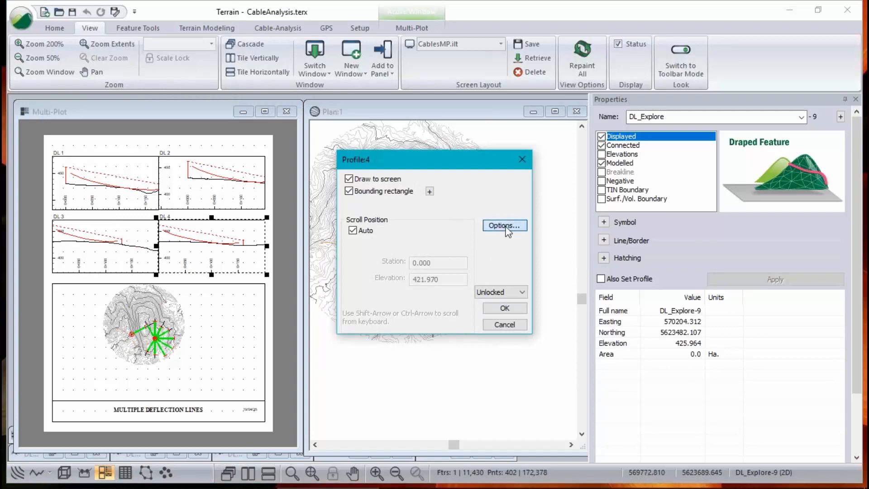
{"action": "left_click", "coordinate": [499, 231]}
{"action": "left_click", "coordinate": [446, 162]}
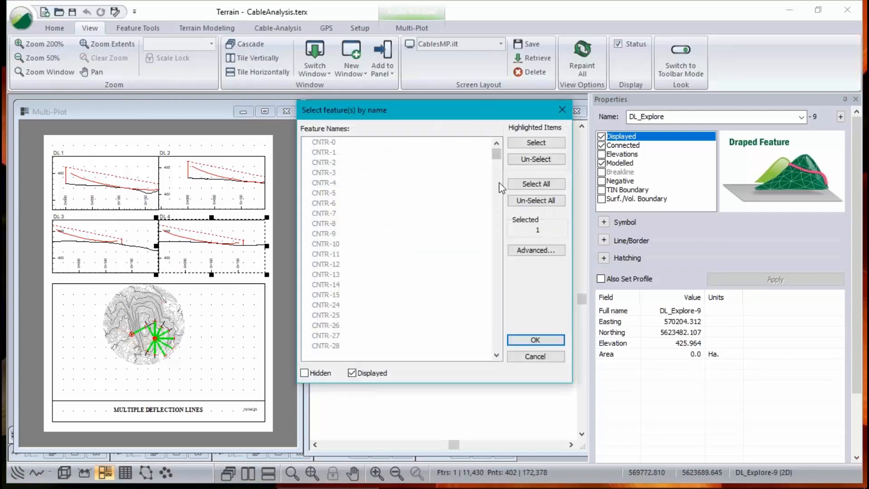
{"action": "left_click", "coordinate": [358, 278]}
{"action": "key", "text": "d"}
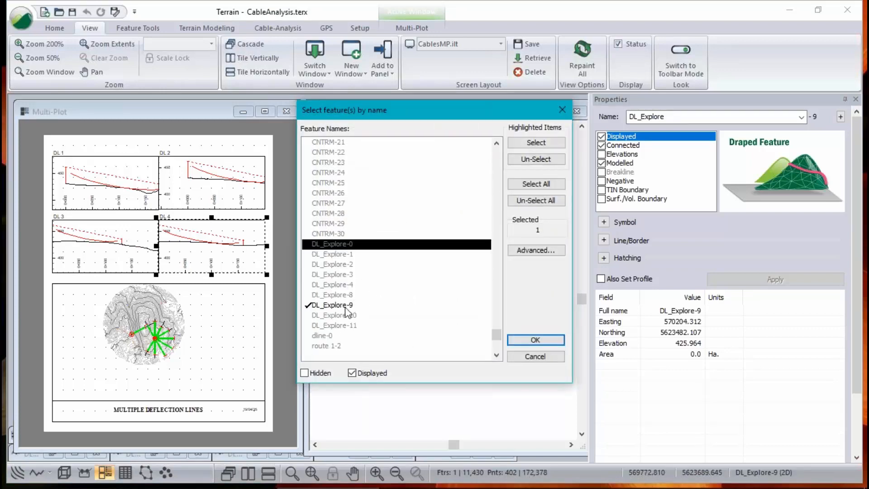
{"action": "left_click", "coordinate": [339, 276]}
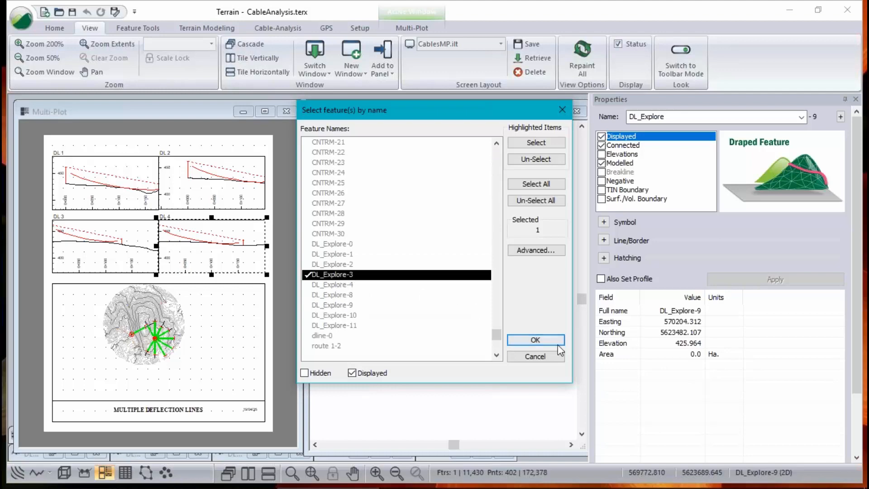
{"action": "left_click", "coordinate": [537, 339]}
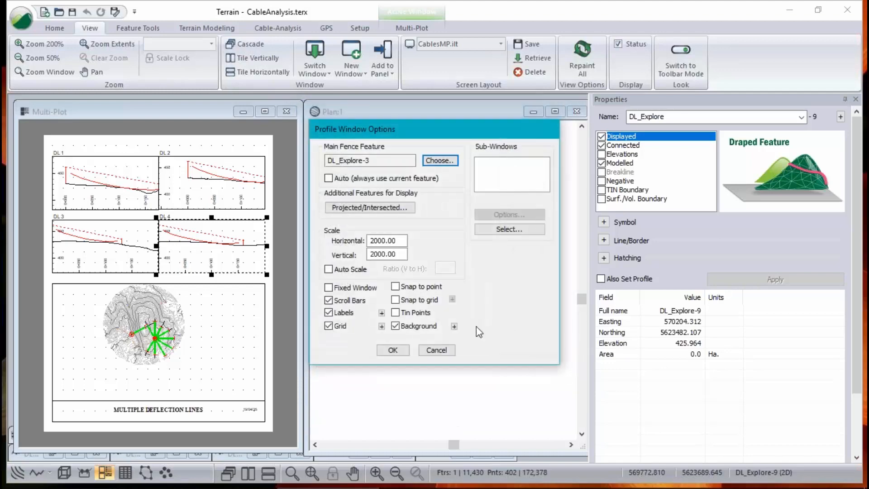
{"action": "left_click", "coordinate": [398, 349]}
{"action": "left_click", "coordinate": [503, 309]}
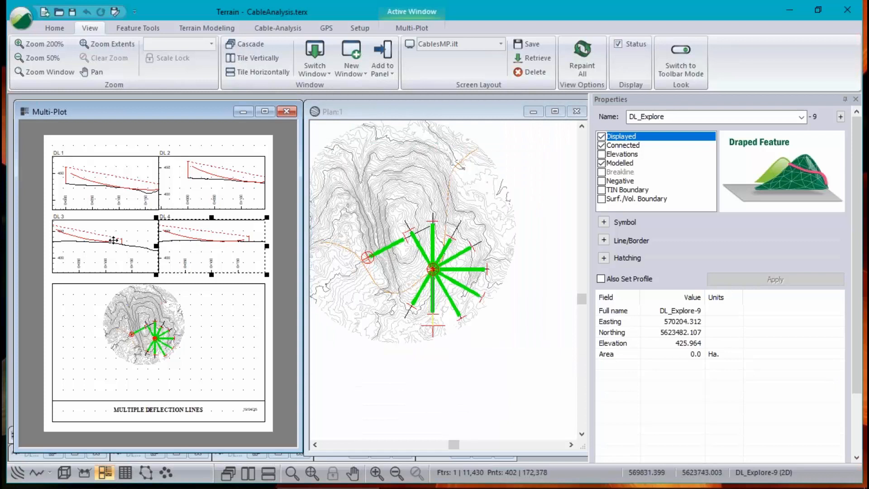
{"action": "left_click", "coordinate": [149, 242]}
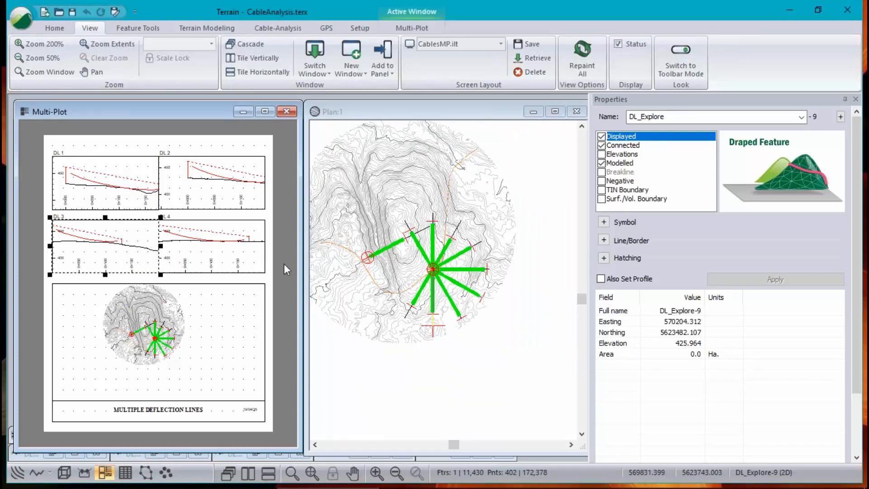
- Switch the DL 3 profile in the Multi-Plot to manual scrolling and shift it right and down within its frame
{"action": "key", "text": "Right"}
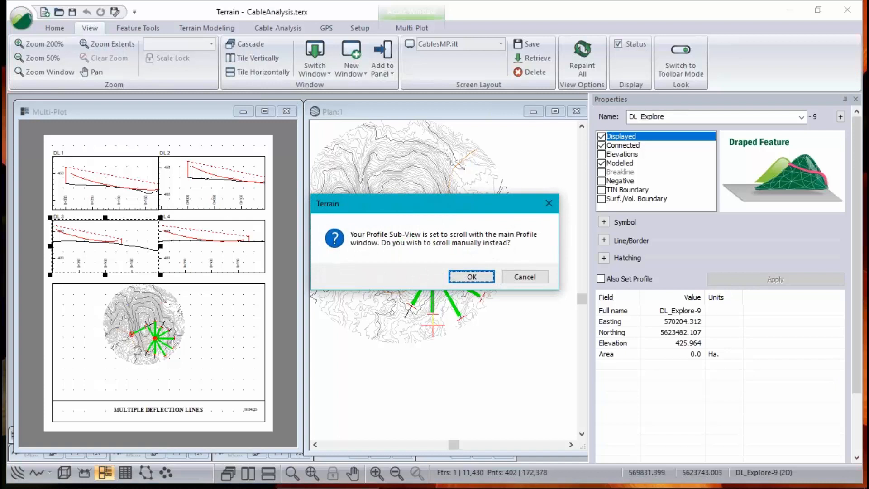
{"action": "key", "text": "Return"}
{"action": "key", "text": "Right"}
{"action": "key", "text": "Right"}
{"action": "key", "text": "Right"}
{"action": "key", "text": "Up"}
{"action": "key", "text": "Down"}
{"action": "key", "text": "Down"}
{"action": "key", "text": "Down"}
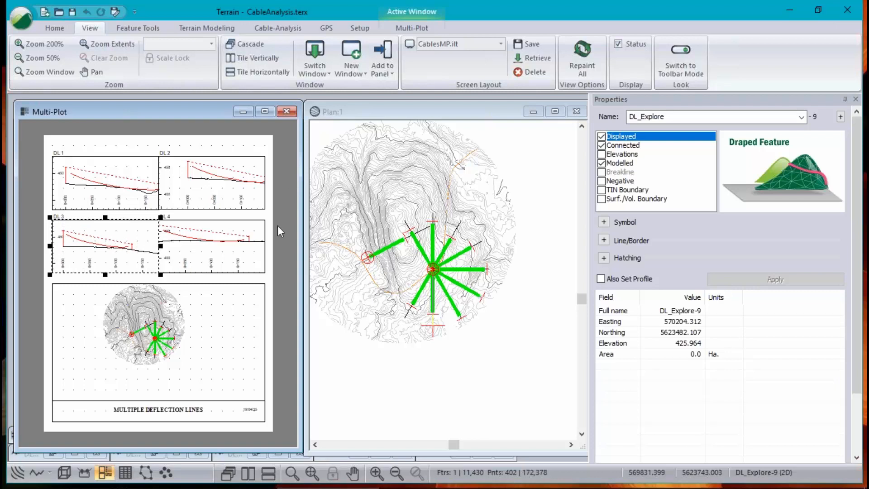
- Switch the DL 4 profile in the Multi-Plot to manual scrolling and shift it so the whole deflection line fits its frame
{"action": "left_click", "coordinate": [266, 247]}
{"action": "key", "text": "Up"}
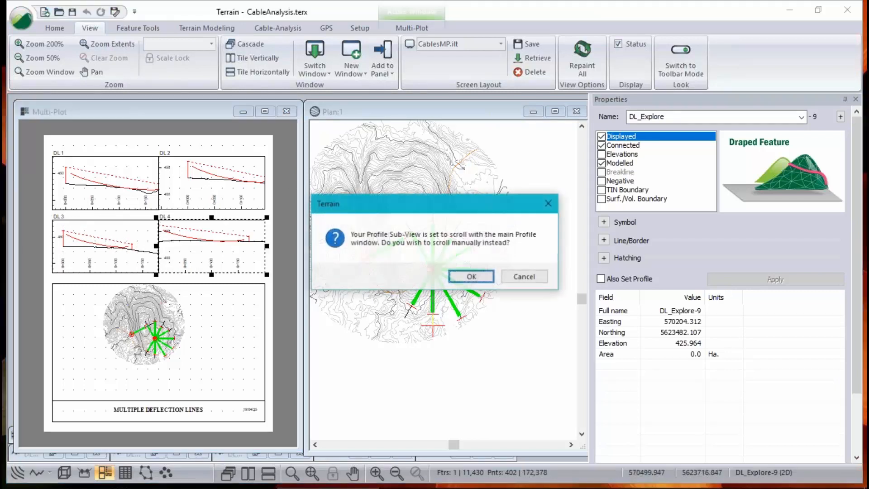
{"action": "key", "text": "Return"}
{"action": "key", "text": "Right"}
{"action": "key", "text": "Right"}
{"action": "key", "text": "Right"}
{"action": "key", "text": "Right"}
{"action": "key", "text": "Right"}
{"action": "key", "text": "Down"}
{"action": "key", "text": "Down"}
{"action": "key", "text": "Down"}
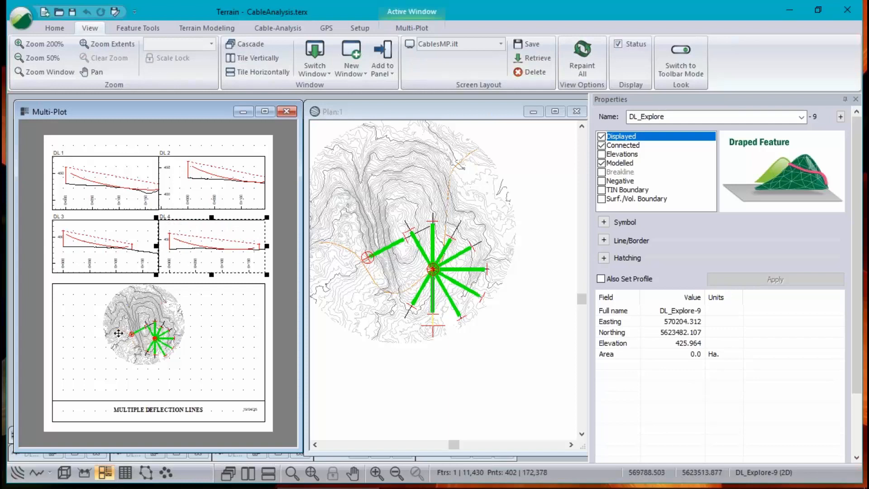
- Enlarge and recentre the map in the plan window so the plan in the Multi-Plot fills more of its frame
{"action": "left_click", "coordinate": [419, 268]}
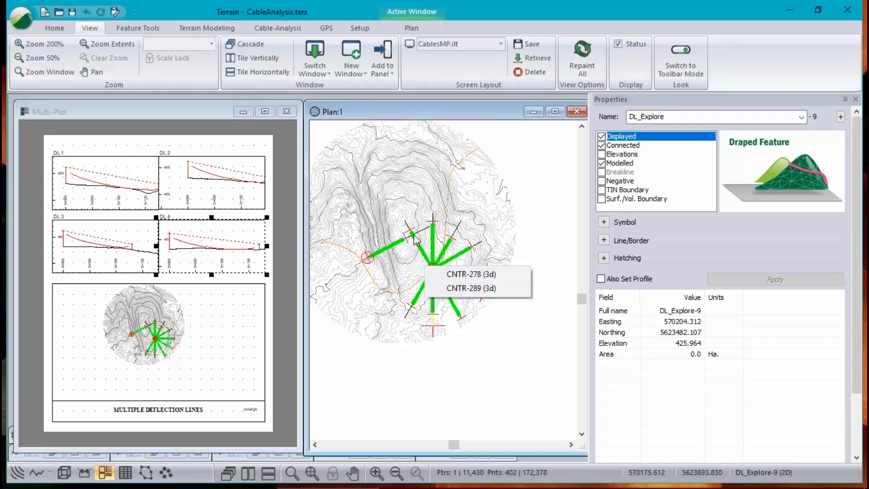
{"action": "left_click", "coordinate": [417, 111]}
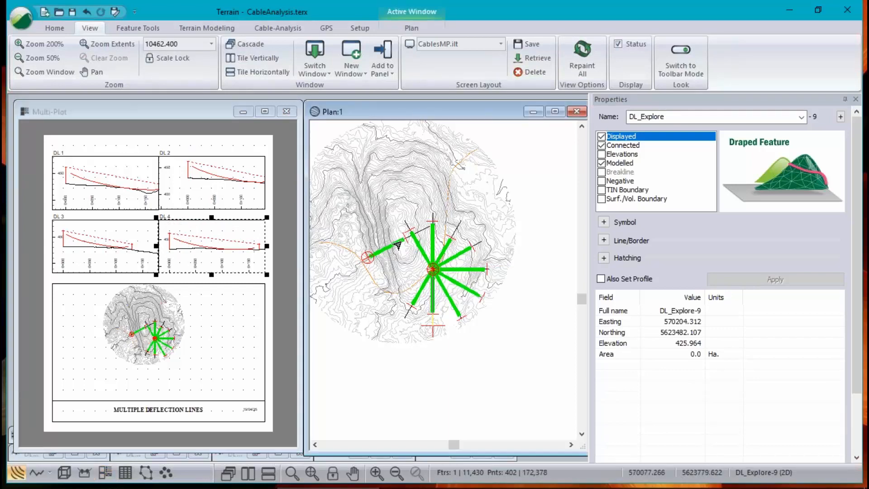
{"action": "scroll", "coordinate": [398, 245], "scroll_direction": "up", "scroll_amount": 2}
{"action": "middle_click_drag", "start_coordinate": [401, 245], "coordinate": [416, 270]}
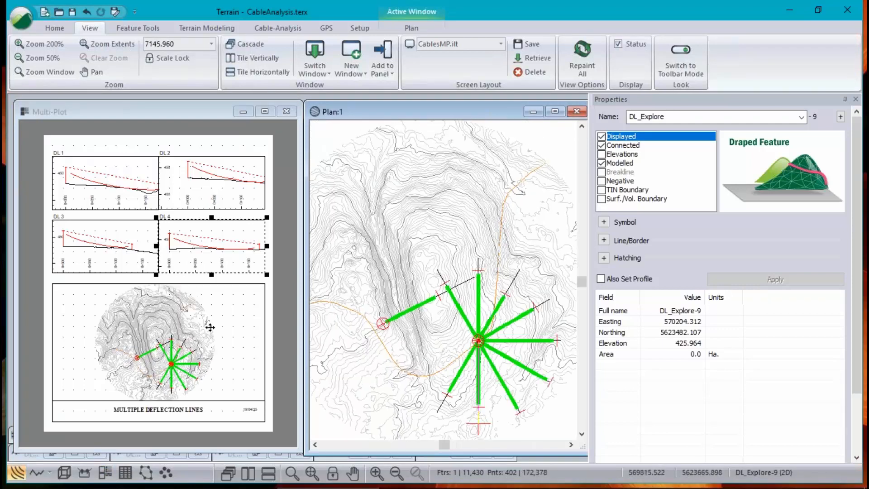
- Switch the plan sub-view in the Multi-Plot to manual scrolling and try shifting the map sideways within its frame
{"action": "left_click", "coordinate": [154, 334]}
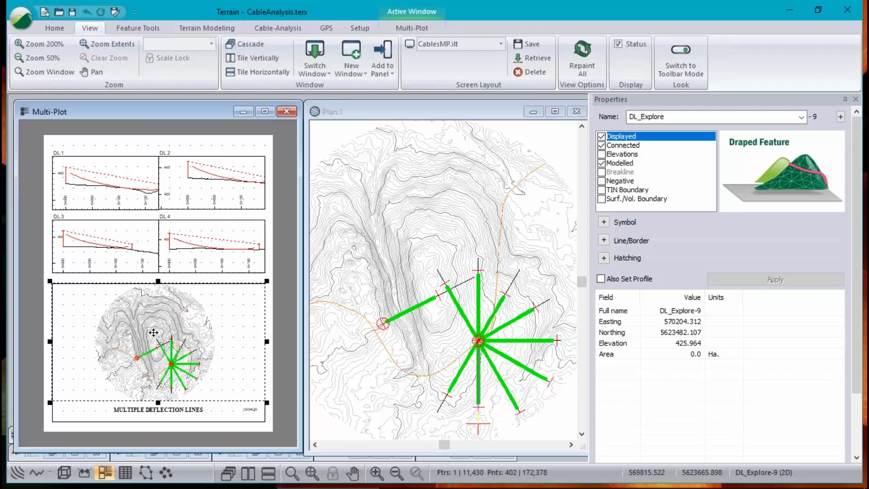
{"action": "double_click", "coordinate": [154, 333]}
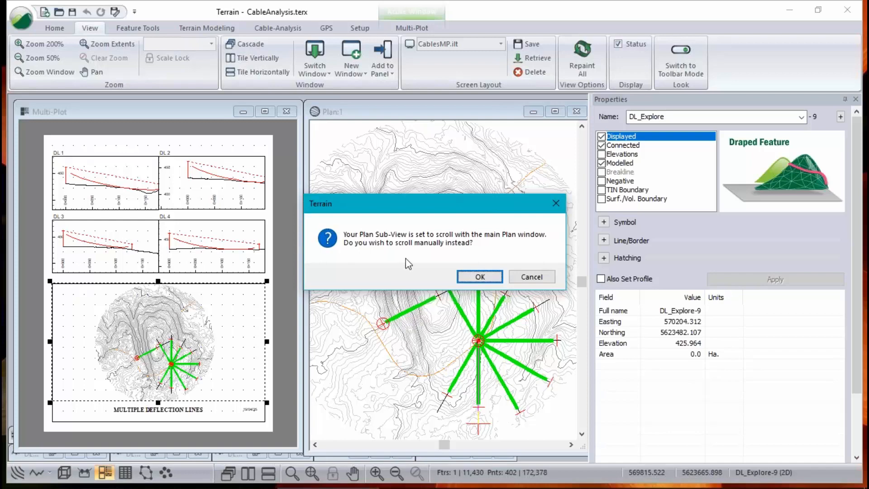
{"action": "left_click", "coordinate": [479, 277]}
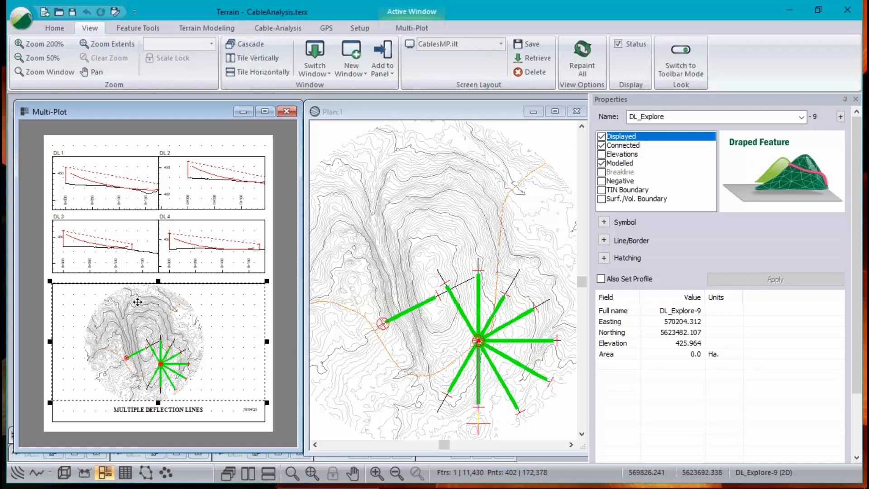
{"action": "key", "text": "Right"}
{"action": "key", "text": "Right"}
{"action": "key", "text": "Left"}
{"action": "key", "text": "Left"}
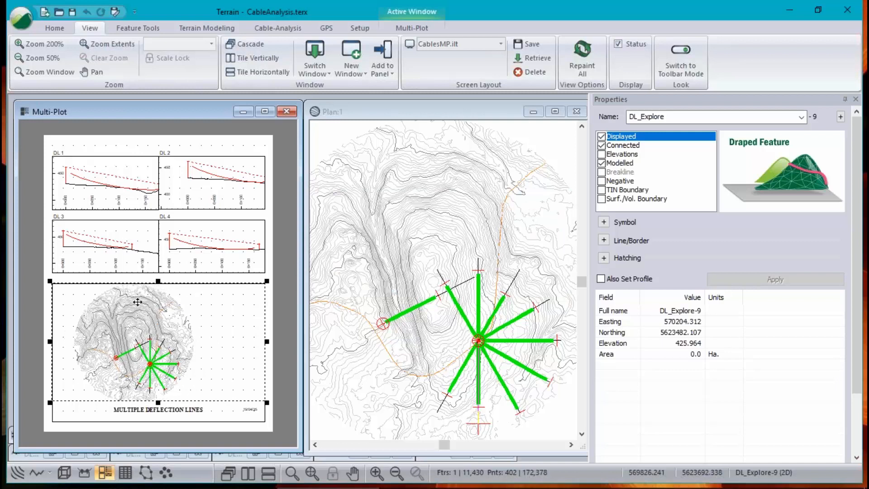
{"action": "key", "text": "Left"}
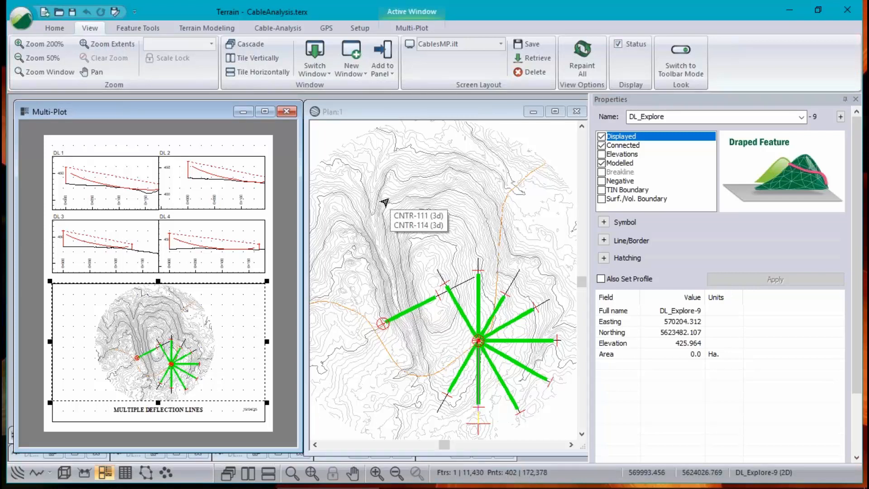
- Look through the saved screen layouts and the options for CablesMP.ilt, leaving the current layout in place
{"action": "left_click", "coordinate": [501, 45]}
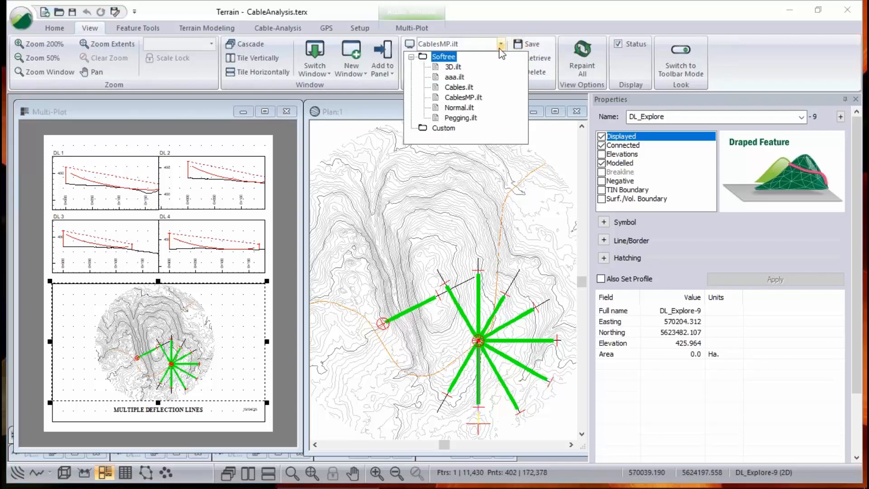
{"action": "right_click", "coordinate": [471, 97]}
{"action": "left_click", "coordinate": [512, 146]}
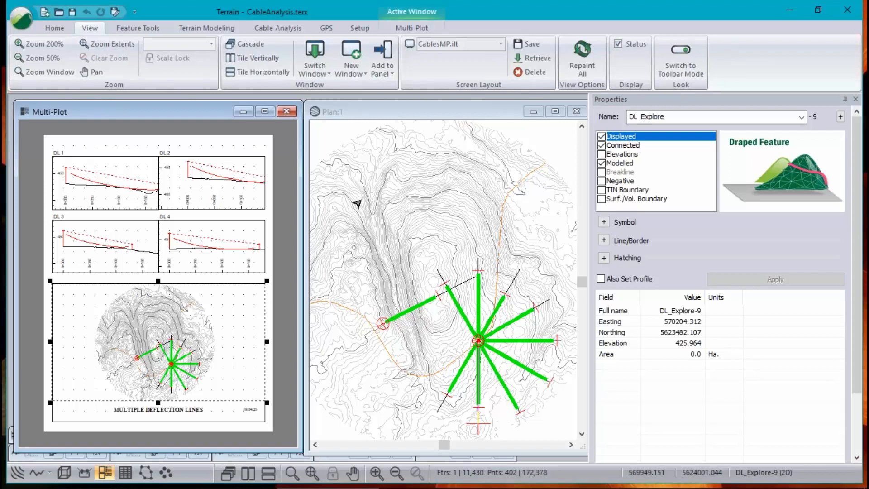
- Select deflection line DL_Explore-4 in the plan and review its D-line system settings without changing them
{"action": "left_click", "coordinate": [274, 28]}
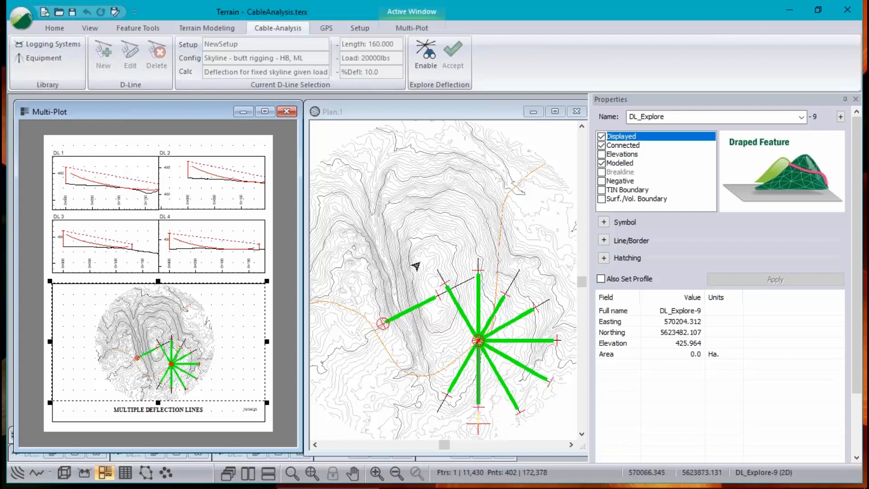
{"action": "left_click", "coordinate": [442, 286]}
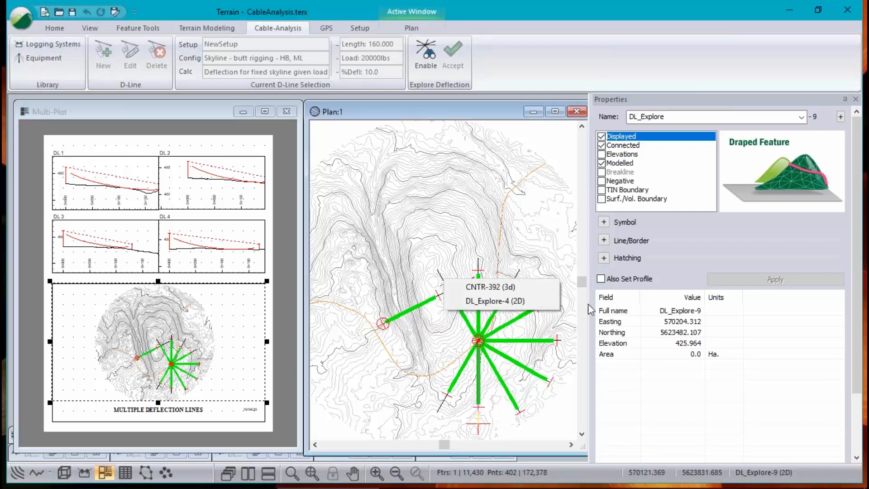
{"action": "left_click", "coordinate": [486, 300]}
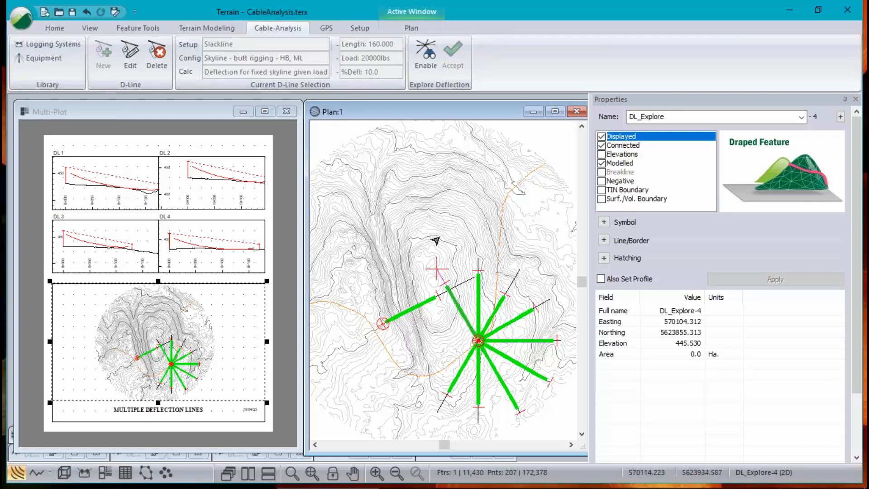
{"action": "mouse_move", "coordinate": [435, 240]}
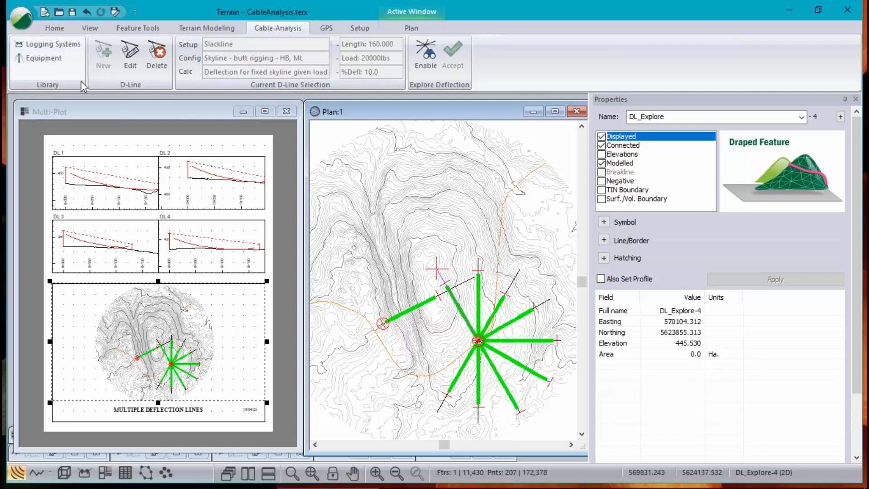
{"action": "left_click", "coordinate": [130, 59]}
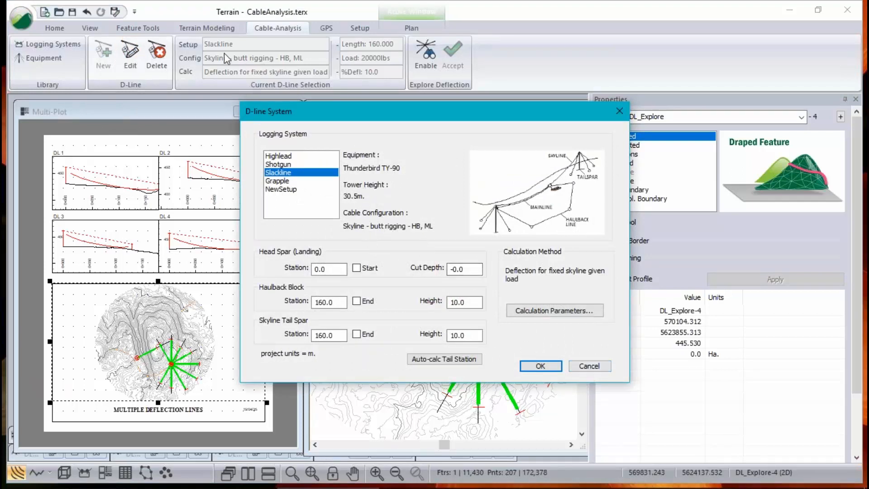
{"action": "left_click", "coordinate": [602, 365]}
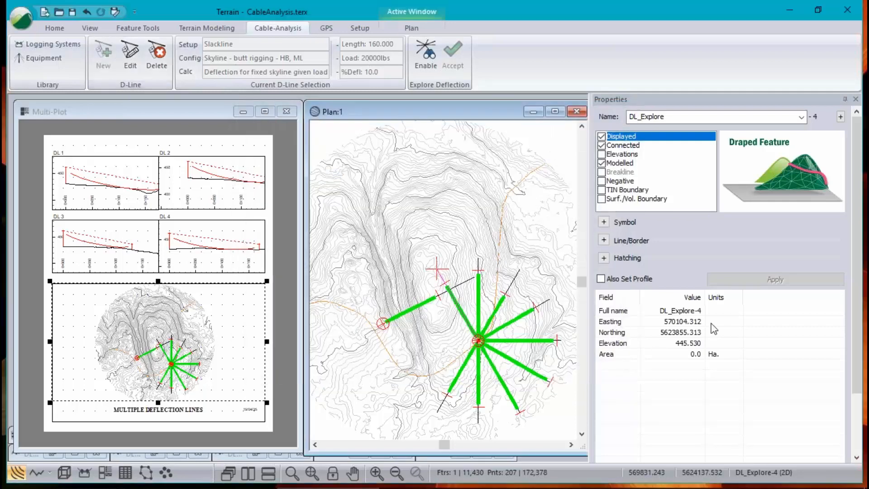
- Preview explored deflection lines at other landing spots in the plan, and leave exploring without accepting any
{"action": "left_click", "coordinate": [427, 57]}
{"action": "left_click", "coordinate": [473, 367]}
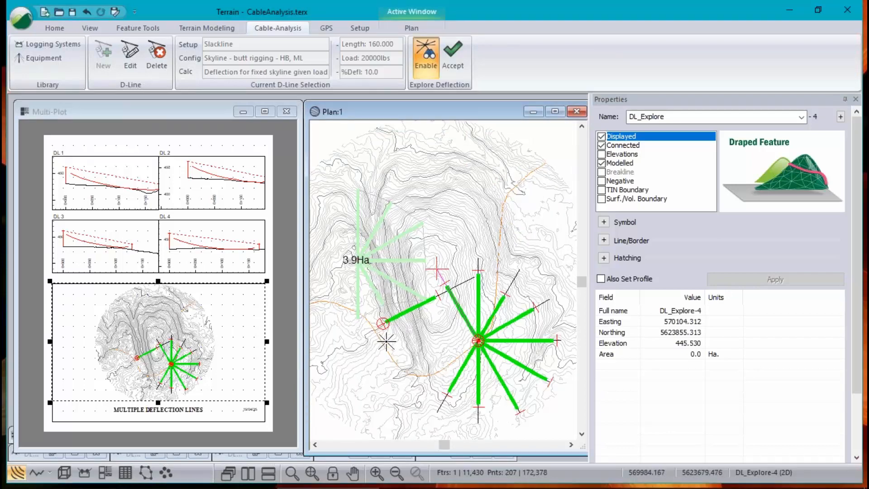
{"action": "left_click", "coordinate": [430, 56]}
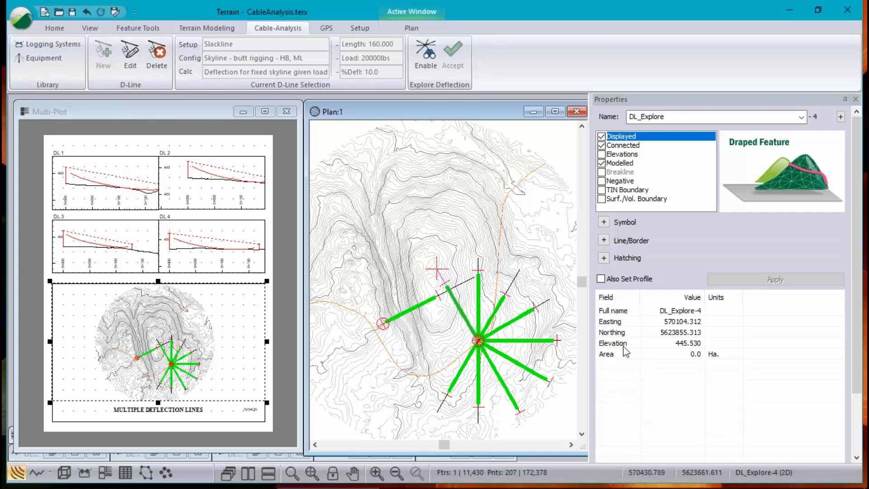
- Examine the equipment library and its save-as-default option, and leave it without changes
{"action": "left_click", "coordinate": [37, 58]}
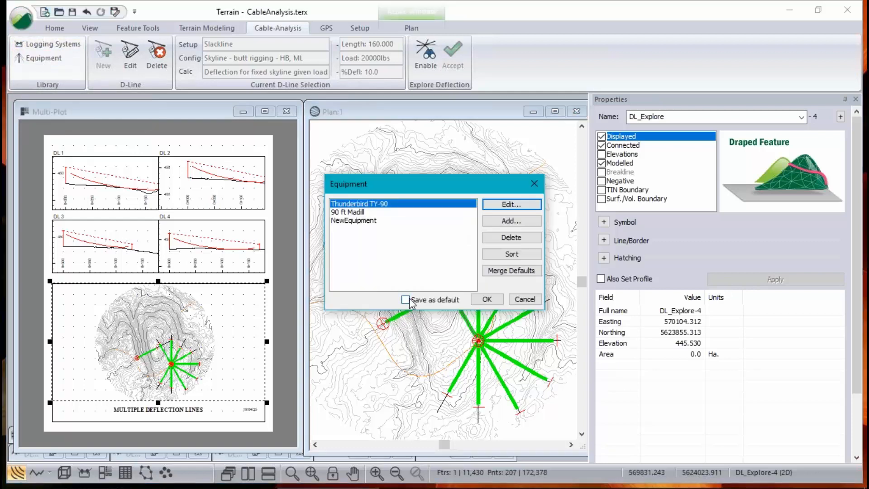
{"action": "left_click", "coordinate": [523, 300]}
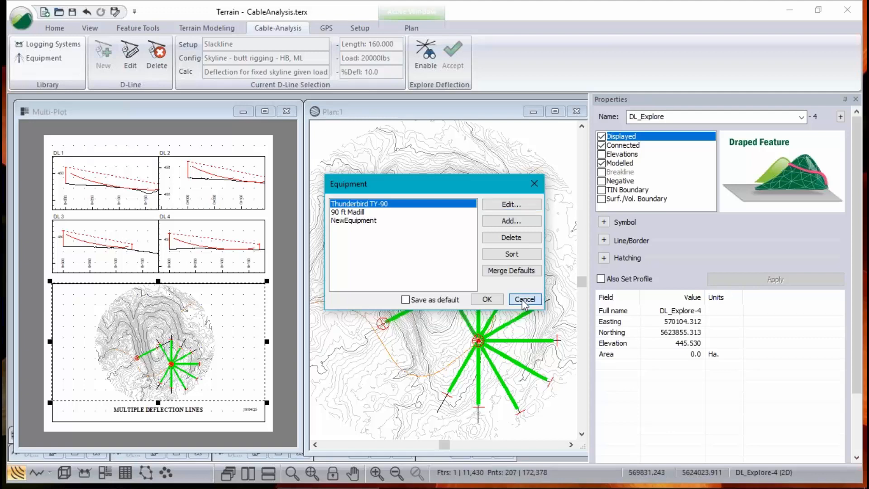
- Open the Defaults and Layouts folder C:\ProgramData\Softree\RoadEng9\ in the file browser from the module's install settings
{"action": "left_click", "coordinate": [359, 29]}
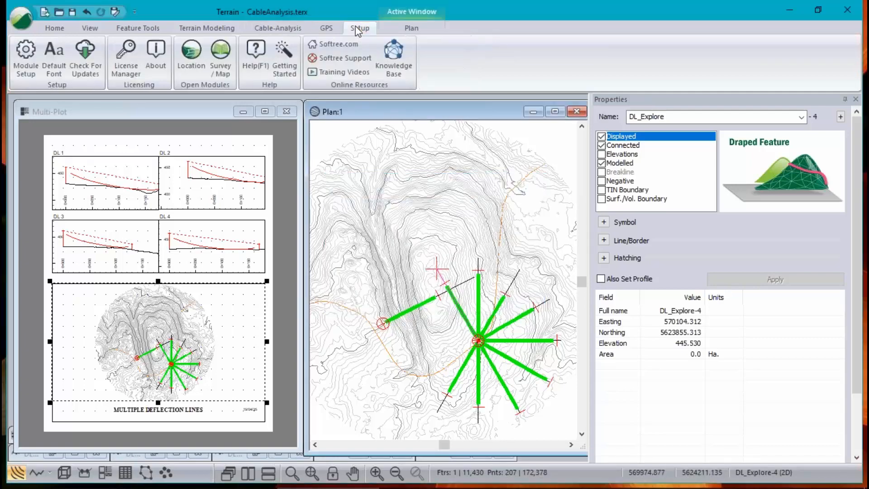
{"action": "left_click", "coordinate": [18, 66]}
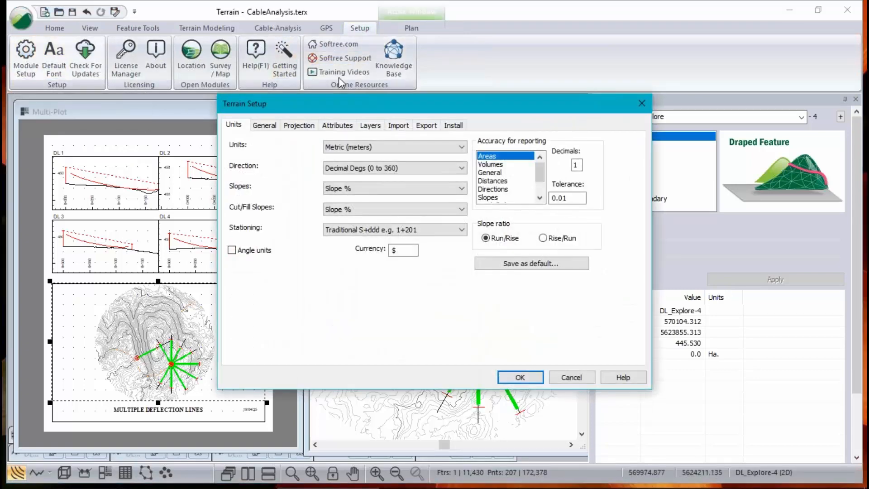
{"action": "left_click", "coordinate": [454, 127]}
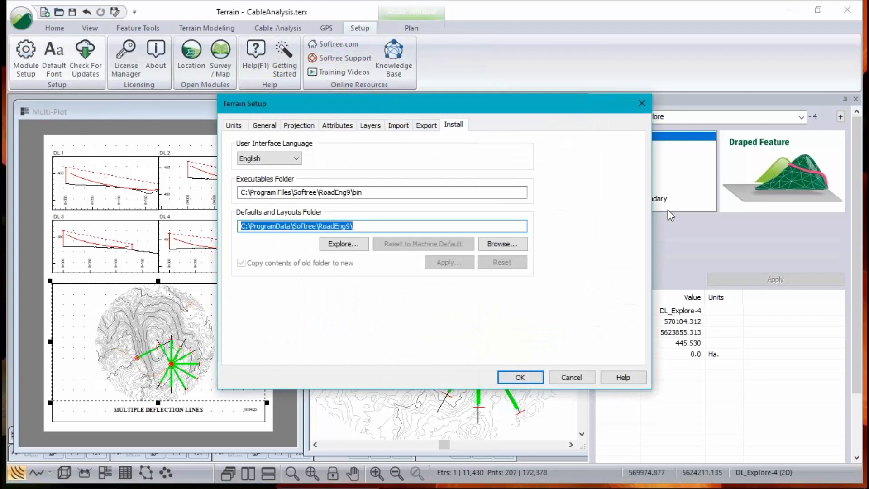
{"action": "left_click", "coordinate": [367, 226]}
{"action": "left_click_drag", "start_coordinate": [367, 226], "coordinate": [228, 225]}
{"action": "left_click", "coordinate": [353, 247]}
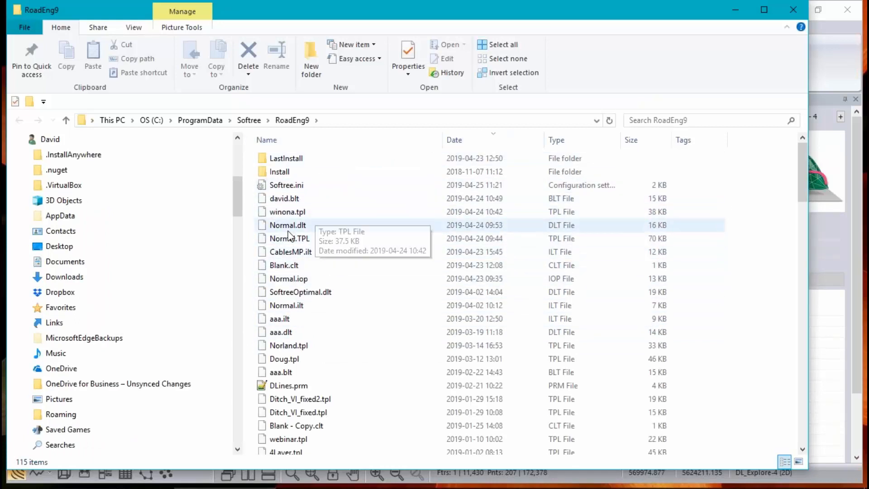
- Sort the RoadEng9 folder by name, locate the DLines.prm file, and close the folder and the setup without changes
{"action": "left_click", "coordinate": [343, 145]}
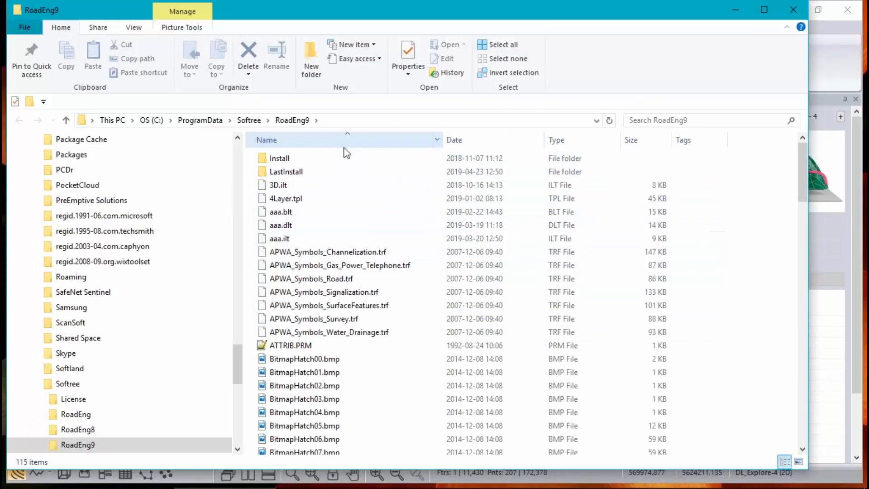
{"action": "scroll", "coordinate": [304, 294], "scroll_direction": "down", "scroll_amount": 15}
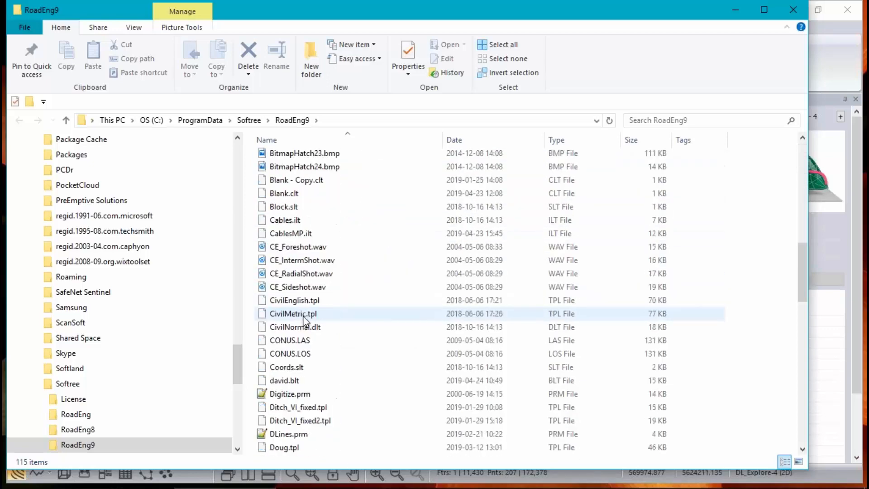
{"action": "scroll", "coordinate": [302, 319], "scroll_direction": "down", "scroll_amount": 1}
{"action": "left_click", "coordinate": [297, 274]}
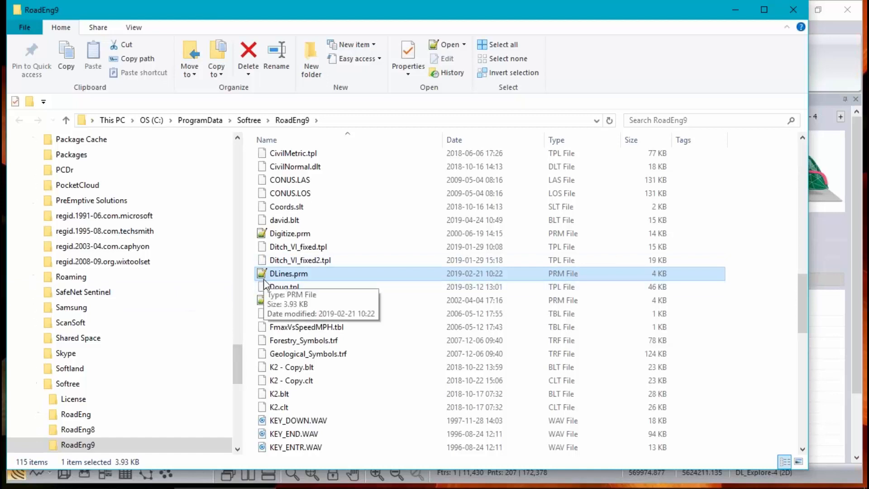
{"action": "left_click", "coordinate": [793, 10]}
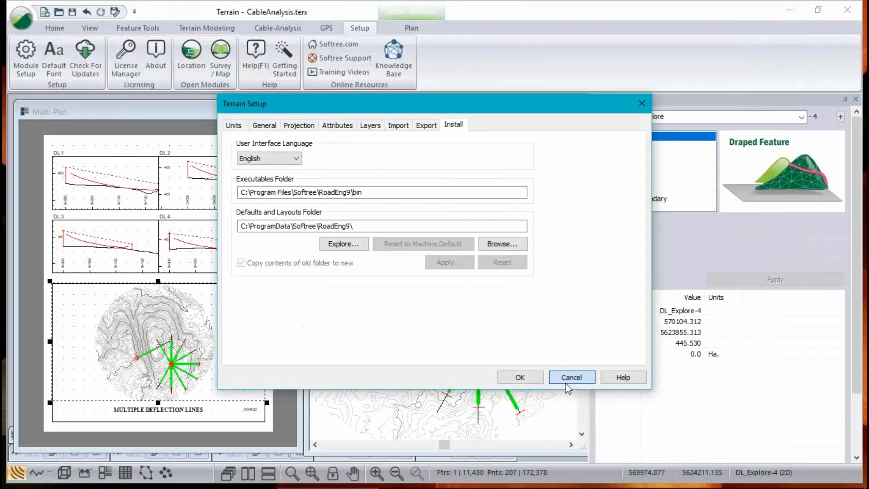
{"action": "left_click", "coordinate": [567, 379]}
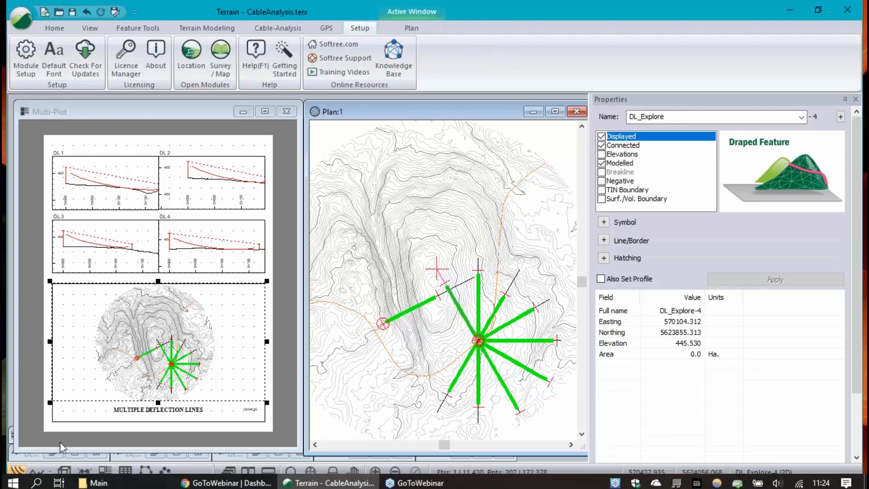
- Bring up the 3D view at full size and orbit it to a low side angle to inspect the cables over the terrain
{"action": "left_click", "coordinate": [85, 473]}
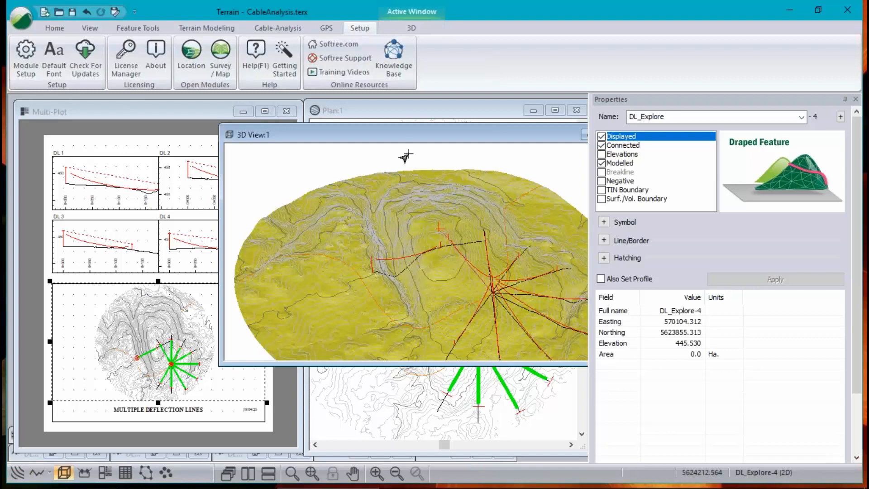
{"action": "double_click", "coordinate": [411, 138]}
{"action": "left_click_drag", "start_coordinate": [358, 390], "coordinate": [186, 346]}
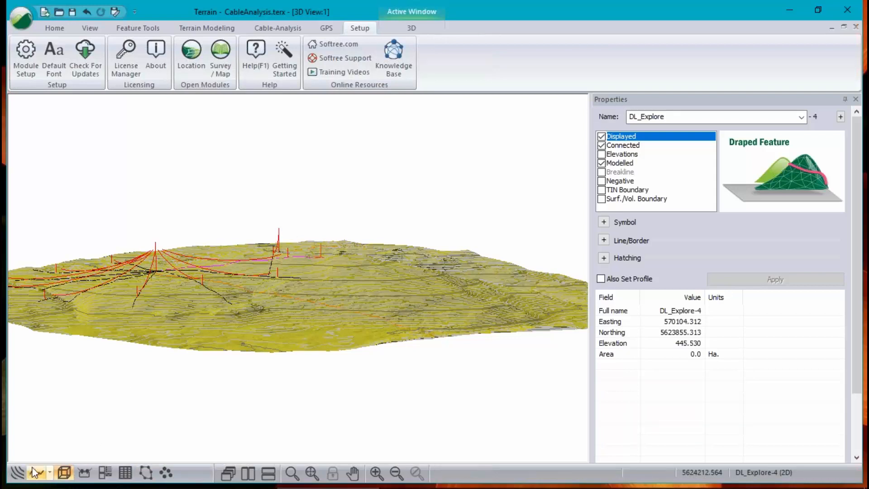
- Tile the open views side by side, inspect the Cable Analysis table widened until all its columns are readable, and put it away
{"action": "left_click", "coordinate": [248, 474]}
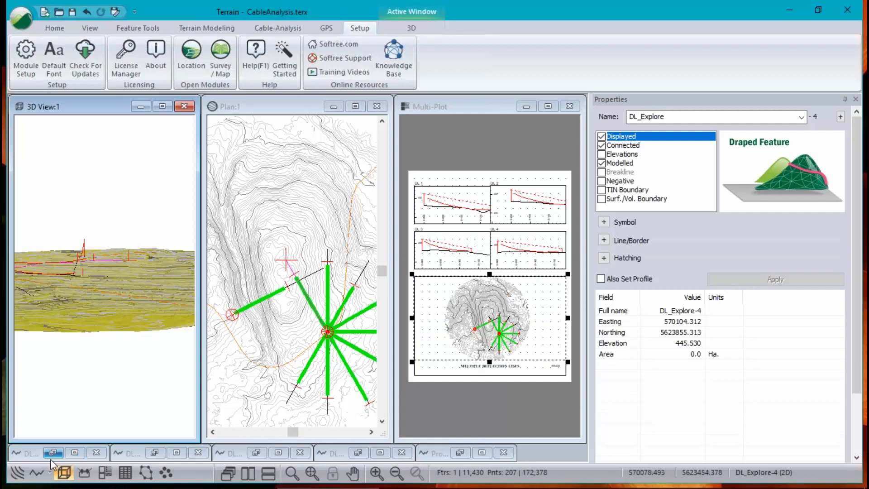
{"action": "left_click", "coordinate": [90, 477]}
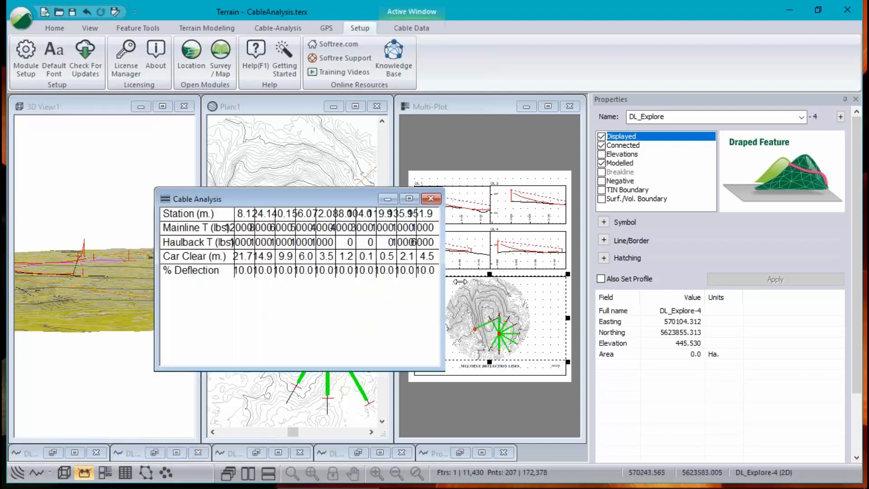
{"action": "left_click_drag", "start_coordinate": [443, 282], "coordinate": [586, 283]}
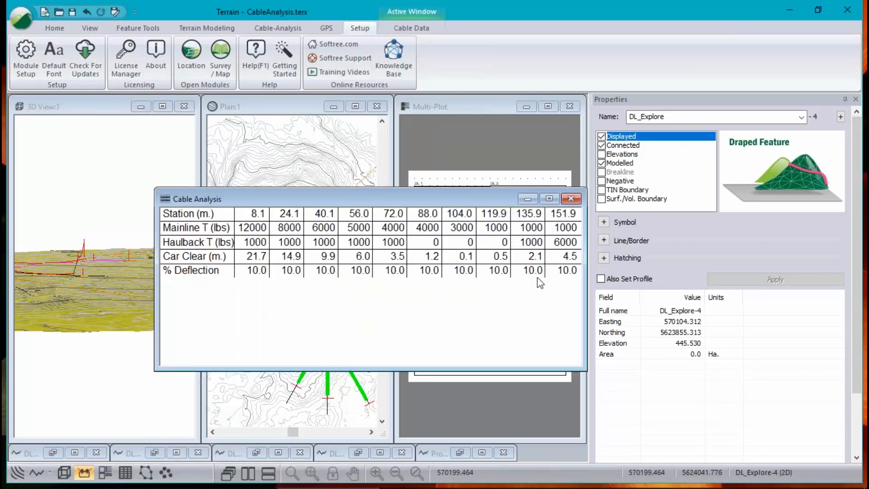
{"action": "left_click_drag", "start_coordinate": [154, 281], "coordinate": [65, 285]}
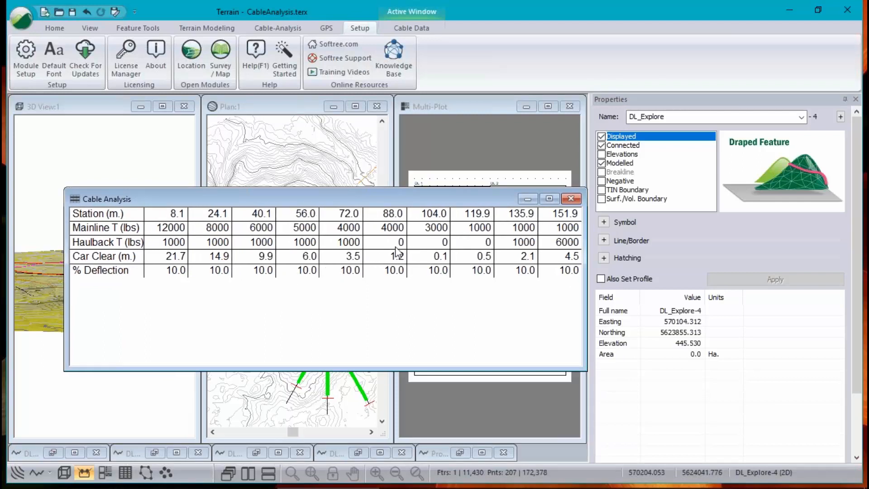
{"action": "left_click", "coordinate": [534, 202]}
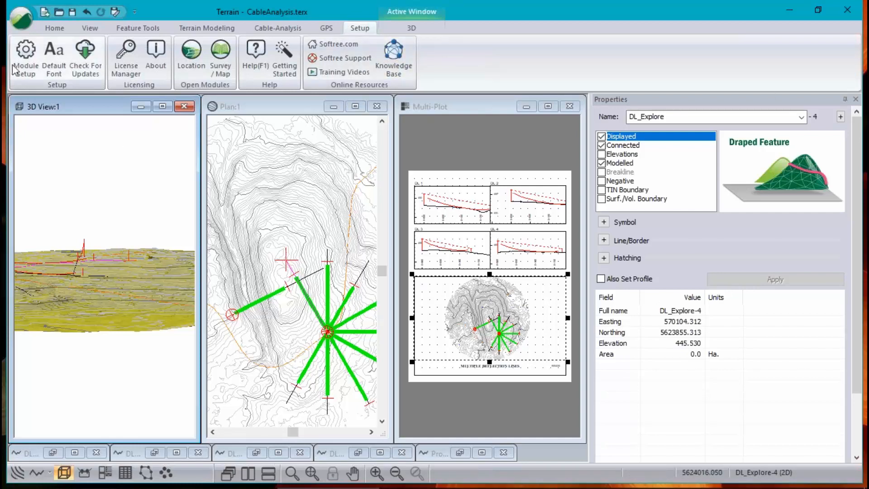
- Examine the line tensions, weights, lengths and spar height of NewEquipment in the equipment library, and leave it without changes
{"action": "left_click", "coordinate": [278, 27]}
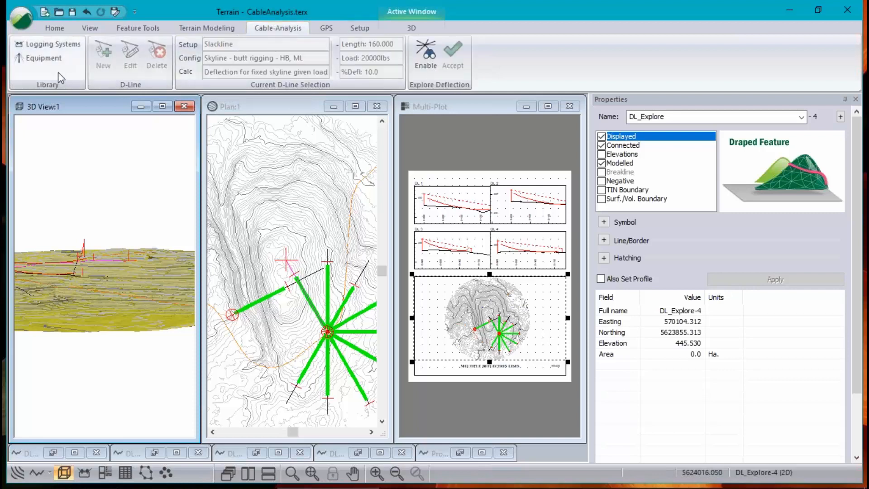
{"action": "left_click", "coordinate": [55, 70]}
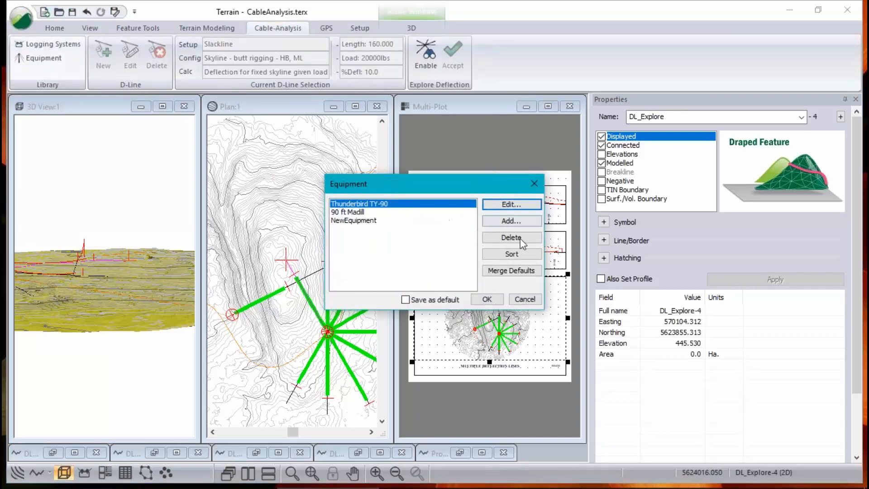
{"action": "left_click", "coordinate": [356, 220]}
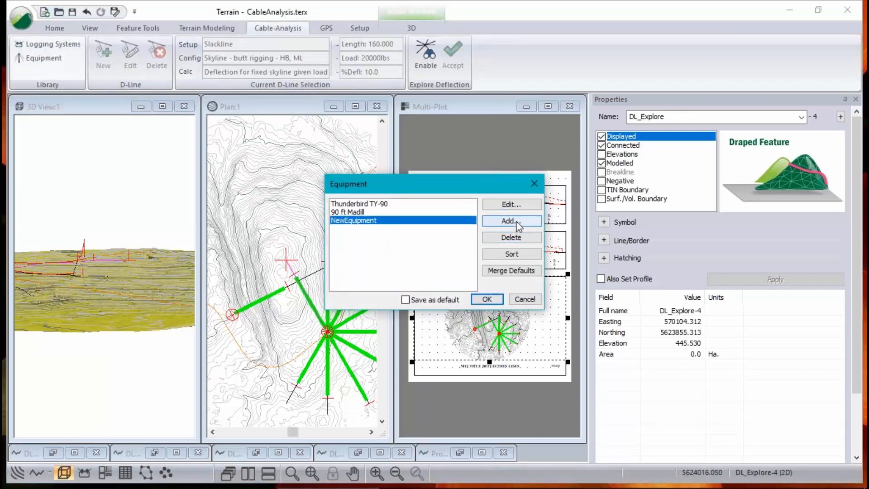
{"action": "left_click", "coordinate": [519, 205]}
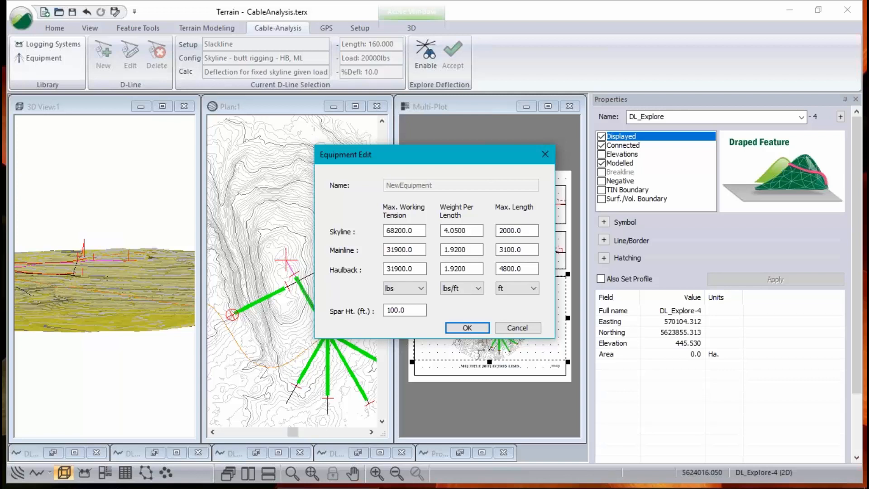
{"action": "left_click", "coordinate": [519, 330]}
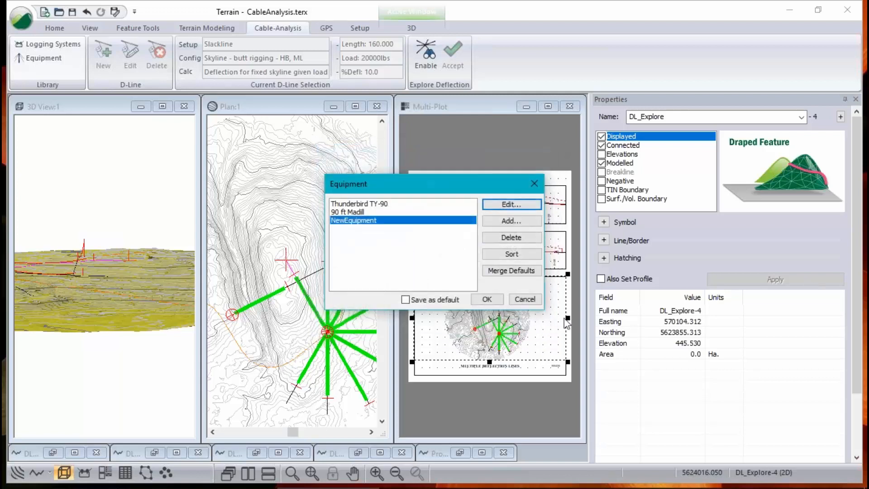
{"action": "left_click", "coordinate": [525, 300]}
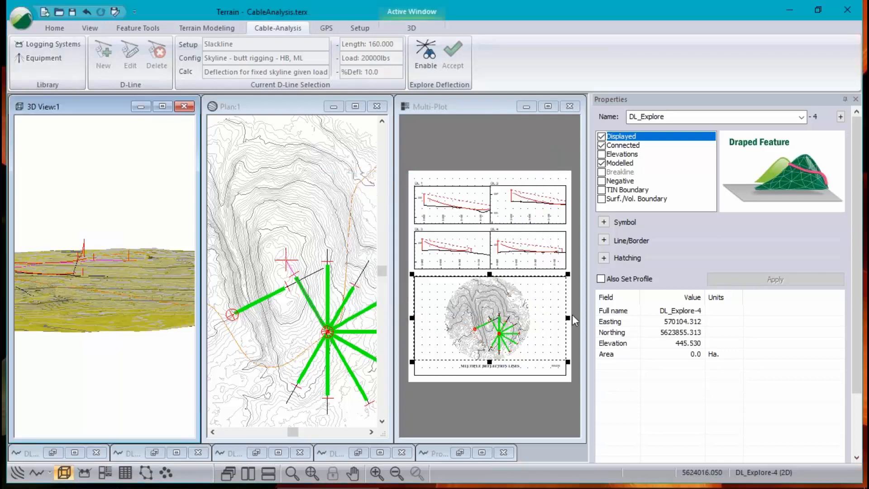
- Inspect the profiles and plan on the Multi-Plot sheet up close, and make the plan view active
{"action": "scroll", "coordinate": [455, 208], "scroll_direction": "up", "scroll_amount": 3}
{"action": "scroll", "coordinate": [455, 208], "scroll_direction": "down", "scroll_amount": 3}
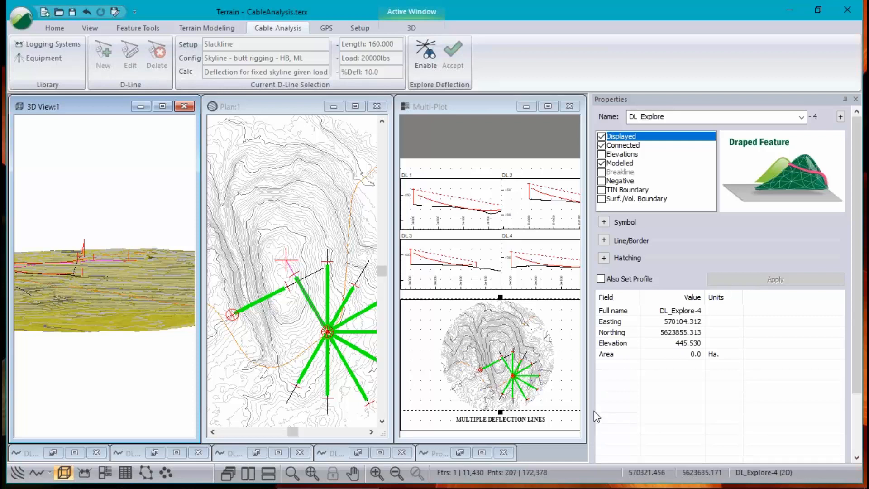
{"action": "left_click", "coordinate": [293, 110]}
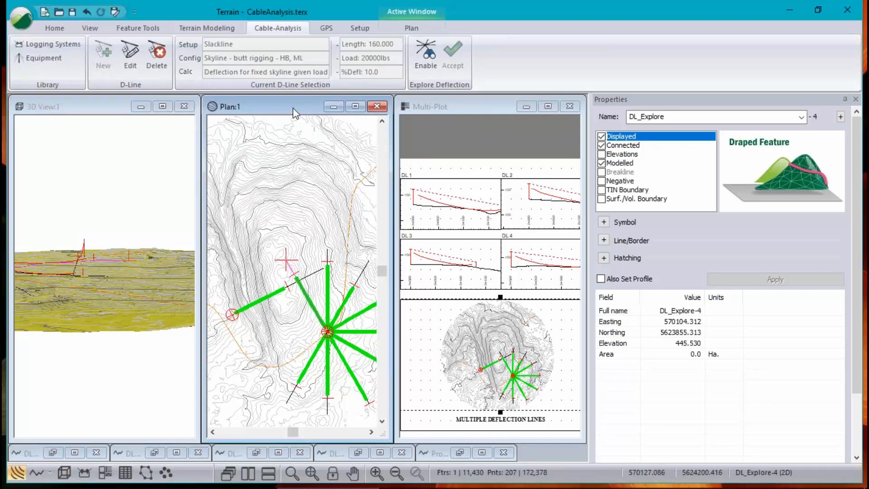